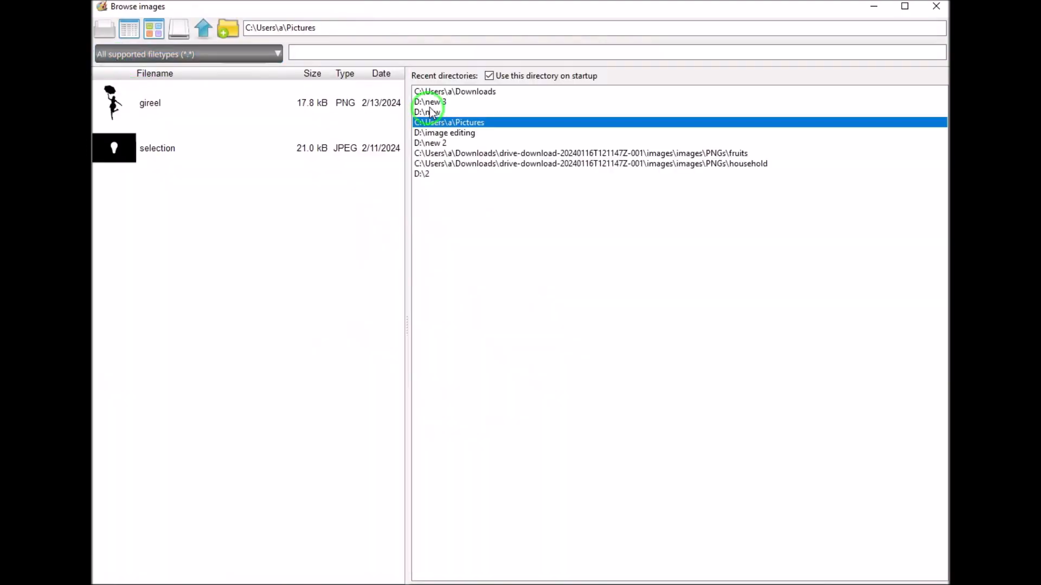
Open beach.jpg from D:\new 3 and activate the Clone tool with a brush width of 2357
{"action": "double_click", "coordinate": [134, 143]}
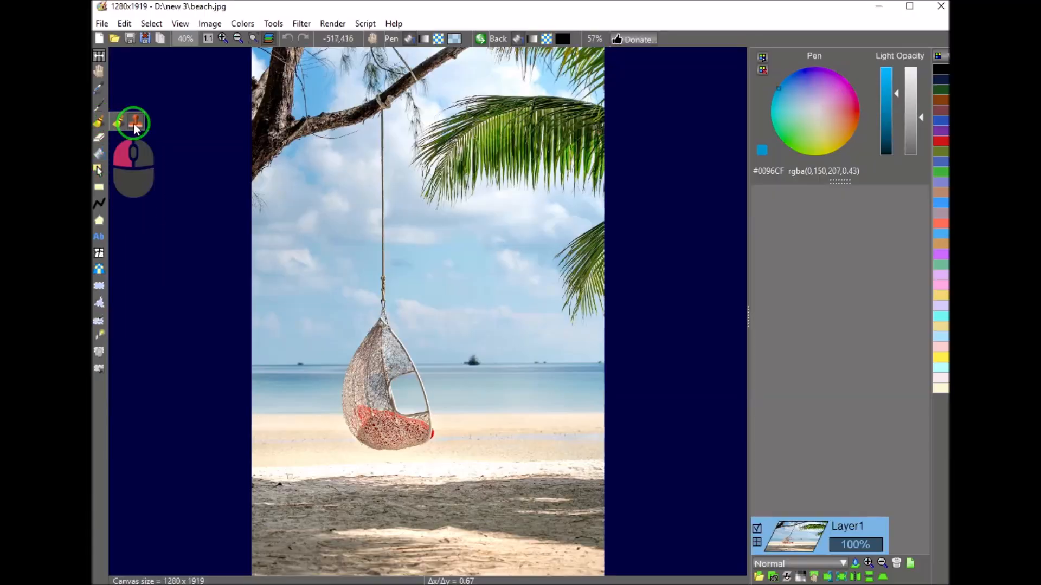
{"action": "left_click", "coordinate": [99, 120]}
{"action": "left_click", "coordinate": [428, 43]}
{"action": "scroll", "coordinate": [387, 355], "scroll_direction": "up", "scroll_amount": 3}
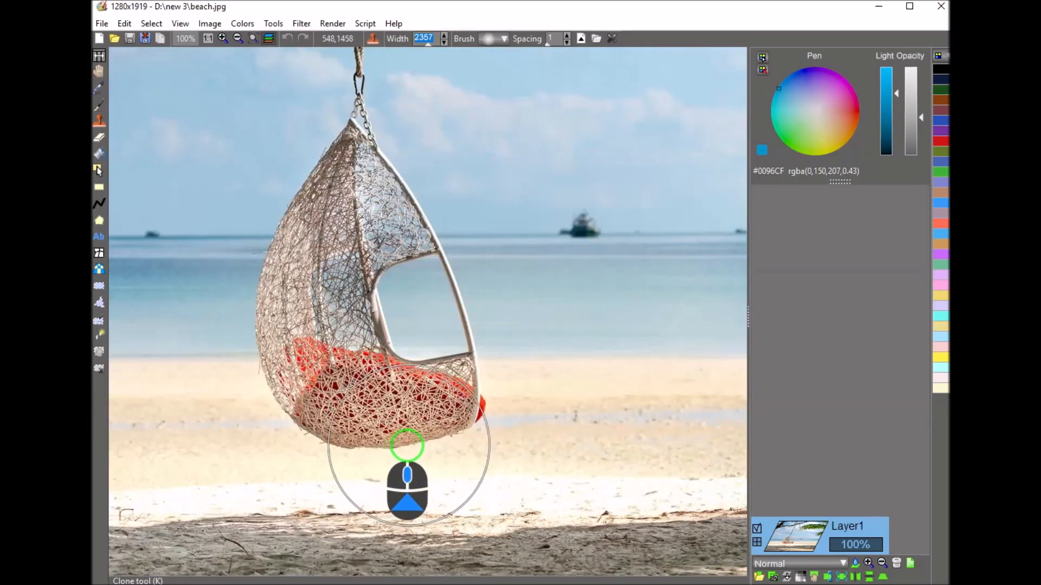
Clone nearby sand and water over the red seat and lower basket of the hanging chair
{"action": "right_click", "coordinate": [569, 411]}
{"action": "mouse_move", "coordinate": [569, 411]}
{"action": "left_mouse_down"}
{"action": "mouse_move", "coordinate": [396, 403]}
{"action": "mouse_move", "coordinate": [204, 413]}
{"action": "mouse_move", "coordinate": [180, 397]}
{"action": "mouse_move", "coordinate": [235, 384]}
{"action": "mouse_move", "coordinate": [205, 379]}
{"action": "mouse_move", "coordinate": [435, 364]}
{"action": "mouse_move", "coordinate": [401, 368]}
{"action": "left_mouse_up"}
{"action": "mouse_move", "coordinate": [447, 350]}
{"action": "left_mouse_down"}
{"action": "mouse_move", "coordinate": [384, 347]}
{"action": "mouse_move", "coordinate": [358, 352]}
{"action": "left_mouse_up"}
{"action": "mouse_move", "coordinate": [366, 344]}
{"action": "left_mouse_down"}
{"action": "mouse_move", "coordinate": [341, 444]}
{"action": "mouse_move", "coordinate": [293, 482]}
{"action": "left_mouse_up"}
Resize the clone brush and paint sampled beach and sea over the remaining lower parts of the chair
{"action": "left_click", "coordinate": [424, 45]}
{"action": "mouse_move", "coordinate": [467, 279]}
{"action": "left_mouse_down"}
{"action": "mouse_move", "coordinate": [464, 492]}
{"action": "mouse_move", "coordinate": [432, 279]}
{"action": "mouse_move", "coordinate": [443, 230]}
{"action": "left_mouse_up"}
{"action": "mouse_move", "coordinate": [499, 385]}
{"action": "left_mouse_down"}
{"action": "mouse_move", "coordinate": [235, 368]}
{"action": "mouse_move", "coordinate": [413, 362]}
{"action": "mouse_move", "coordinate": [360, 355]}
{"action": "mouse_move", "coordinate": [344, 325]}
{"action": "mouse_move", "coordinate": [297, 371]}
{"action": "mouse_move", "coordinate": [309, 477]}
{"action": "left_mouse_up"}
{"action": "right_click", "coordinate": [527, 406]}
{"action": "mouse_move", "coordinate": [434, 407]}
{"action": "left_mouse_down"}
{"action": "mouse_move", "coordinate": [398, 409]}
{"action": "mouse_move", "coordinate": [479, 407]}
{"action": "mouse_move", "coordinate": [318, 411]}
{"action": "mouse_move", "coordinate": [258, 424]}
{"action": "left_mouse_up"}
{"action": "right_click", "coordinate": [480, 408]}
{"action": "right_click", "coordinate": [494, 370]}
{"action": "right_click", "coordinate": [460, 375]}
{"action": "left_click_drag", "start_coordinate": [413, 374], "coordinate": [273, 363]}
Clone sea and sky from beside the chair over its upper frame and netting
{"action": "right_click", "coordinate": [516, 336]}
{"action": "left_click_drag", "start_coordinate": [399, 338], "coordinate": [307, 338]}
{"action": "right_click", "coordinate": [535, 311]}
{"action": "left_click_drag", "start_coordinate": [386, 314], "coordinate": [332, 313]}
{"action": "mouse_move", "coordinate": [396, 273]}
{"action": "left_mouse_down"}
{"action": "mouse_move", "coordinate": [418, 427]}
{"action": "mouse_move", "coordinate": [379, 430]}
{"action": "mouse_move", "coordinate": [370, 195]}
{"action": "left_mouse_up"}
{"action": "right_click", "coordinate": [588, 402]}
{"action": "right_click", "coordinate": [453, 296]}
{"action": "left_click_drag", "start_coordinate": [352, 332], "coordinate": [334, 313]}
Clone clouds and sky over the rope hanging down from the tree branch
{"action": "mouse_move", "coordinate": [356, 145]}
{"action": "left_mouse_down"}
{"action": "mouse_move", "coordinate": [391, 402]}
{"action": "mouse_move", "coordinate": [406, 405]}
{"action": "mouse_move", "coordinate": [408, 203]}
{"action": "left_mouse_up"}
{"action": "right_click", "coordinate": [463, 412]}
{"action": "right_click", "coordinate": [335, 347]}
{"action": "left_click_drag", "start_coordinate": [378, 310], "coordinate": [377, 266]}
{"action": "right_click", "coordinate": [478, 412]}
{"action": "left_click_drag", "start_coordinate": [436, 321], "coordinate": [435, 248]}
{"action": "right_click", "coordinate": [296, 325]}
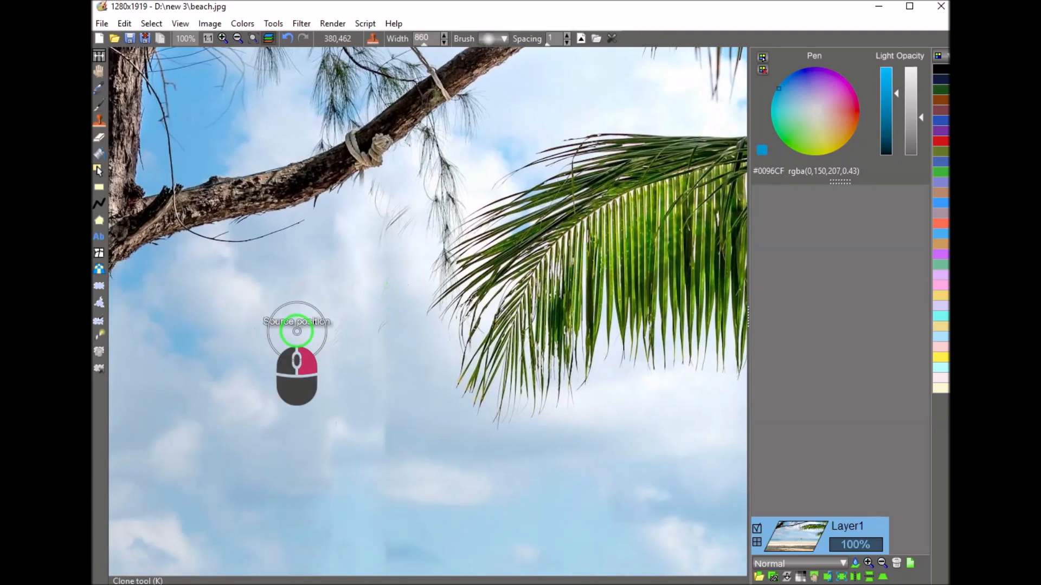
Resize the clone brush and paint sampled bark and sky over the rope knot tied around the branch
{"action": "scroll", "coordinate": [365, 279], "scroll_direction": "up", "scroll_amount": 1}
{"action": "scroll", "coordinate": [364, 280], "scroll_direction": "up", "scroll_amount": 2}
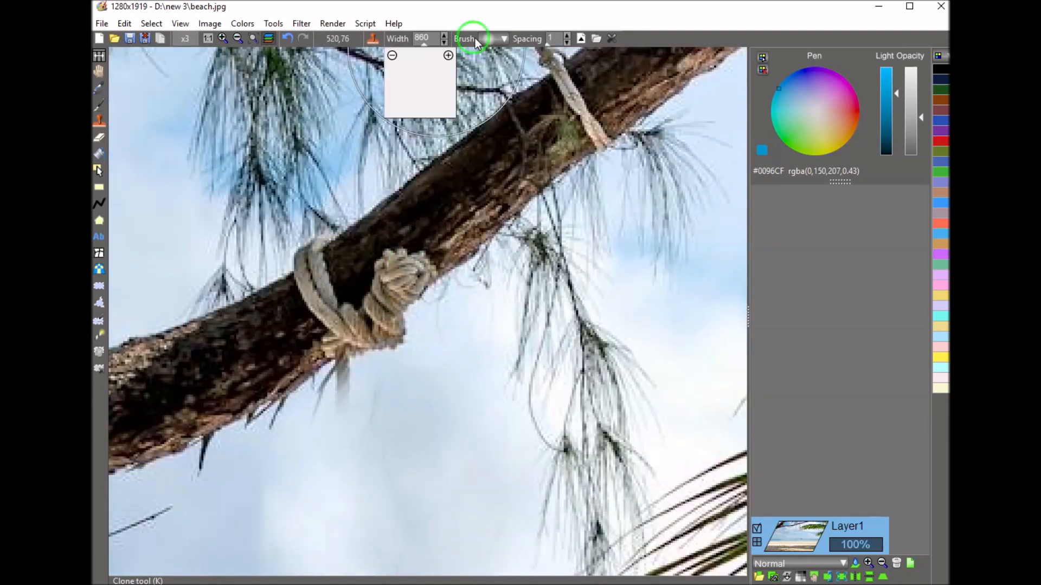
{"action": "left_click", "coordinate": [419, 42]}
{"action": "mouse_move", "coordinate": [427, 266]}
{"action": "left_mouse_down"}
{"action": "mouse_move", "coordinate": [388, 270]}
{"action": "mouse_move", "coordinate": [382, 260]}
{"action": "left_mouse_up"}
{"action": "right_click", "coordinate": [245, 375]}
{"action": "mouse_move", "coordinate": [327, 360]}
{"action": "left_mouse_down"}
{"action": "mouse_move", "coordinate": [394, 333]}
{"action": "mouse_move", "coordinate": [341, 337]}
{"action": "mouse_move", "coordinate": [307, 305]}
{"action": "mouse_move", "coordinate": [301, 287]}
{"action": "mouse_move", "coordinate": [329, 276]}
{"action": "mouse_move", "coordinate": [318, 255]}
{"action": "left_mouse_up"}
{"action": "right_click", "coordinate": [264, 353]}
{"action": "right_click", "coordinate": [270, 328]}
{"action": "left_click", "coordinate": [331, 279]}
{"action": "right_click", "coordinate": [393, 239]}
{"action": "right_click", "coordinate": [429, 234]}
{"action": "left_click_drag", "start_coordinate": [400, 282], "coordinate": [387, 302]}
Set the clone brush width to 699 and clone clean water and shoreline over the smudges left by the chair
{"action": "scroll", "coordinate": [347, 325], "scroll_direction": "down", "scroll_amount": 6}
{"action": "scroll", "coordinate": [371, 455], "scroll_direction": "up", "scroll_amount": 4}
{"action": "left_click", "coordinate": [422, 44]}
{"action": "right_click", "coordinate": [566, 326]}
{"action": "mouse_move", "coordinate": [491, 354]}
{"action": "left_mouse_down"}
{"action": "mouse_move", "coordinate": [400, 379]}
{"action": "mouse_move", "coordinate": [470, 375]}
{"action": "mouse_move", "coordinate": [339, 409]}
{"action": "left_mouse_up"}
{"action": "right_click", "coordinate": [639, 322]}
{"action": "right_click", "coordinate": [623, 307]}
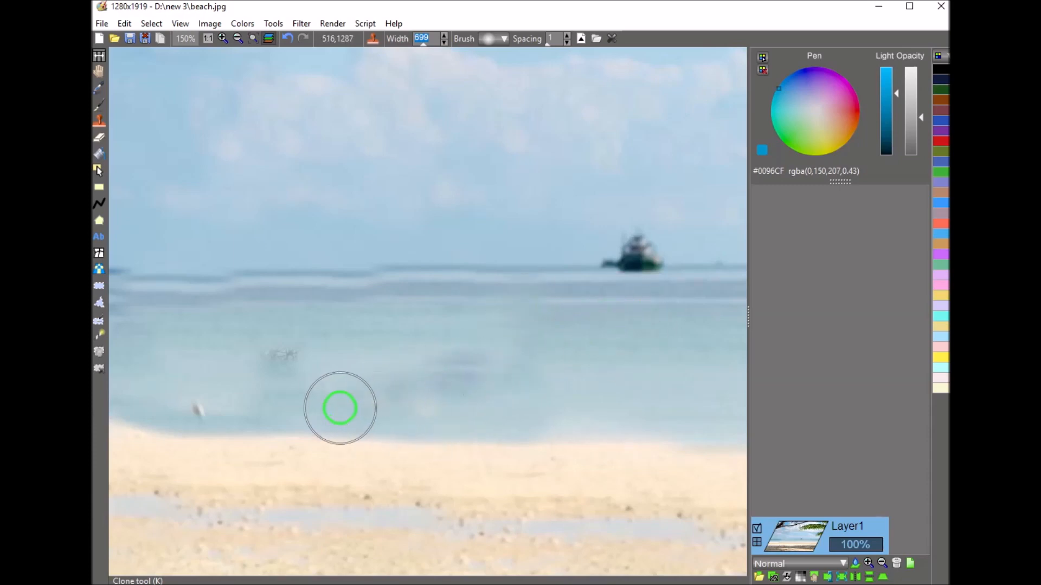
Clone sea texture over the edge of the dark water patch near the shore
{"action": "scroll", "coordinate": [339, 400], "scroll_direction": "down", "scroll_amount": 4}
{"action": "scroll", "coordinate": [190, 294], "scroll_direction": "up", "scroll_amount": 5}
{"action": "left_click", "coordinate": [379, 296]}
{"action": "mouse_move", "coordinate": [379, 296]}
{"action": "left_mouse_down"}
{"action": "mouse_move", "coordinate": [330, 342]}
{"action": "mouse_move", "coordinate": [388, 354]}
{"action": "left_mouse_up"}
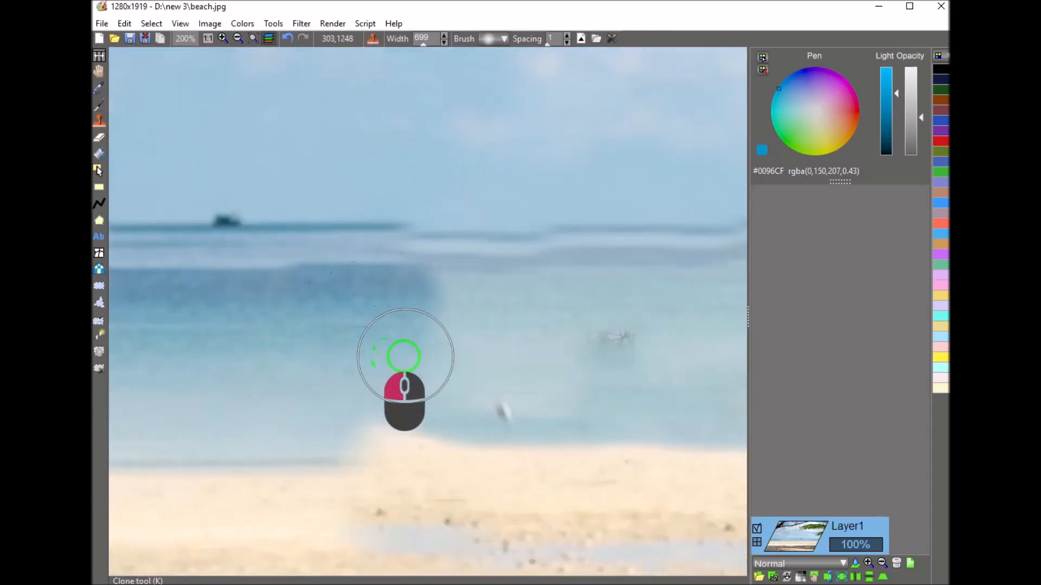
Retouch the horizon with cloned sea and sky, undoing misplaced strokes and covering the stray copy of the small boat
{"action": "scroll", "coordinate": [286, 367], "scroll_direction": "down", "scroll_amount": 3}
{"action": "left_click", "coordinate": [443, 364]}
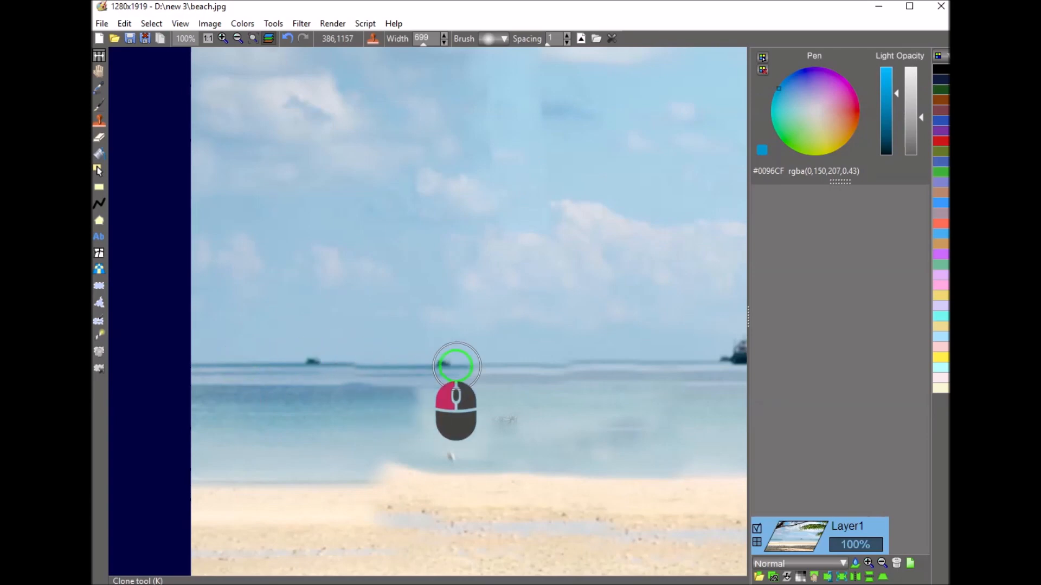
{"action": "left_click", "coordinate": [573, 366]}
{"action": "key", "text": "ctrl+z"}
{"action": "scroll", "coordinate": [515, 366], "scroll_direction": "up", "scroll_amount": 1}
{"action": "right_click", "coordinate": [519, 364]}
{"action": "scroll", "coordinate": [463, 359], "scroll_direction": "up", "scroll_amount": 3}
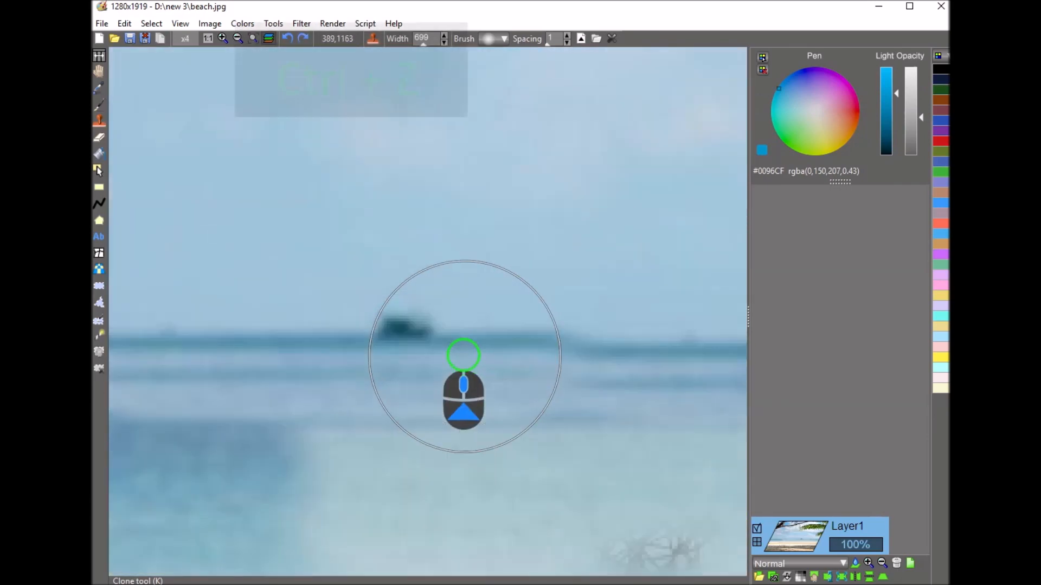
{"action": "key", "text": "ctrl+z"}
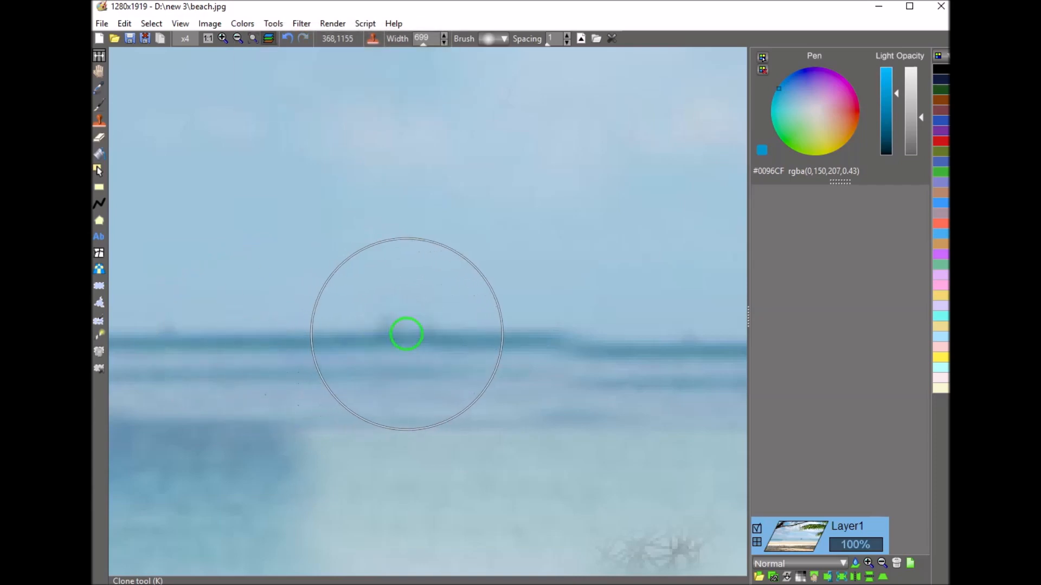
Enlarge the clone brush width to 1485 and even out the dark water patch and the uneven shoreline
{"action": "scroll", "coordinate": [406, 332], "scroll_direction": "down", "scroll_amount": 5}
{"action": "scroll", "coordinate": [484, 350], "scroll_direction": "down", "scroll_amount": 1}
{"action": "left_click_drag", "start_coordinate": [586, 379], "coordinate": [542, 365]}
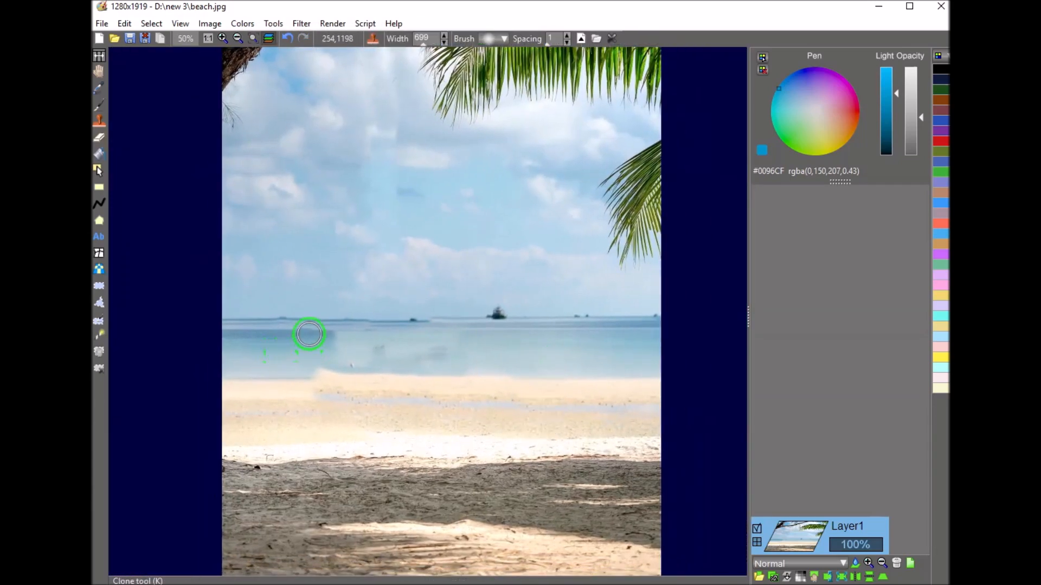
{"action": "left_click", "coordinate": [426, 45]}
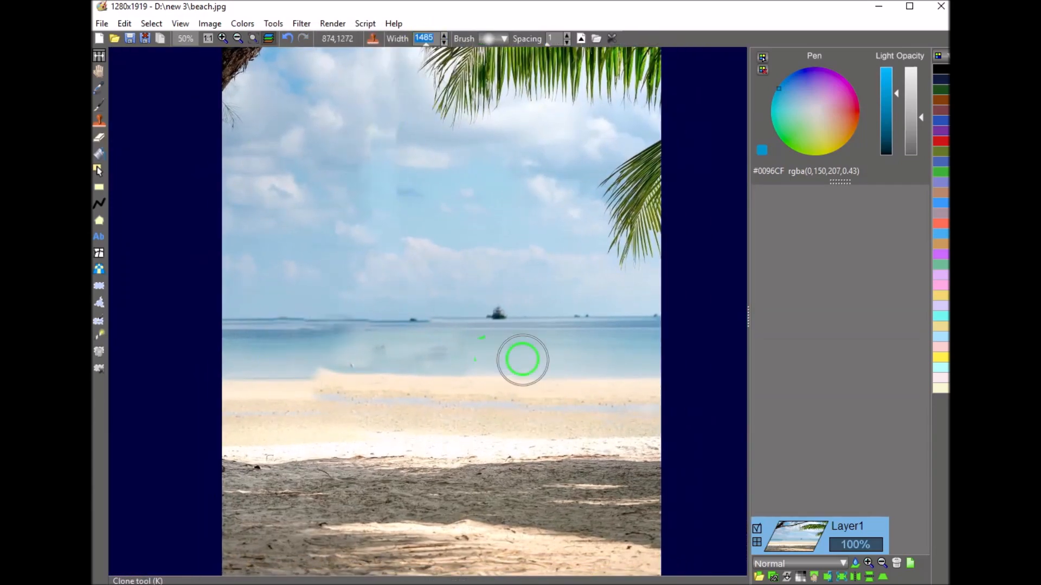
{"action": "scroll", "coordinate": [502, 360], "scroll_direction": "down", "scroll_amount": 1}
{"action": "scroll", "coordinate": [362, 395], "scroll_direction": "up", "scroll_amount": 1}
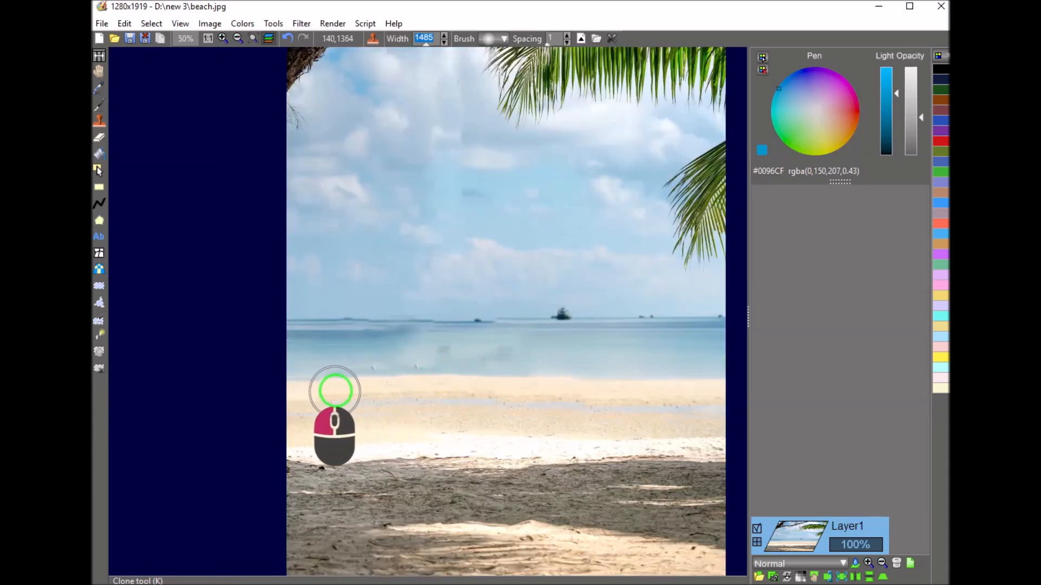
{"action": "scroll", "coordinate": [332, 400], "scroll_direction": "down", "scroll_amount": 2}
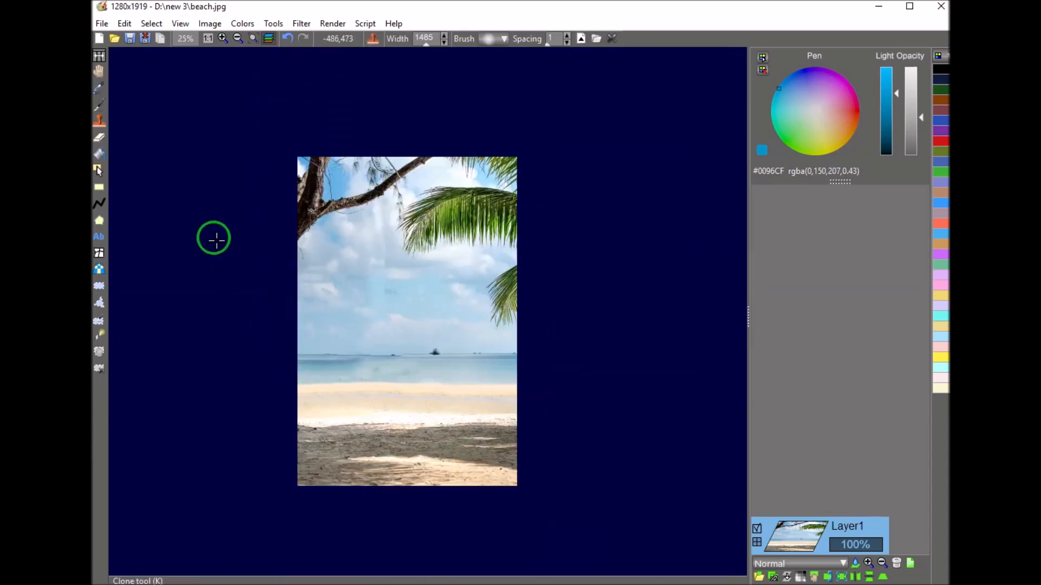
Add a new layer and prepare the Floodfill tool with the translucent blue pen colour #136DC3
{"action": "left_click", "coordinate": [912, 565]}
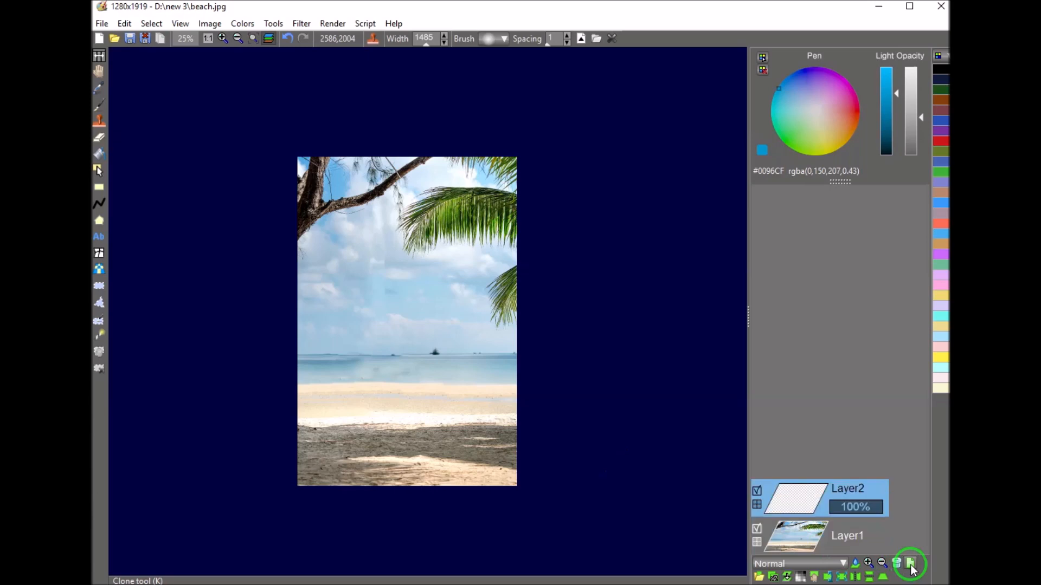
{"action": "left_click", "coordinate": [99, 153]}
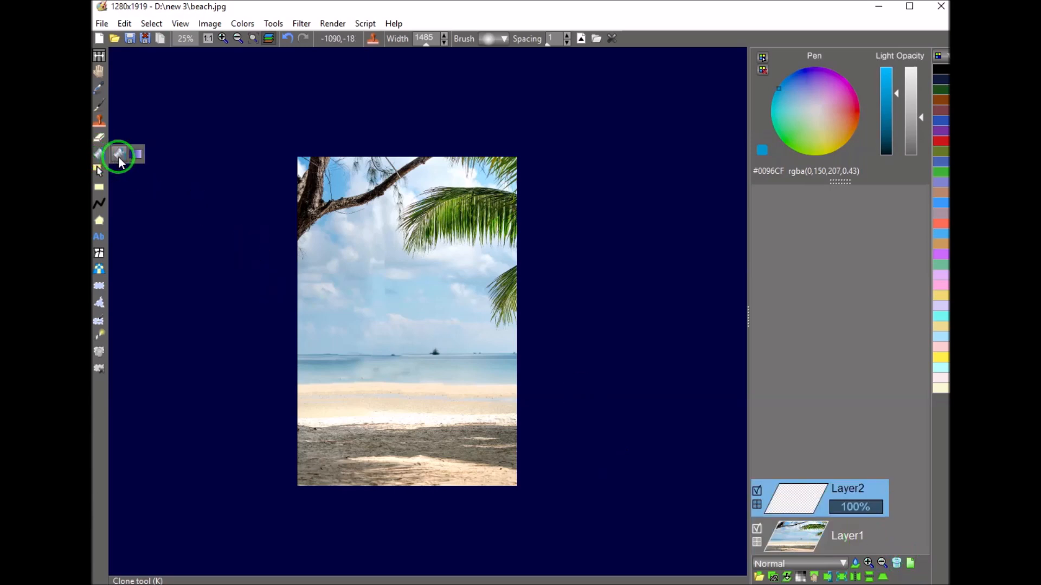
{"action": "left_click", "coordinate": [119, 157]}
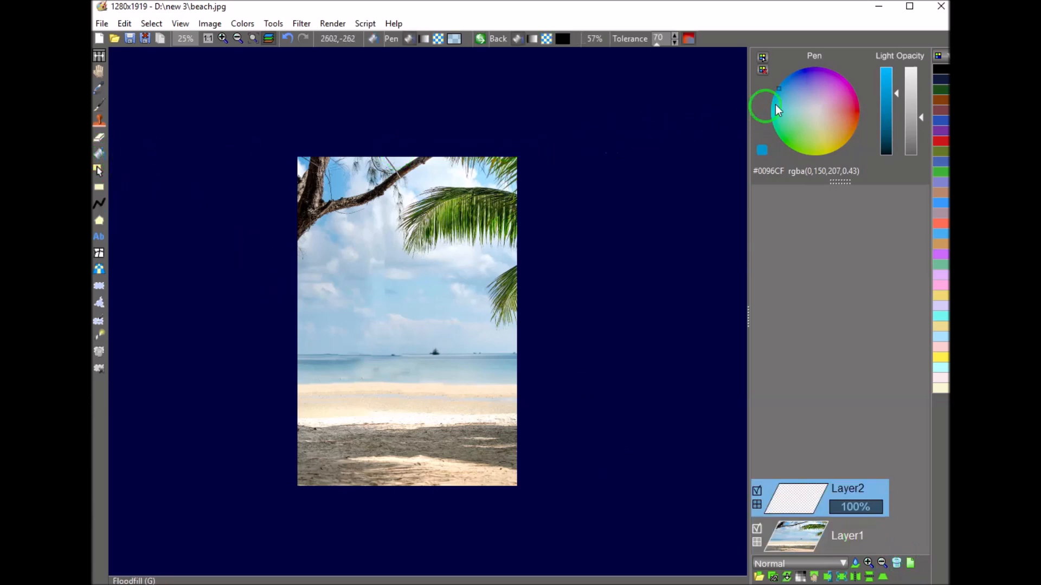
{"action": "mouse_move", "coordinate": [799, 87]}
{"action": "left_mouse_down"}
{"action": "mouse_move", "coordinate": [805, 70]}
{"action": "mouse_move", "coordinate": [789, 81]}
{"action": "left_mouse_up"}
{"action": "left_click", "coordinate": [795, 73]}
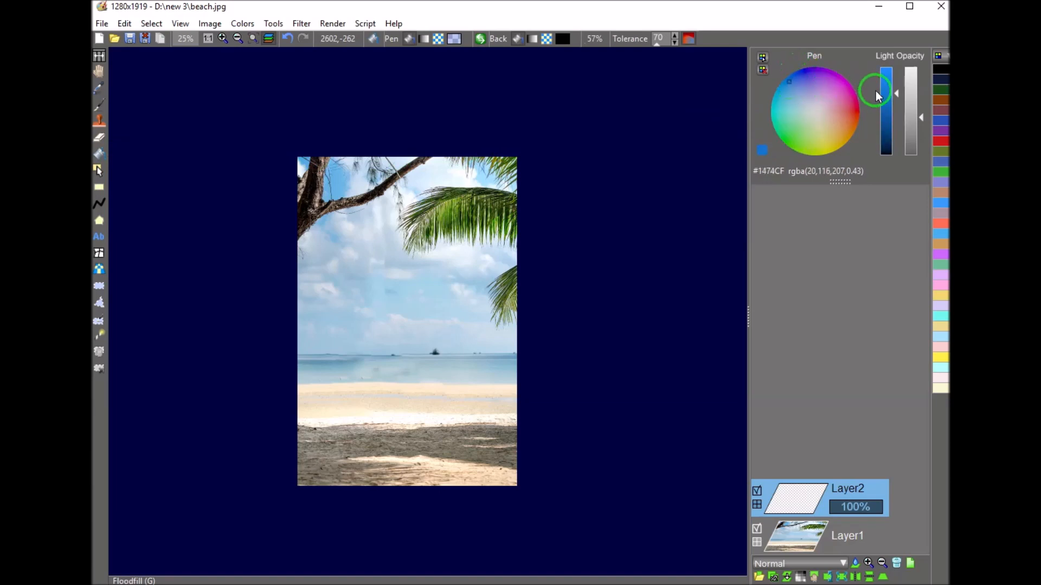
{"action": "left_click_drag", "start_coordinate": [888, 98], "coordinate": [889, 104]}
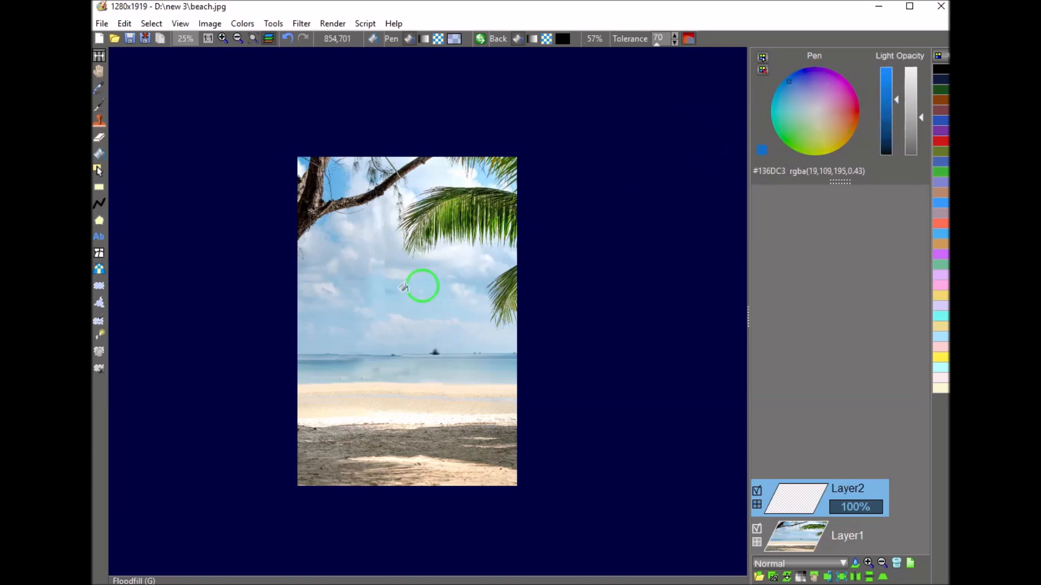
Fill the new layer with the translucent blue and set the layer opacity to 62%
{"action": "left_click", "coordinate": [363, 279]}
{"action": "left_click", "coordinate": [725, 361]}
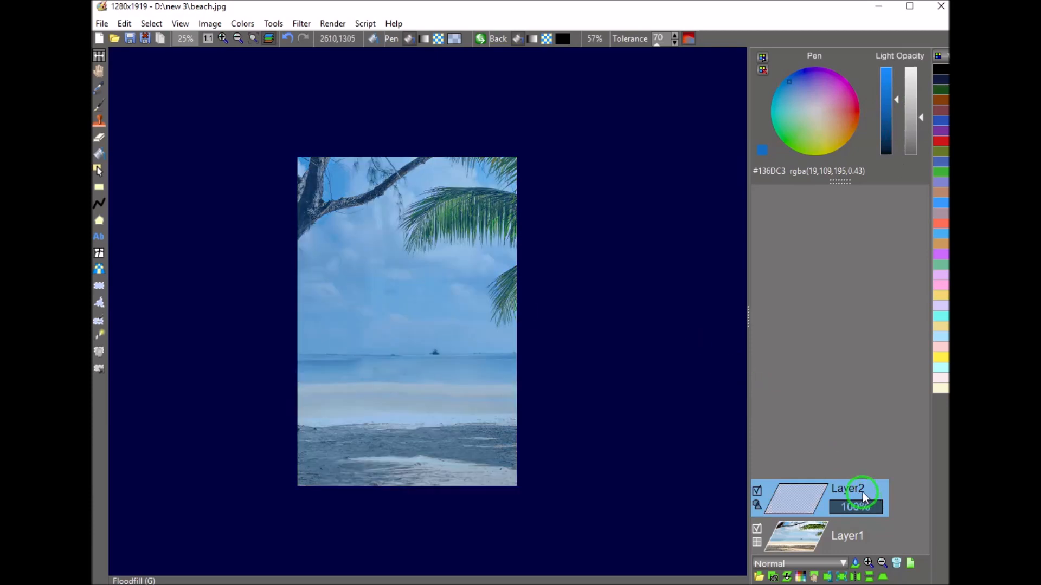
{"action": "left_click_drag", "start_coordinate": [878, 514], "coordinate": [869, 514]}
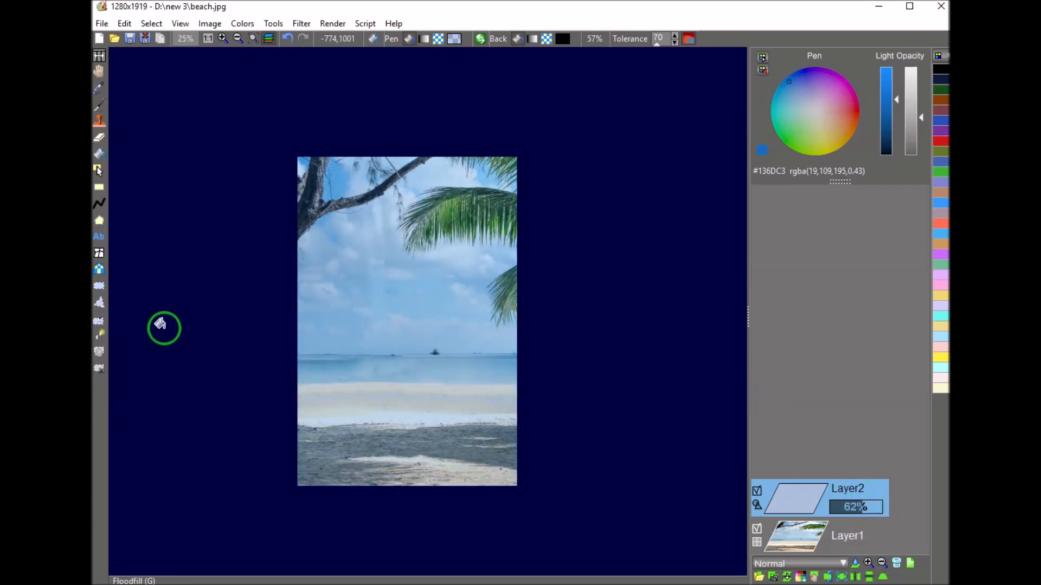
Refill Layer2 with the fully opaque dark blue #0C467D and set the layer opacity to 40%
{"action": "left_click_drag", "start_coordinate": [889, 111], "coordinate": [889, 118]}
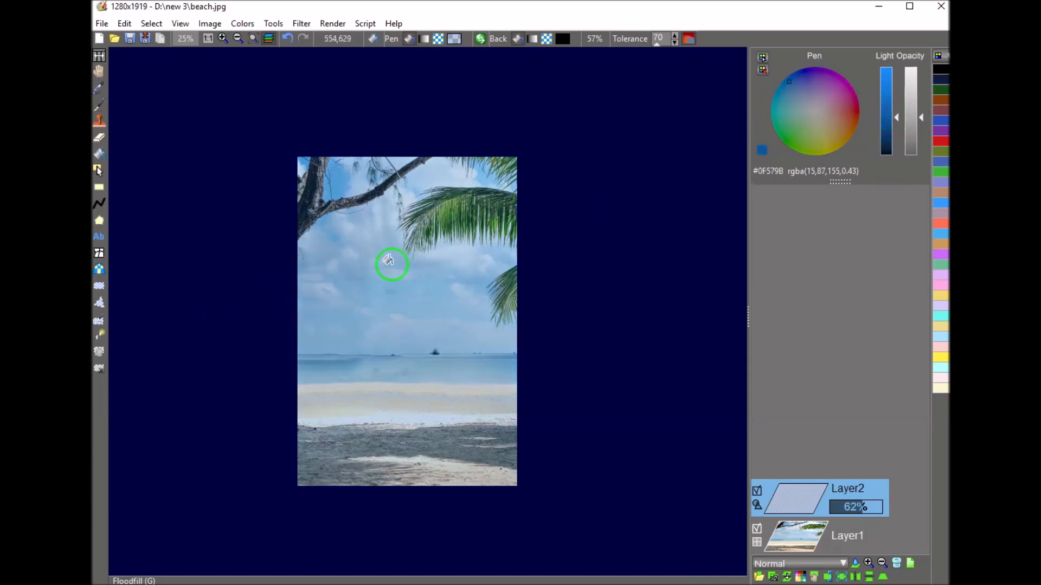
{"action": "left_click_drag", "start_coordinate": [890, 131], "coordinate": [889, 129]}
{"action": "left_click", "coordinate": [911, 117]}
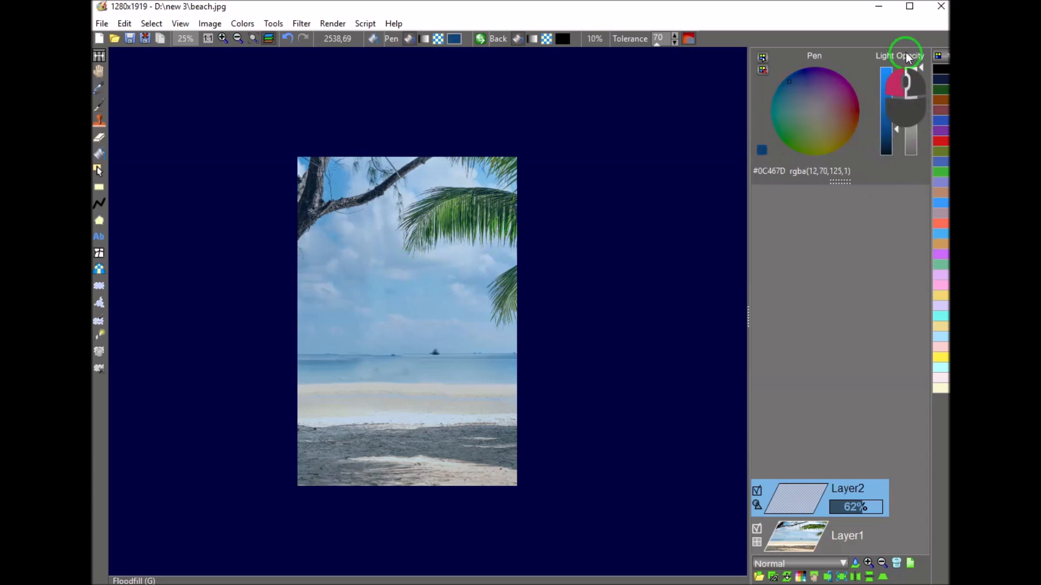
{"action": "left_click", "coordinate": [421, 251]}
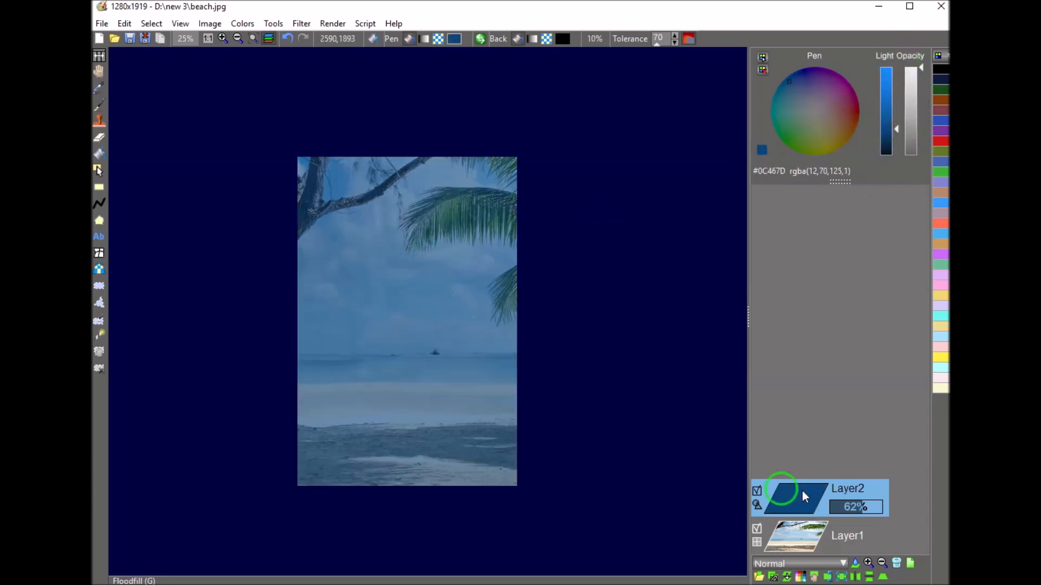
{"action": "left_click", "coordinate": [856, 511]}
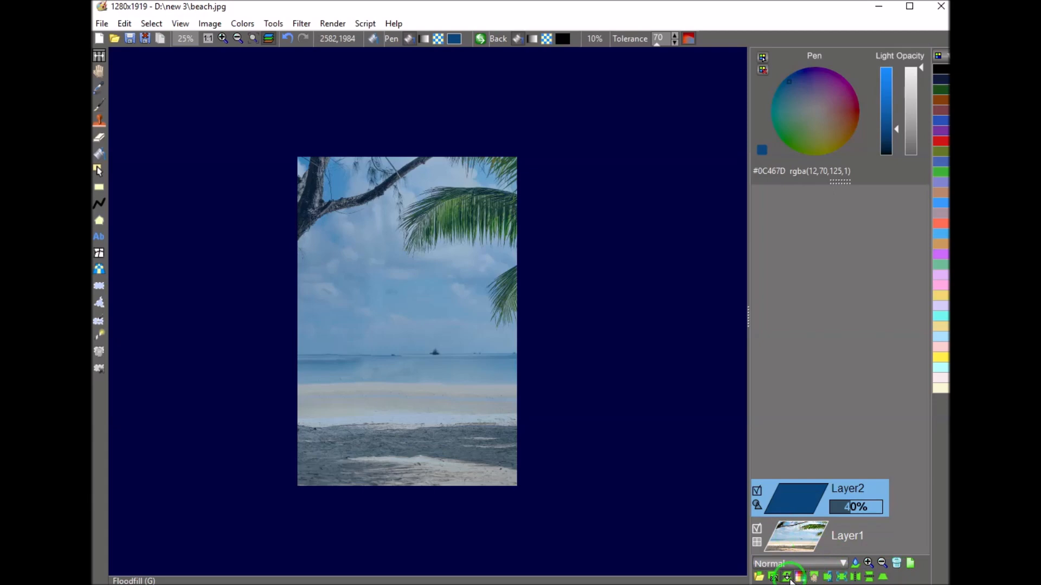
Flatten the blue tint layer and the beach photo into a single layer
{"action": "left_click", "coordinate": [788, 578]}
{"action": "key", "text": "ctrl+z"}
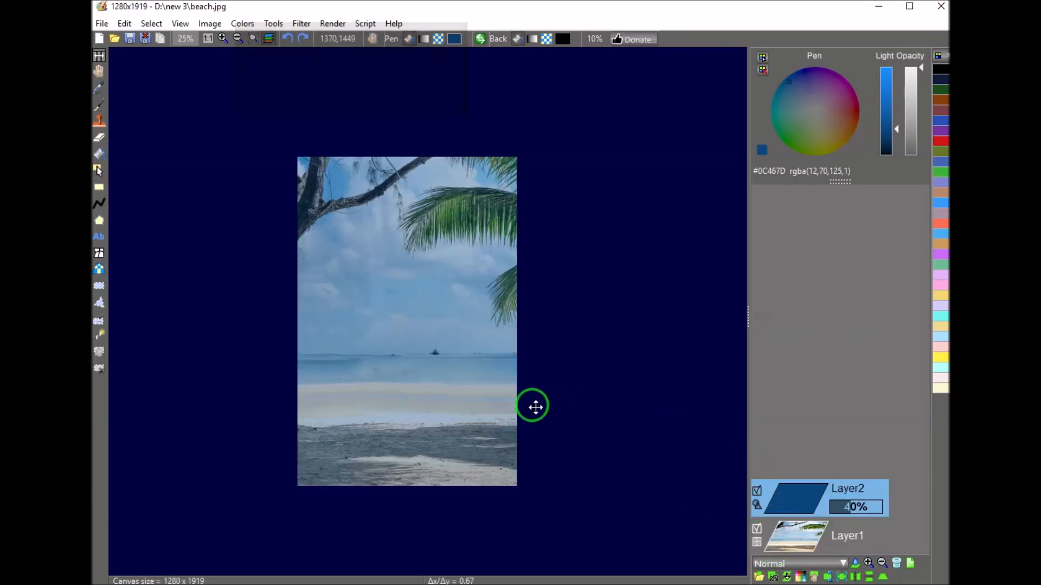
{"action": "left_click", "coordinate": [209, 28]}
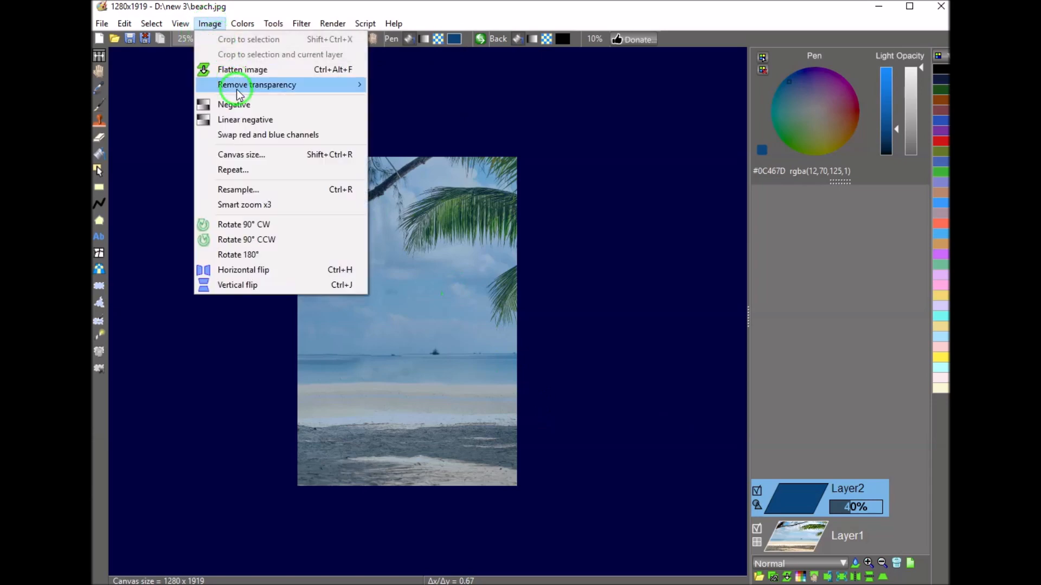
{"action": "left_click", "coordinate": [234, 71]}
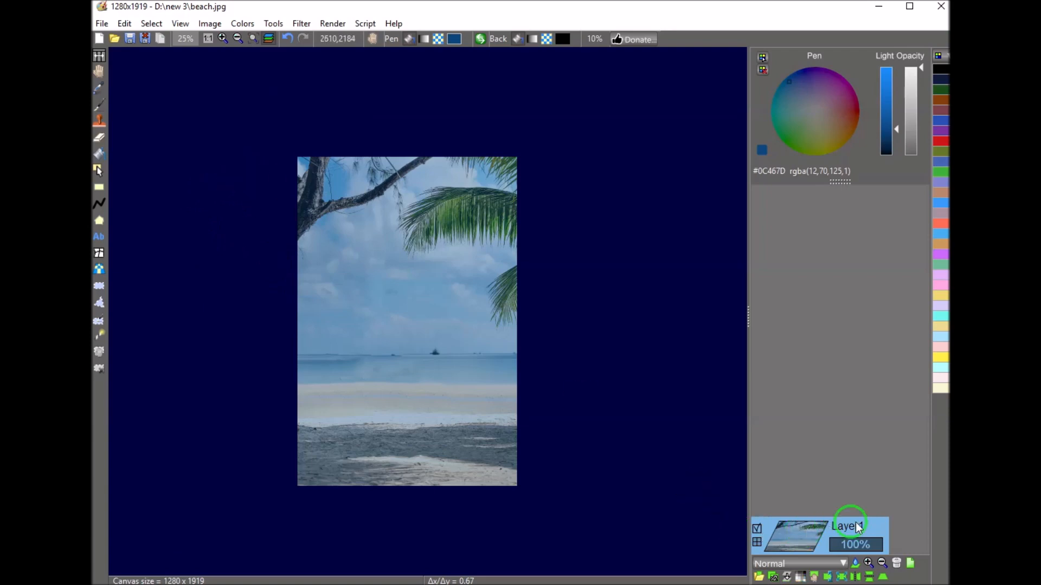
Add a new layer above the flattened photo and render Perlin noise on it
{"action": "left_click", "coordinate": [911, 564]}
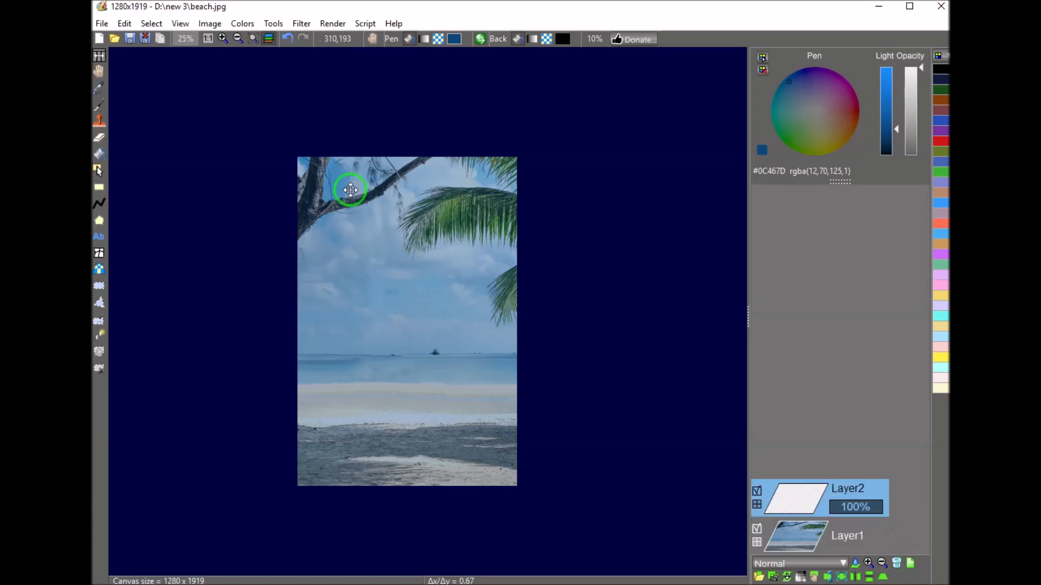
{"action": "left_click", "coordinate": [301, 25]}
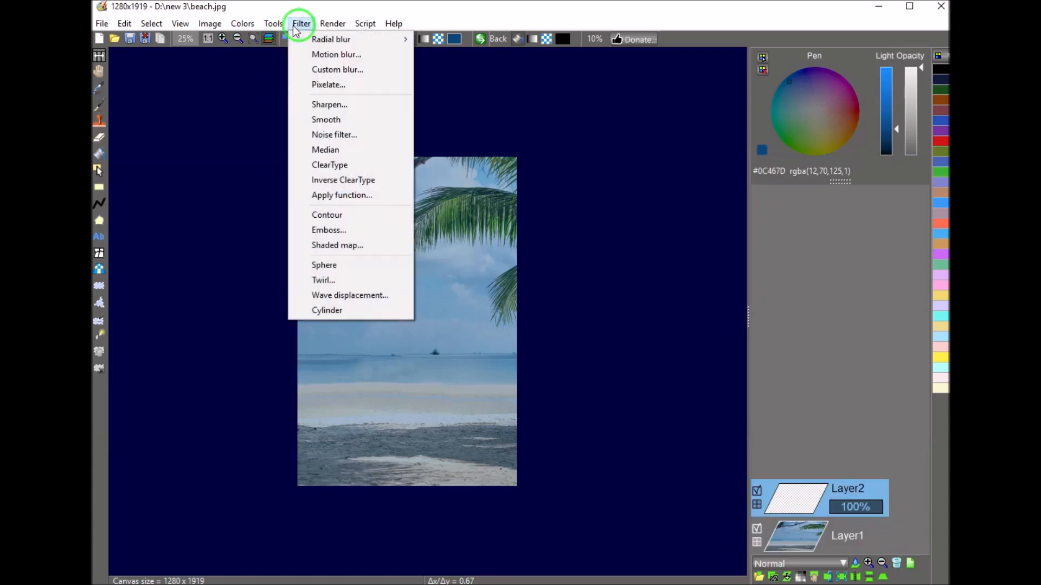
{"action": "mouse_move", "coordinate": [330, 23]}
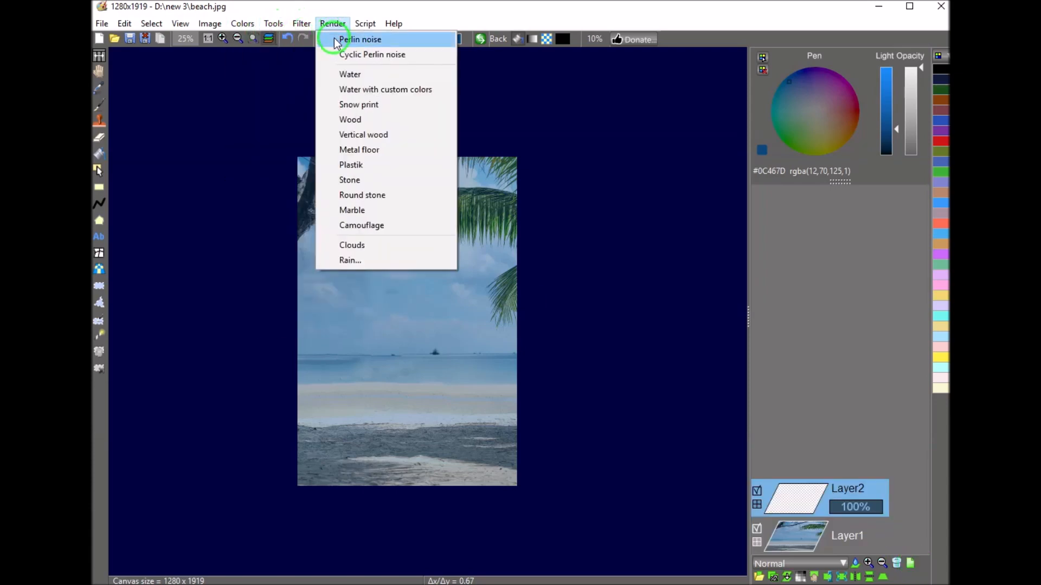
{"action": "left_click", "coordinate": [336, 42]}
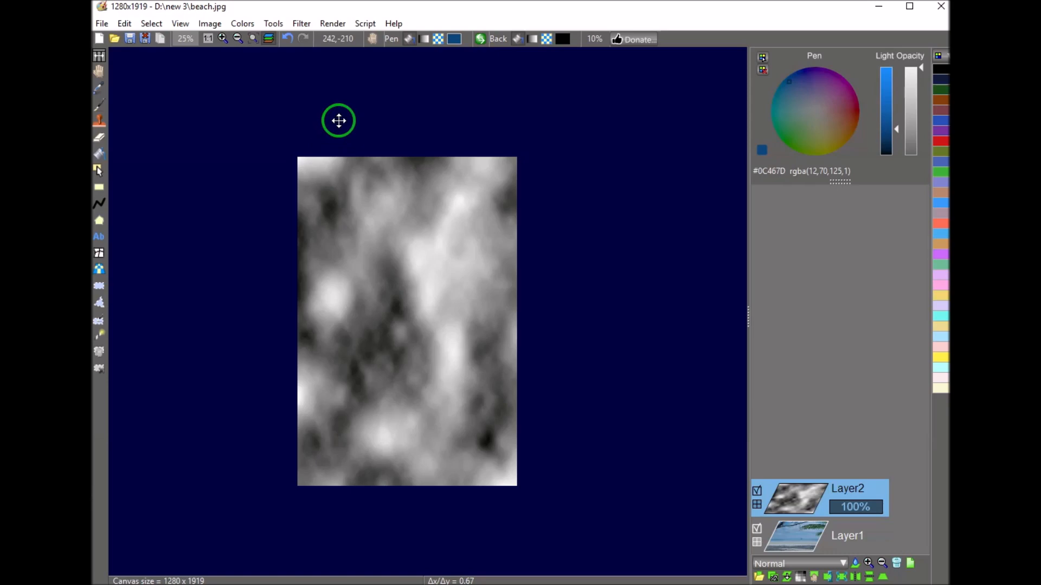
Blend the Perlin noise layer over the beach photo using the Screen blend operation
{"action": "left_click", "coordinate": [855, 564]}
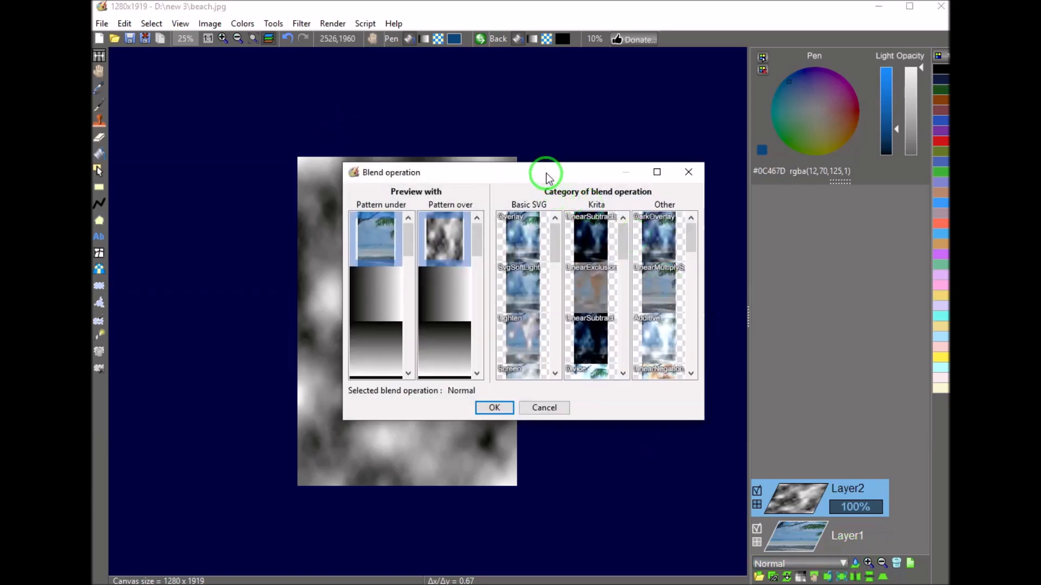
{"action": "left_click_drag", "start_coordinate": [548, 178], "coordinate": [946, 175]}
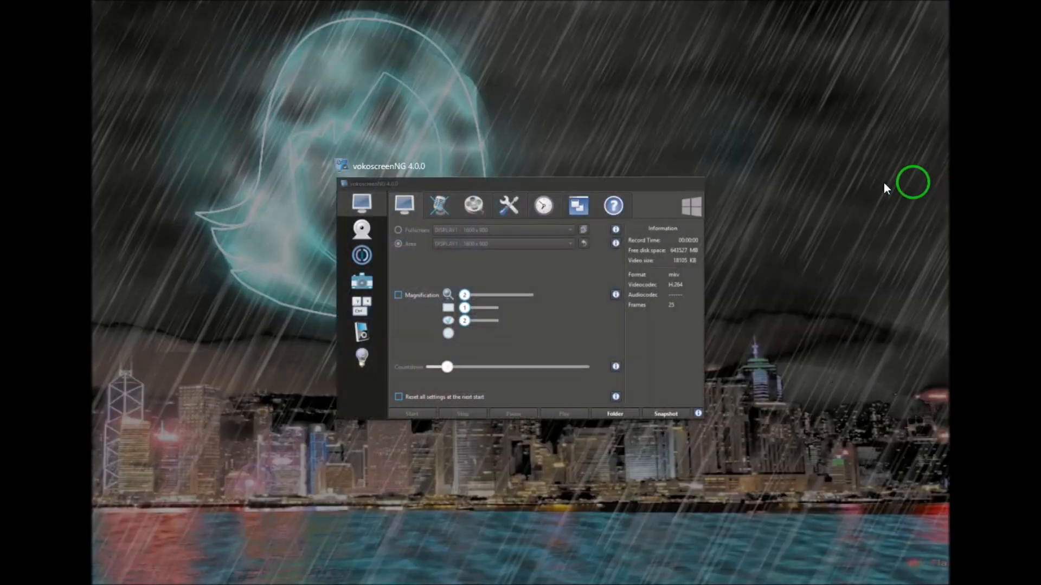
{"action": "left_click", "coordinate": [837, 155]}
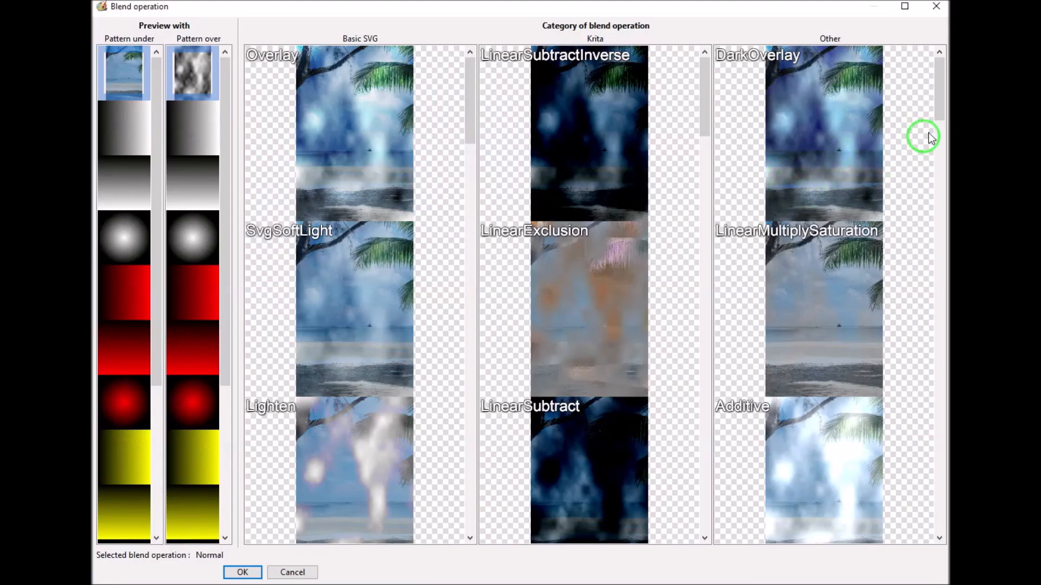
{"action": "left_click_drag", "start_coordinate": [939, 111], "coordinate": [943, 488]}
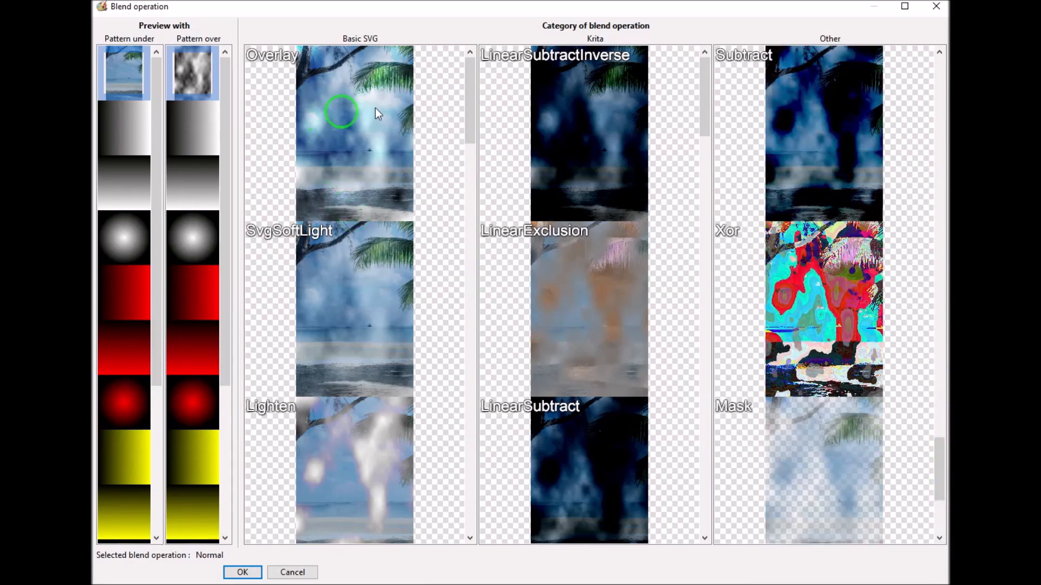
{"action": "left_click_drag", "start_coordinate": [471, 102], "coordinate": [481, 179]}
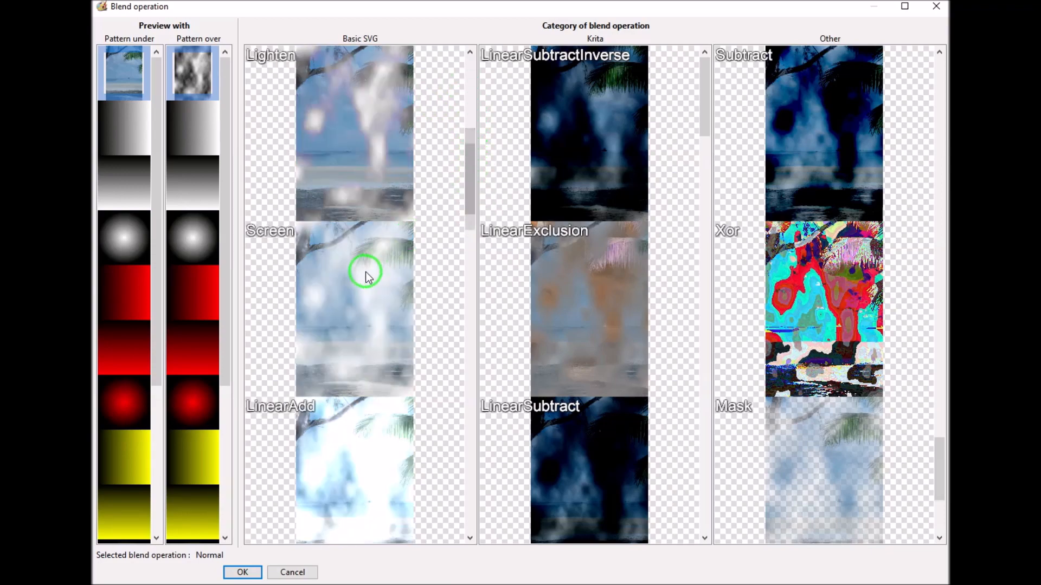
{"action": "double_click", "coordinate": [365, 277]}
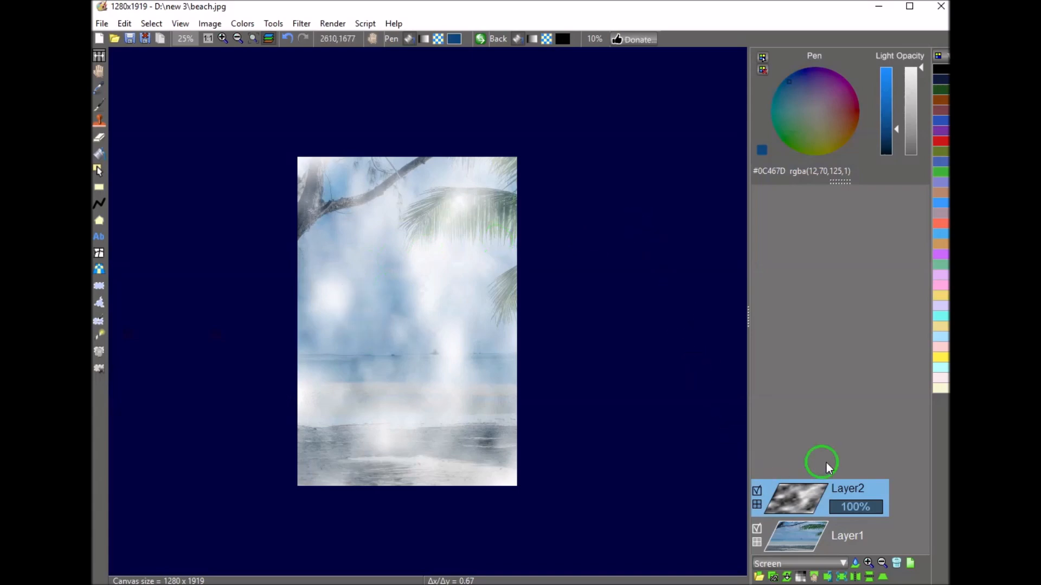
Set the noise layer's opacity to 50% and flatten the image into a single layer
{"action": "left_click_drag", "start_coordinate": [874, 511], "coordinate": [858, 511]}
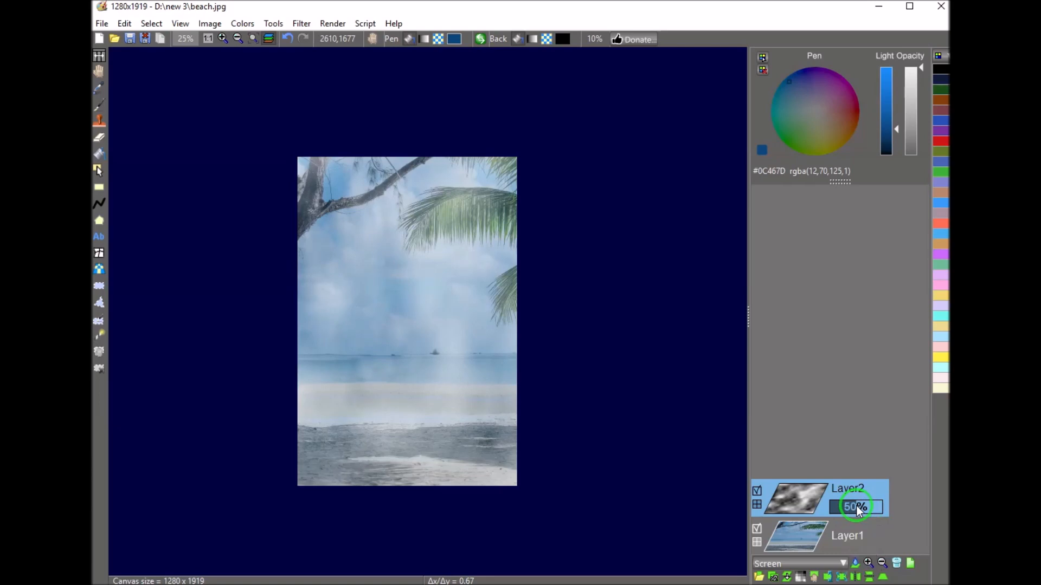
{"action": "left_click", "coordinate": [209, 23]}
{"action": "left_click", "coordinate": [232, 69]}
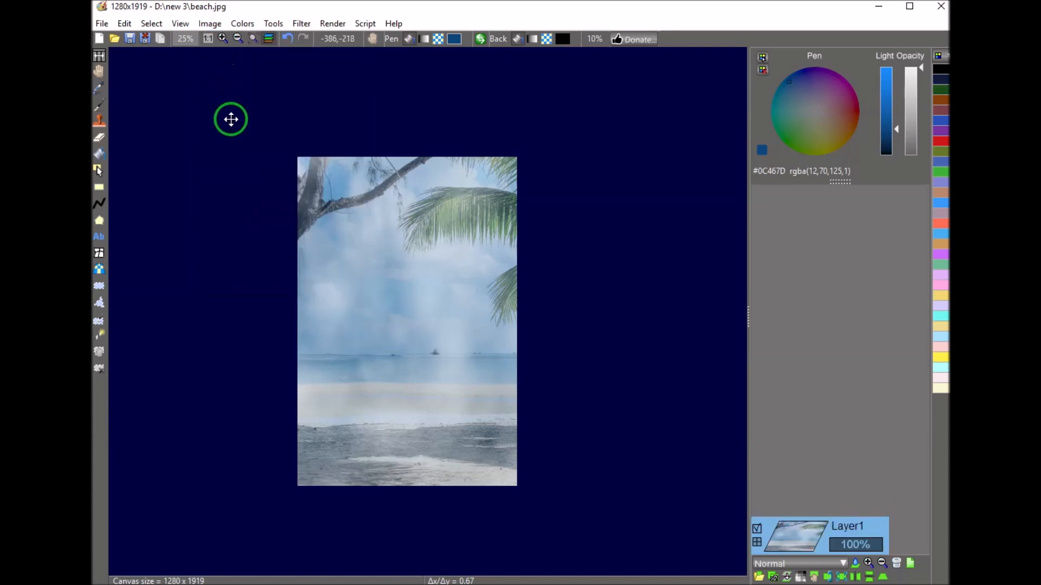
Choose the Gradient tool and set the gradient's start colour to the light orange #FFB45C
{"action": "left_click", "coordinate": [133, 159]}
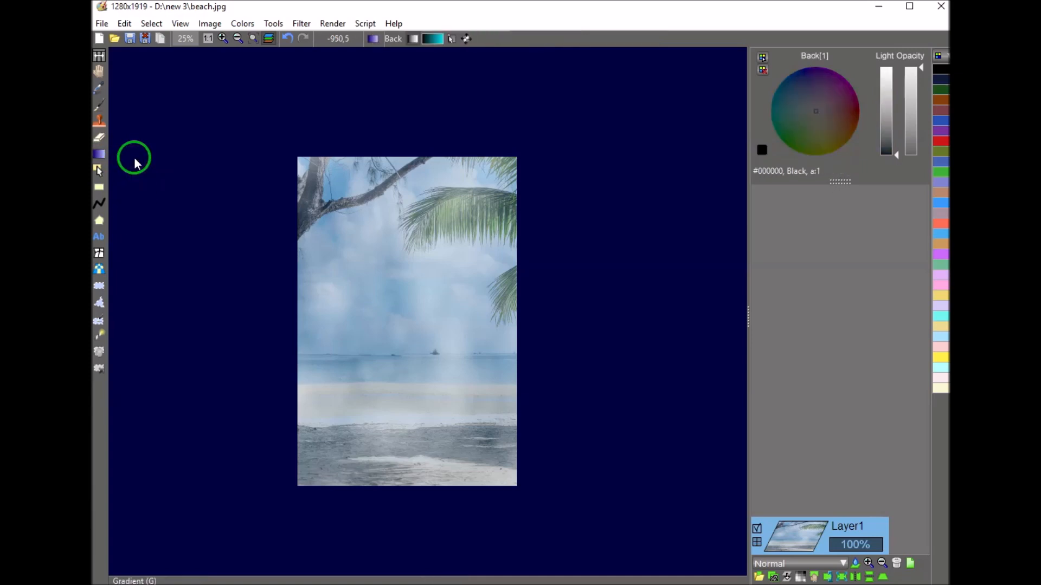
{"action": "left_click", "coordinate": [535, 71]}
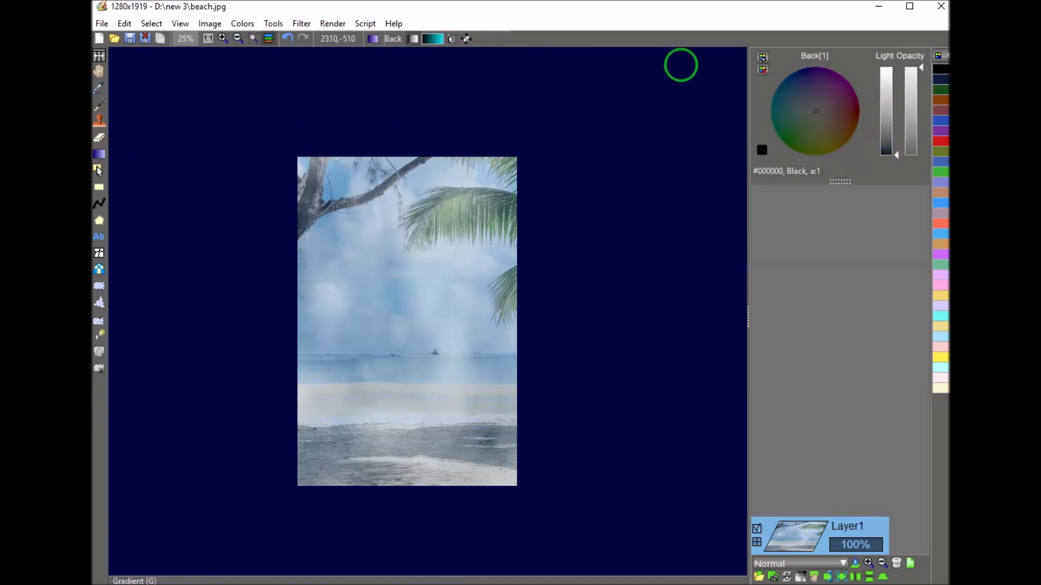
{"action": "left_click", "coordinate": [424, 39]}
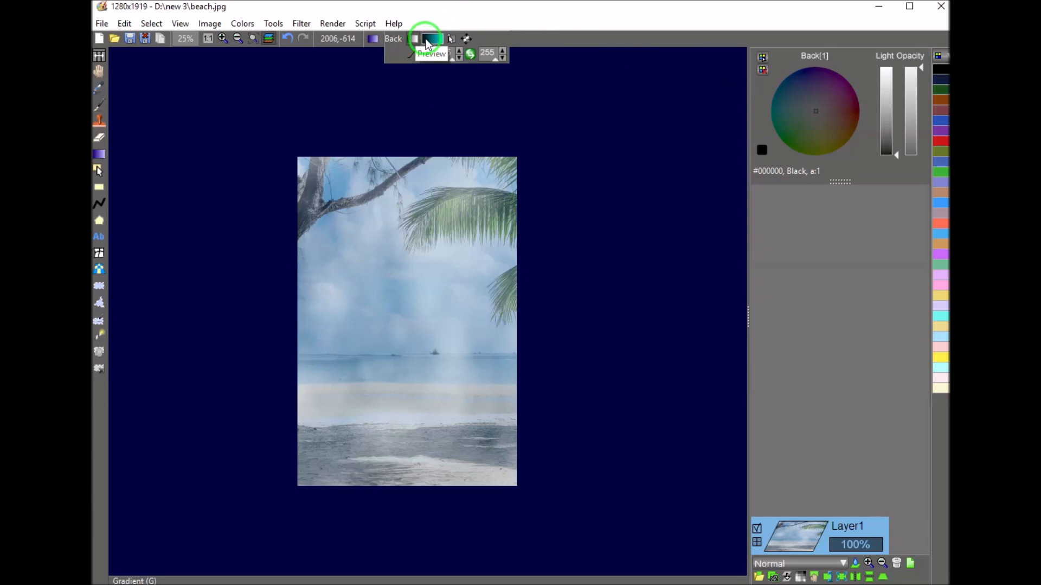
{"action": "left_click", "coordinate": [790, 132]}
{"action": "left_click", "coordinate": [841, 129]}
{"action": "left_click", "coordinate": [894, 115]}
{"action": "left_click_drag", "start_coordinate": [894, 115], "coordinate": [884, 64]}
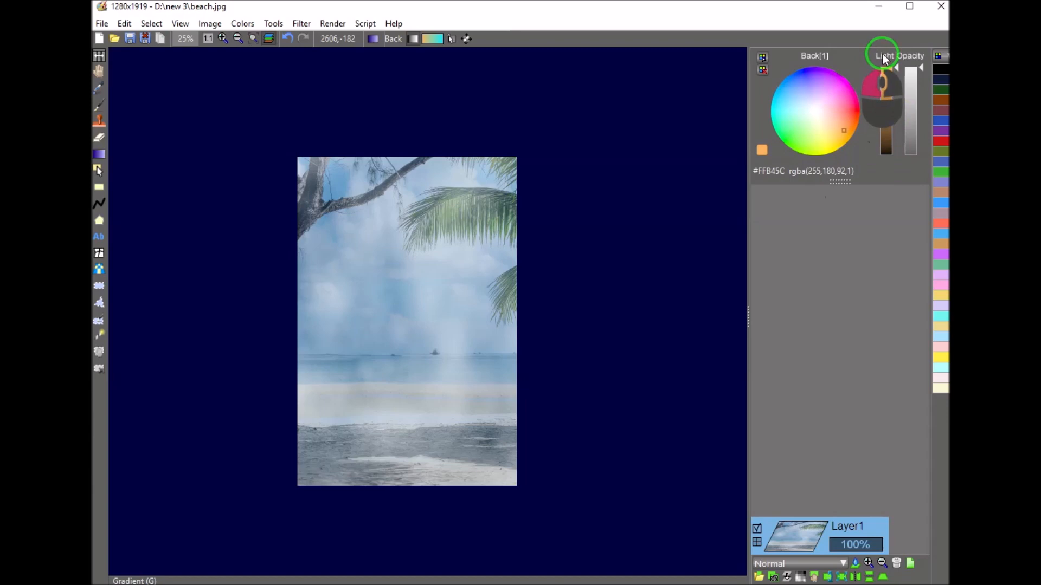
{"action": "left_click", "coordinate": [588, 170]}
Set the gradient's end colour to black #000000
{"action": "left_click", "coordinate": [460, 40]}
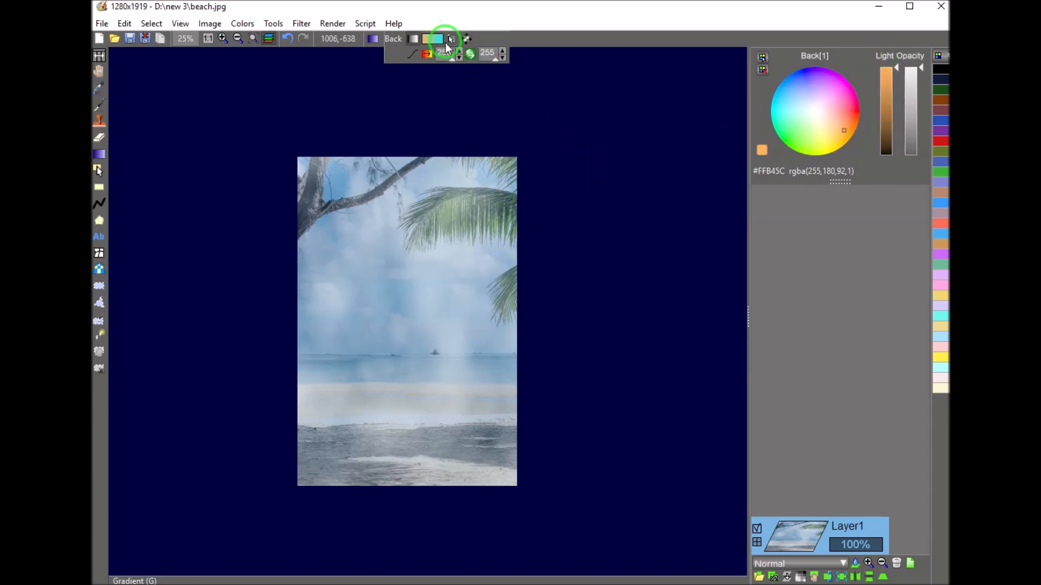
{"action": "left_click", "coordinate": [443, 44]}
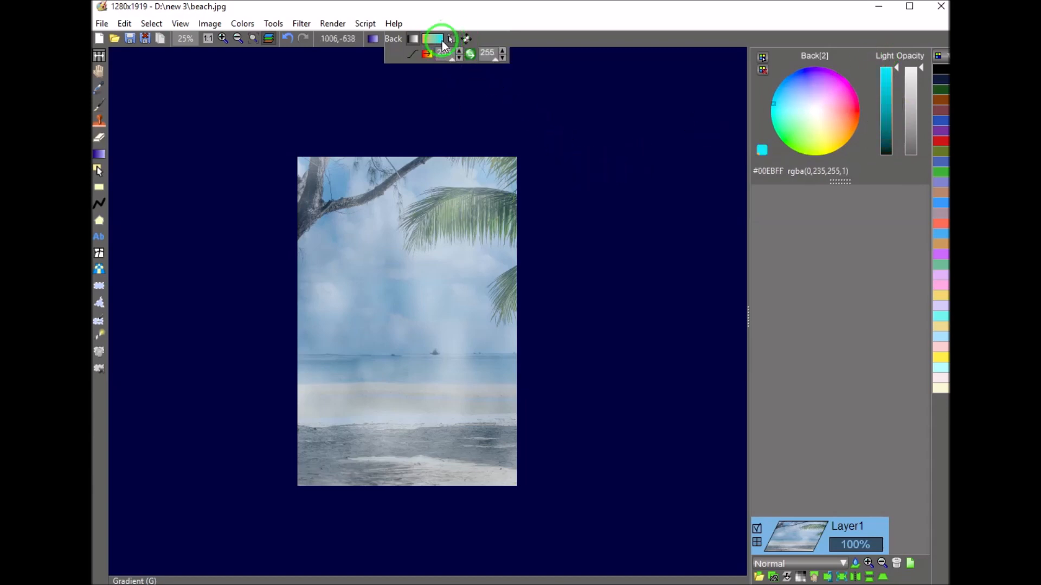
{"action": "left_click", "coordinate": [788, 79]}
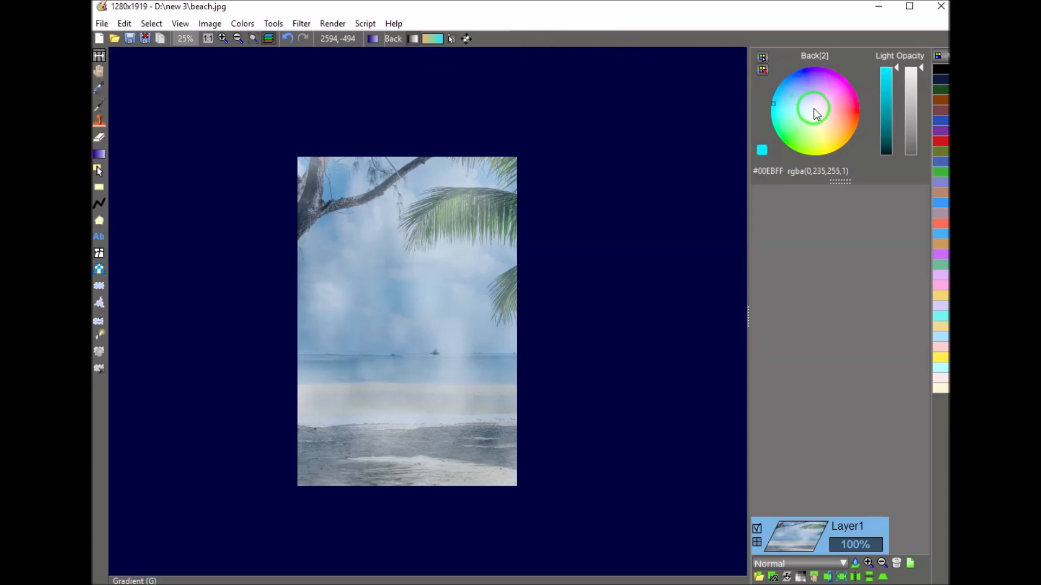
{"action": "left_click_drag", "start_coordinate": [887, 90], "coordinate": [889, 158]}
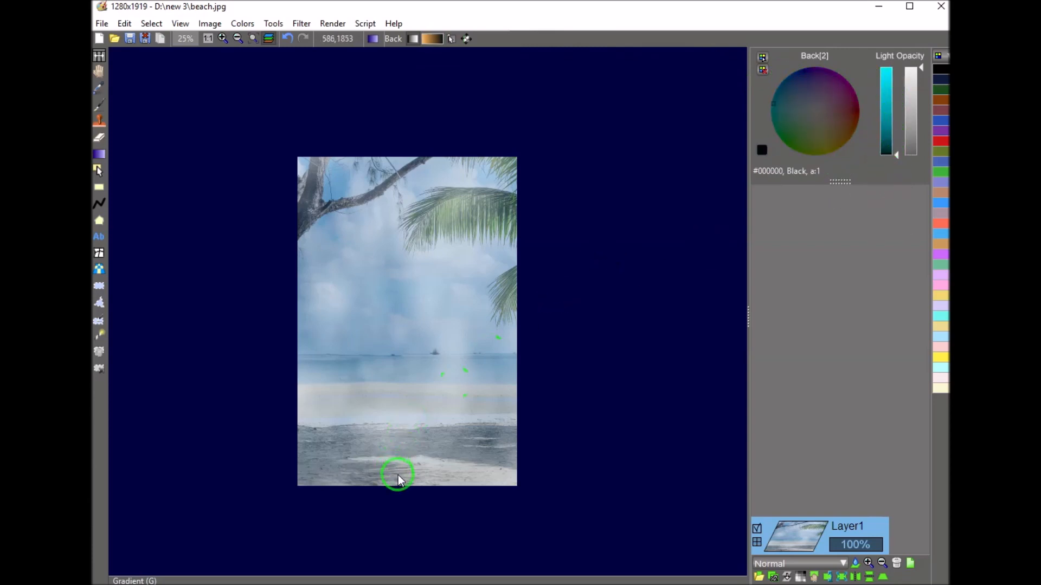
Fill the layer with a near-vertical gradient about 1195 px long, running from orange near the image's lower edge up to black
{"action": "left_click", "coordinate": [99, 155]}
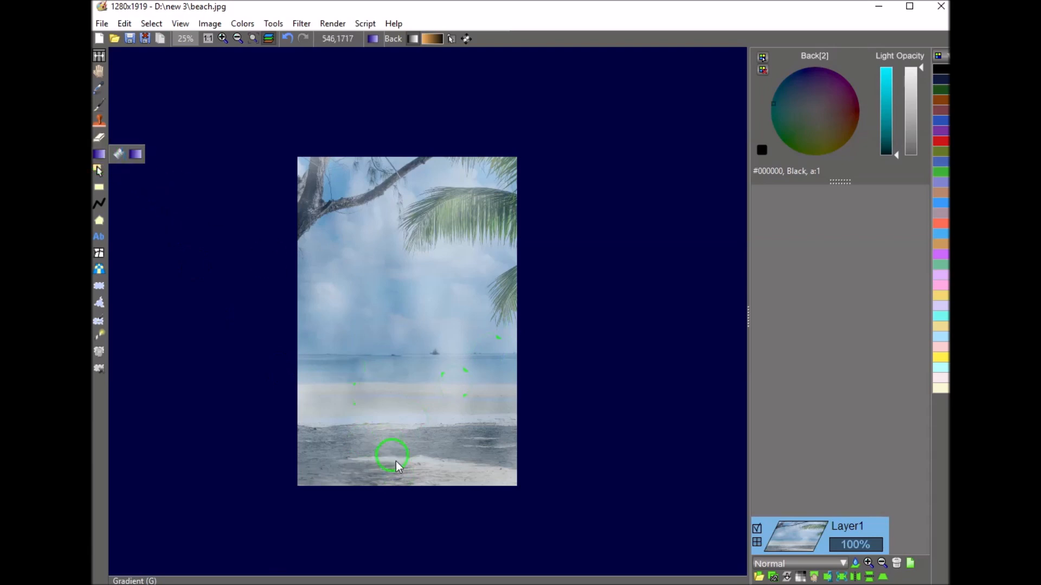
{"action": "left_click_drag", "start_coordinate": [400, 481], "coordinate": [398, 273]}
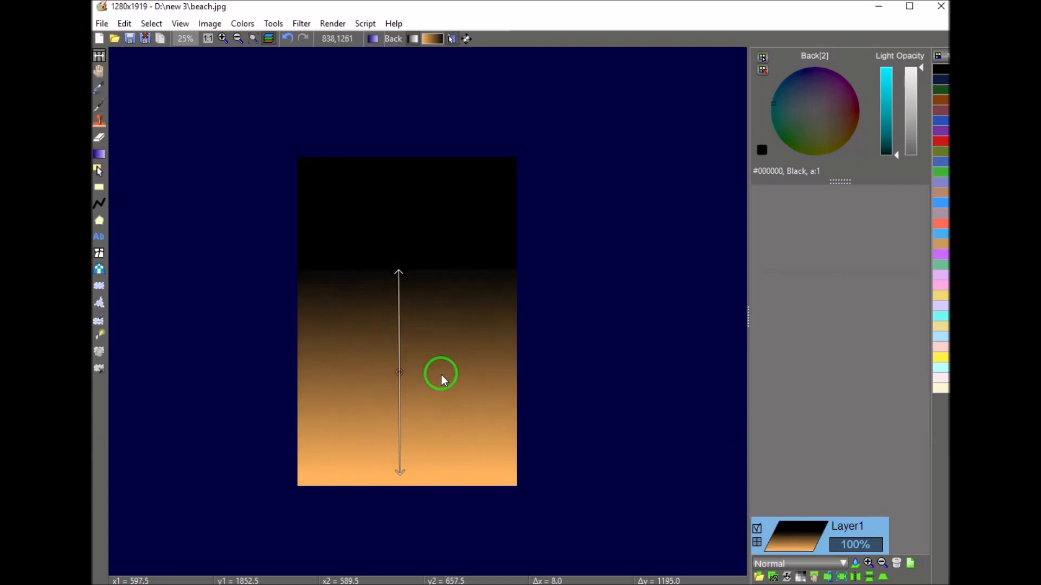
{"action": "key", "text": "Return"}
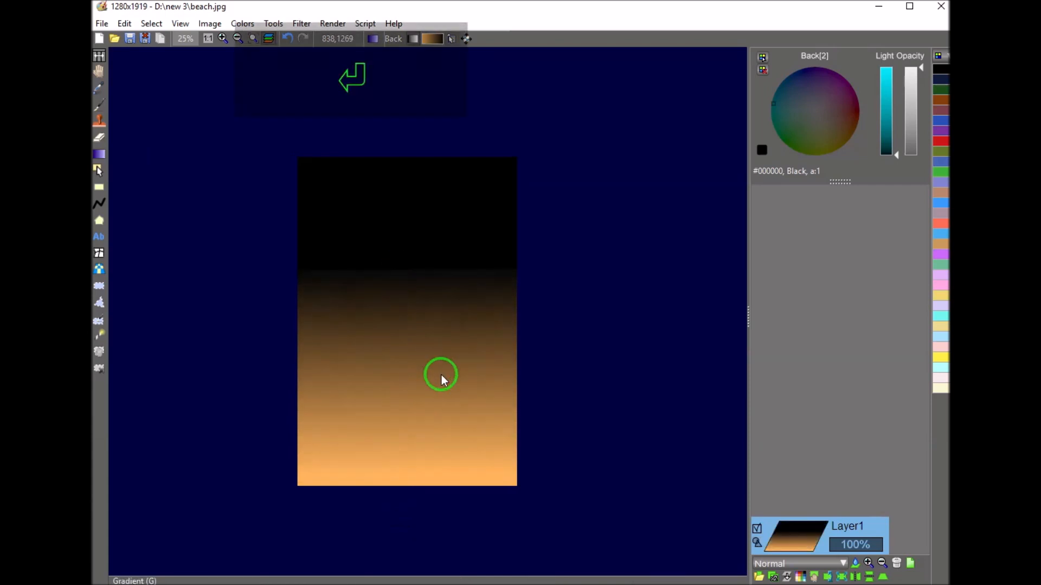
Add a new layer above the orange-black gradient and render Perlin noise on it
{"action": "left_click", "coordinate": [911, 563]}
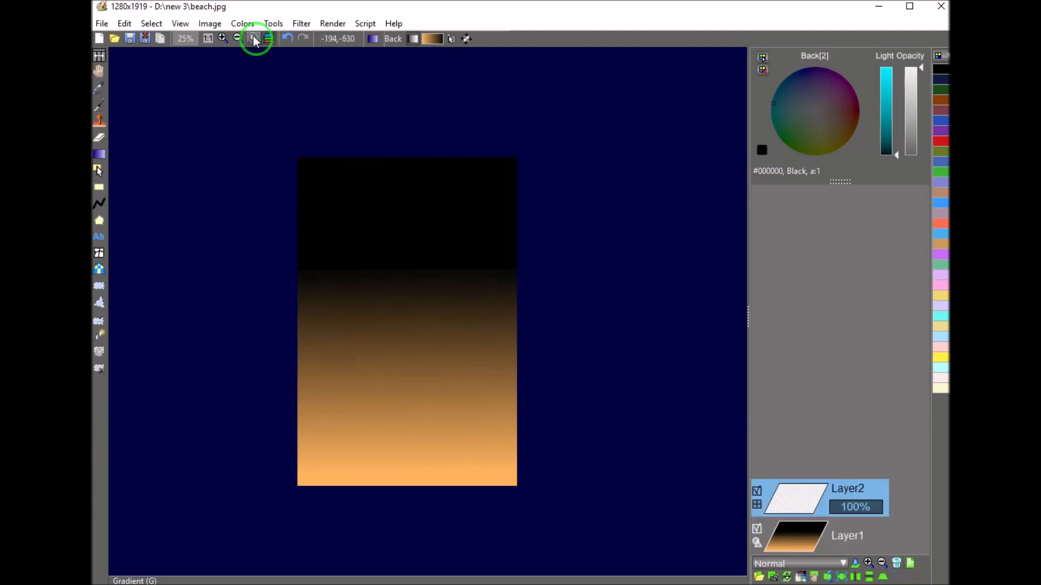
{"action": "left_click", "coordinate": [243, 24]}
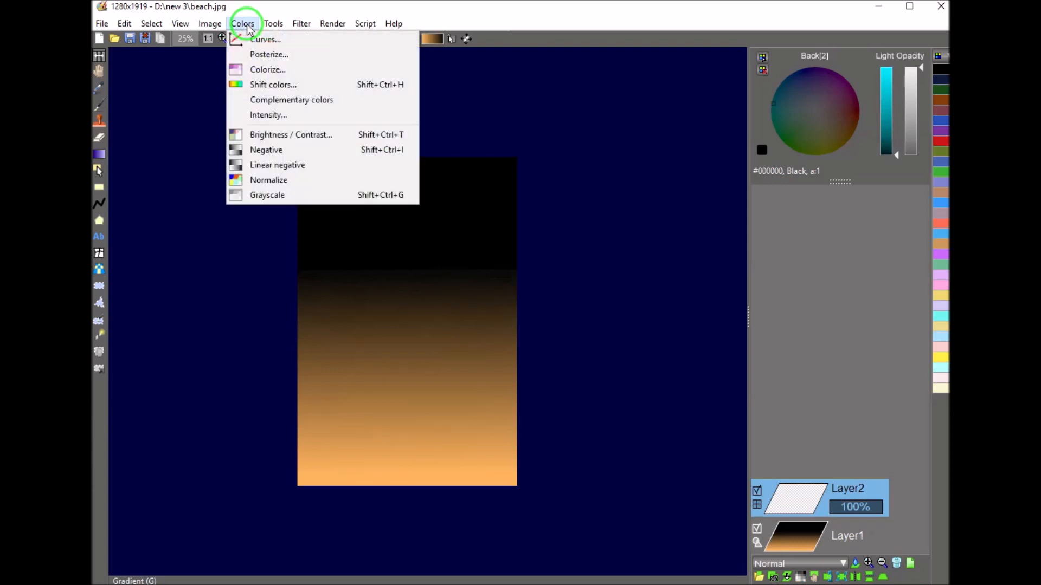
{"action": "left_click", "coordinate": [322, 25]}
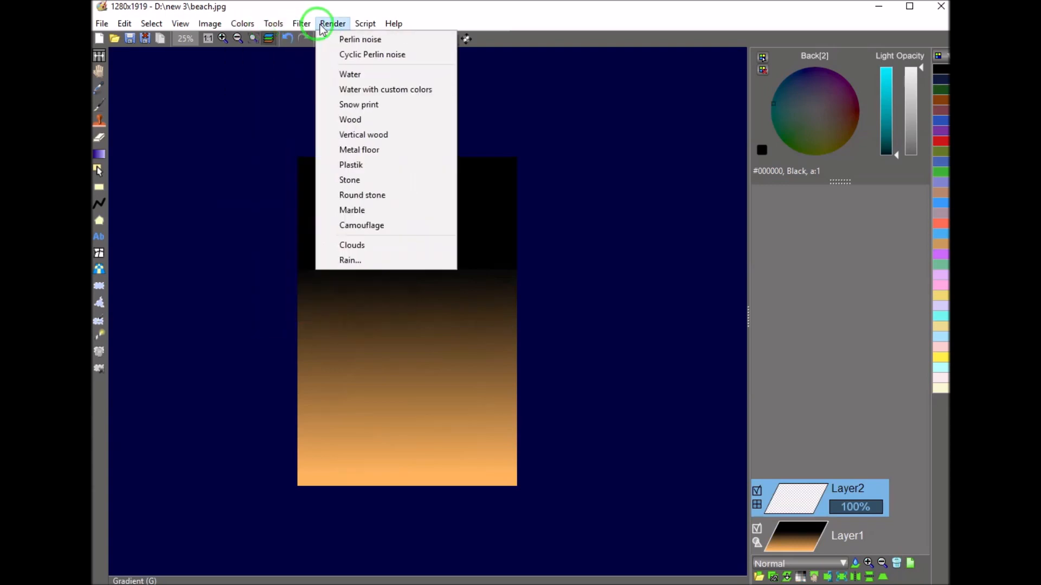
{"action": "left_click", "coordinate": [348, 43]}
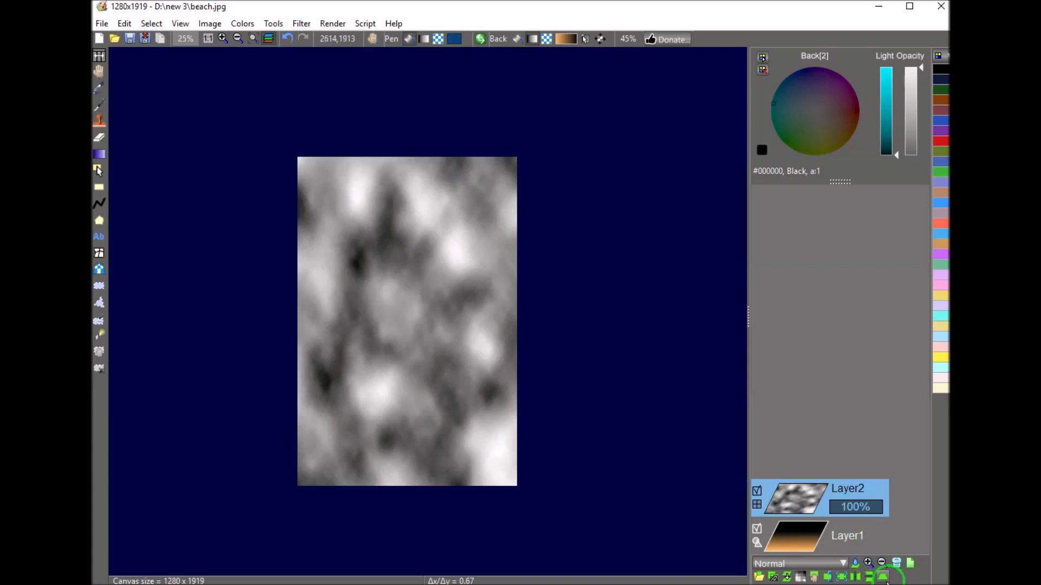
Blend the Perlin noise layer over the orange-black gradient using the Overlay blend operation
{"action": "left_click", "coordinate": [856, 565]}
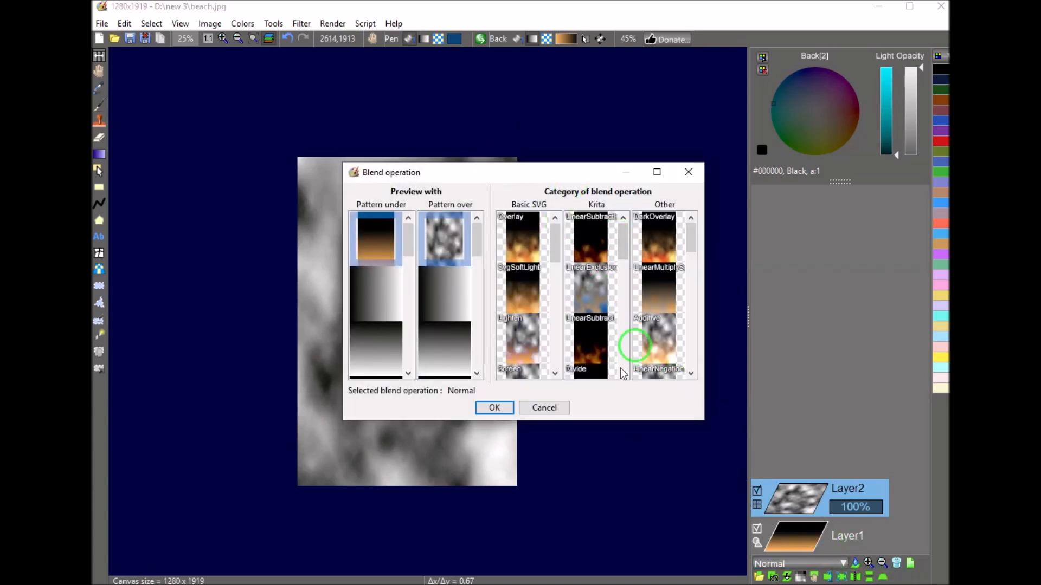
{"action": "left_click_drag", "start_coordinate": [544, 179], "coordinate": [943, 166]}
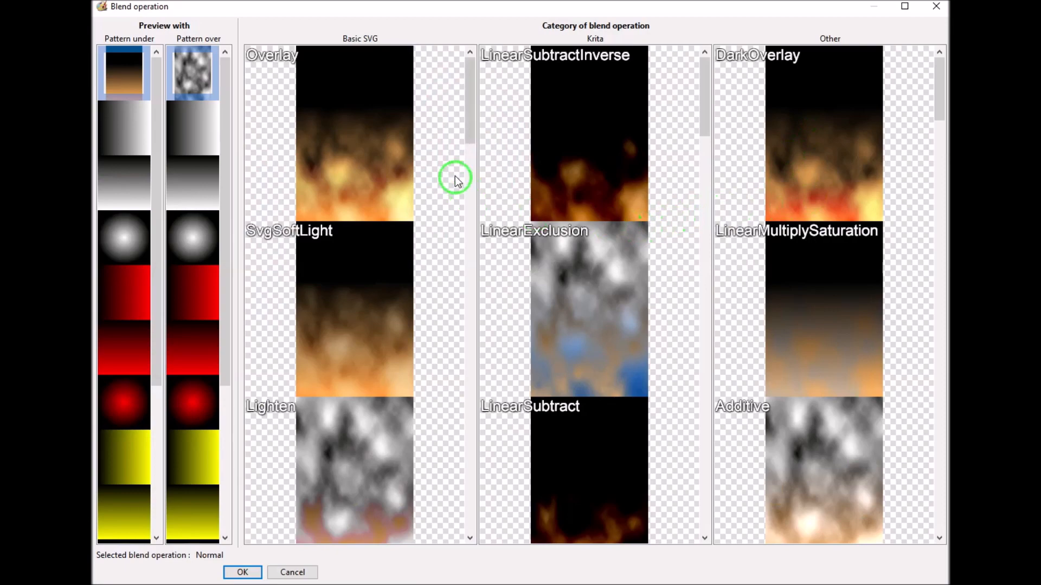
{"action": "double_click", "coordinate": [387, 164]}
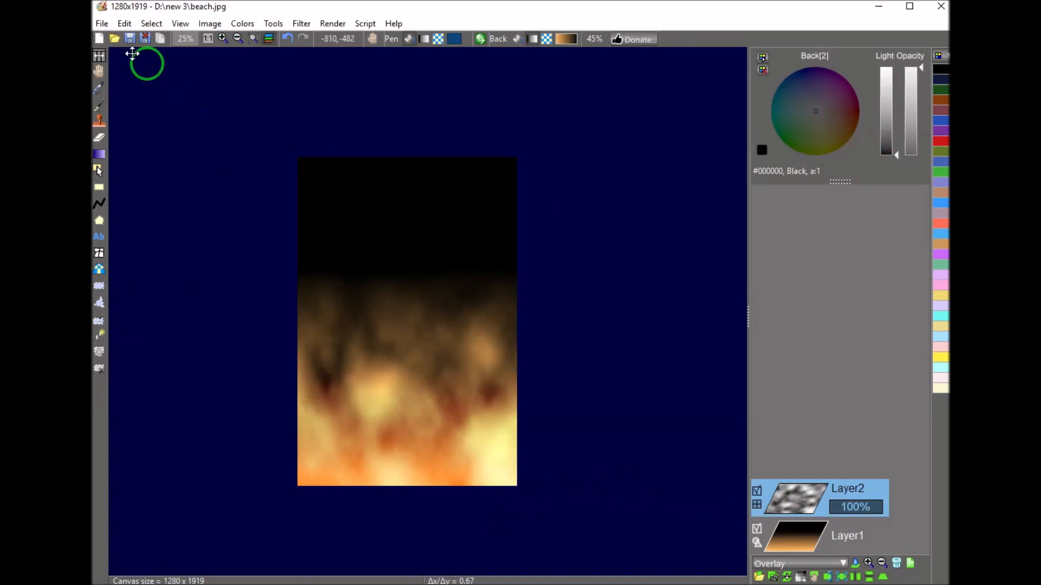
Open the image "sky and tree.jpg", discarding the unsaved changes to the beach image
{"action": "left_click", "coordinate": [101, 23]}
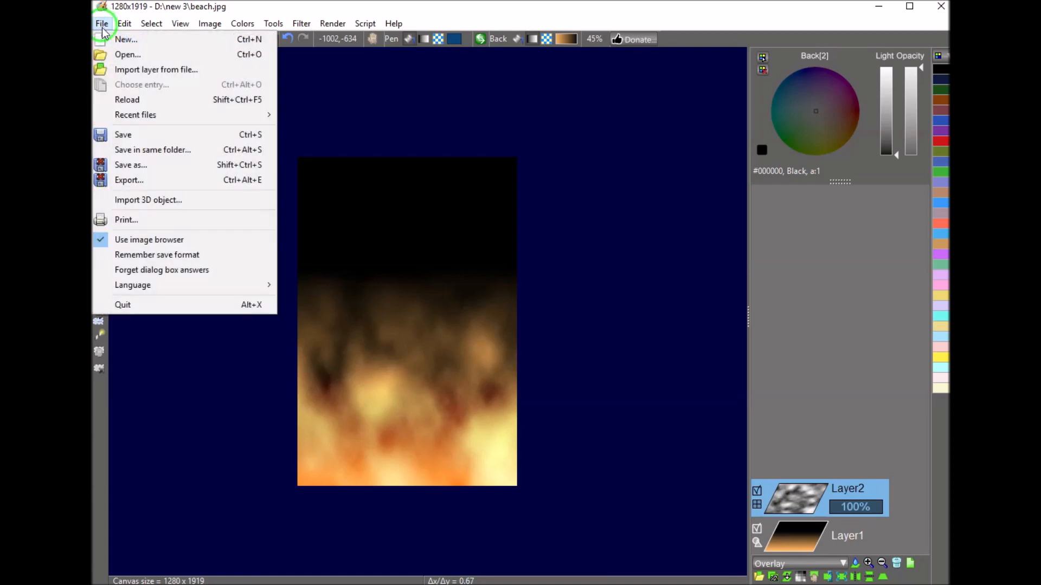
{"action": "left_click", "coordinate": [113, 54]}
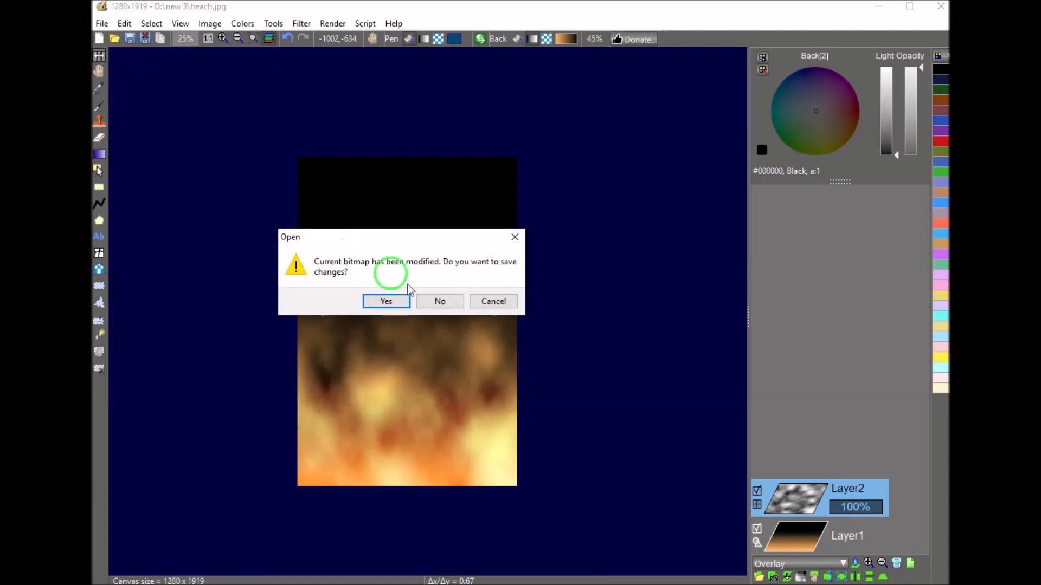
{"action": "left_click", "coordinate": [430, 301]}
{"action": "double_click", "coordinate": [437, 172]}
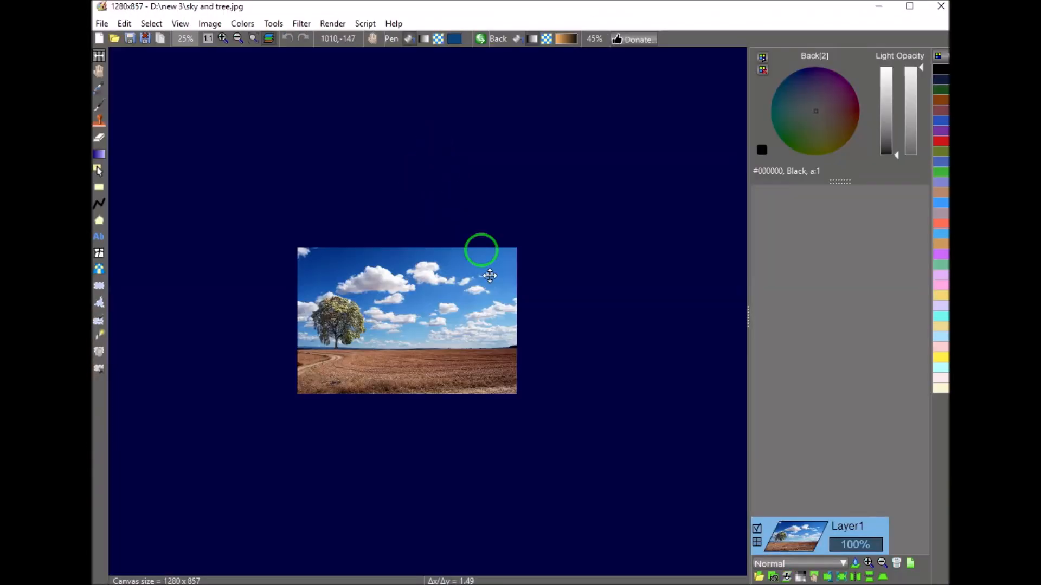
Add a new layer above the sky and tree photo and render Perlin noise on it
{"action": "scroll", "coordinate": [408, 317], "scroll_direction": "up", "scroll_amount": 2}
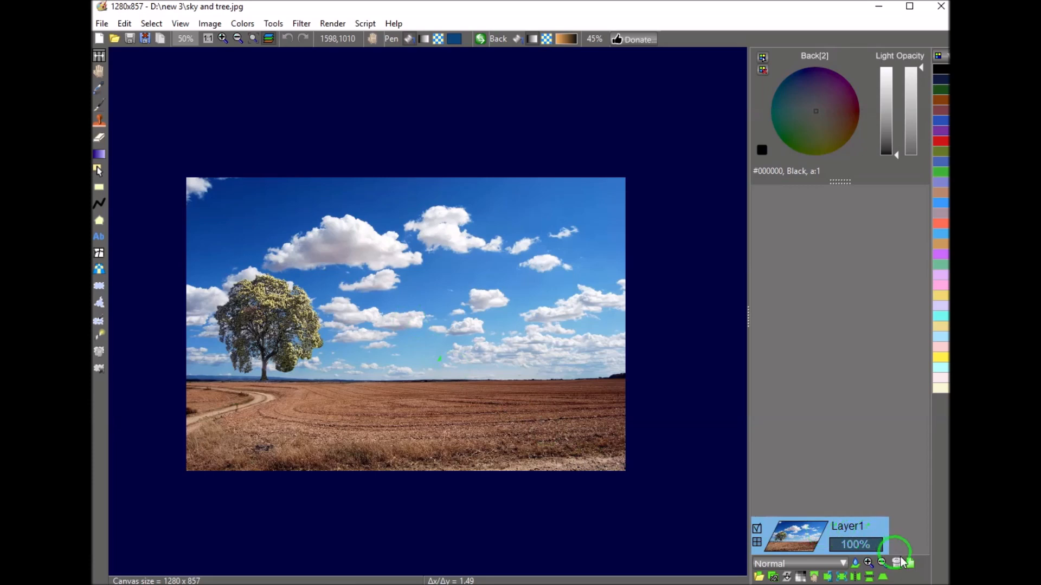
{"action": "left_click", "coordinate": [911, 564]}
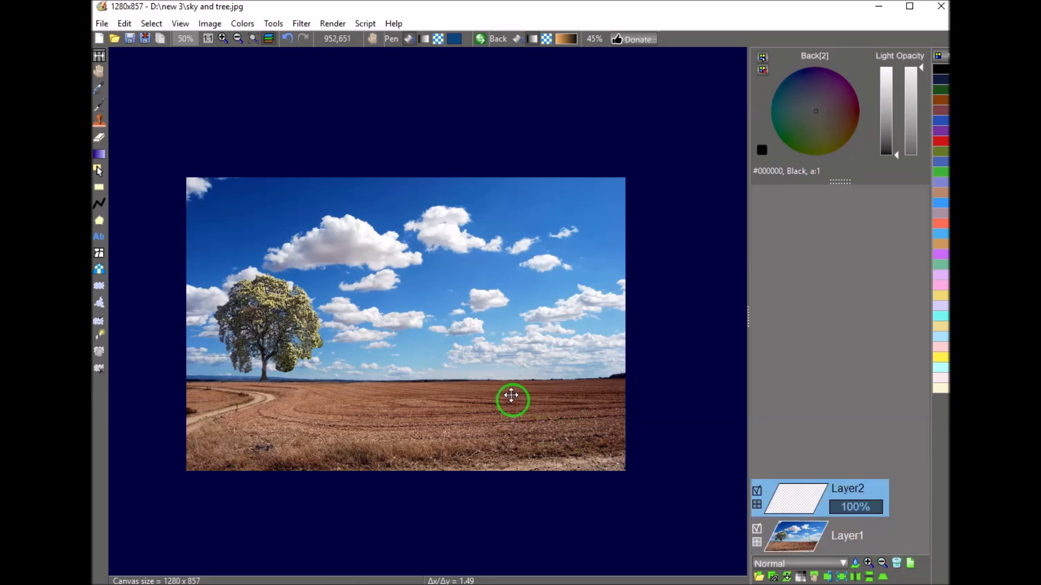
{"action": "left_click", "coordinate": [332, 24]}
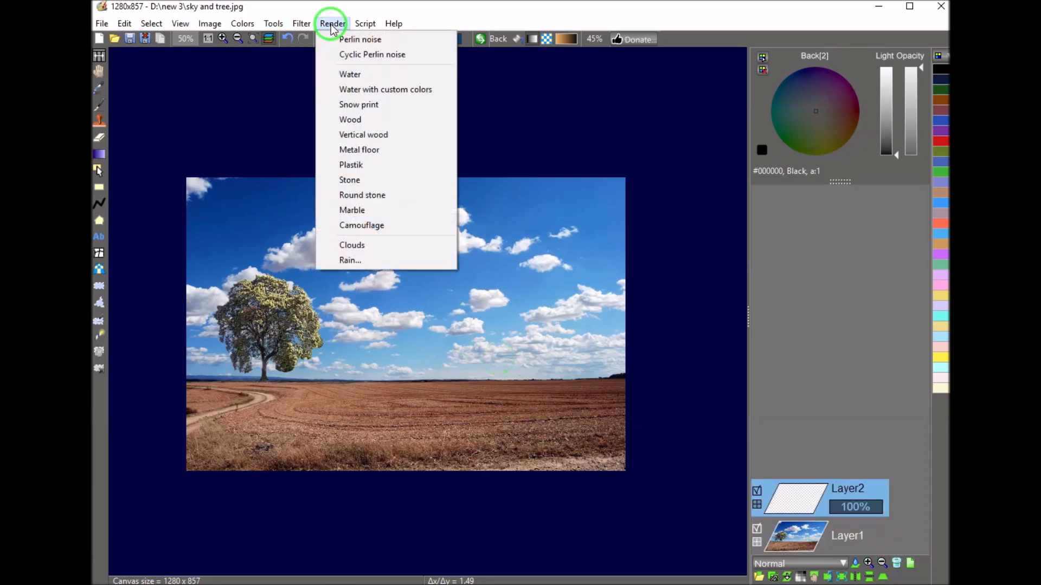
{"action": "left_click", "coordinate": [339, 39]}
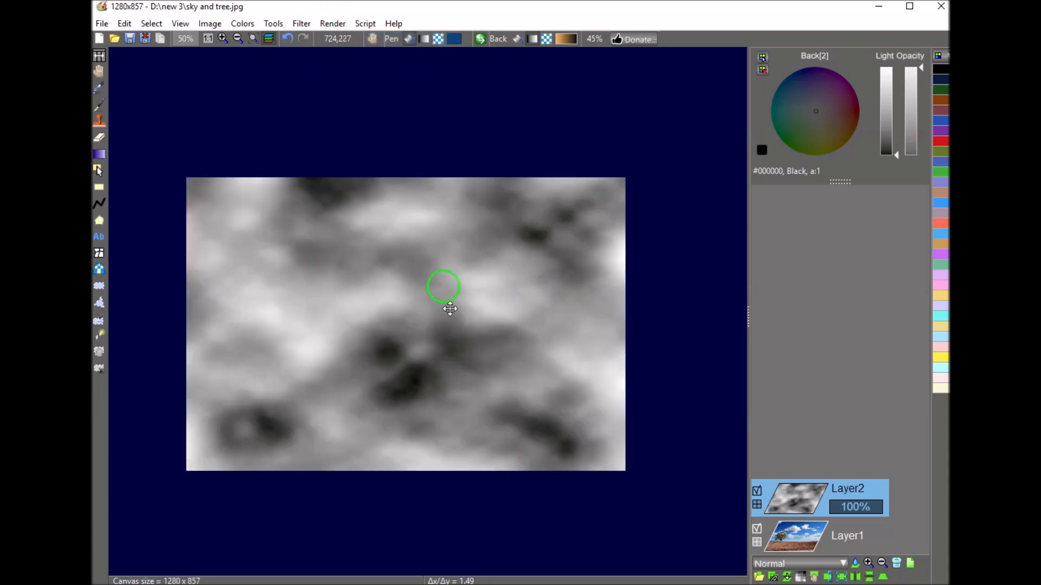
Blend the Perlin noise layer over the sky and tree photo using the Overlay blend operation
{"action": "left_click", "coordinate": [856, 565]}
{"action": "left_click_drag", "start_coordinate": [538, 179], "coordinate": [939, 178]}
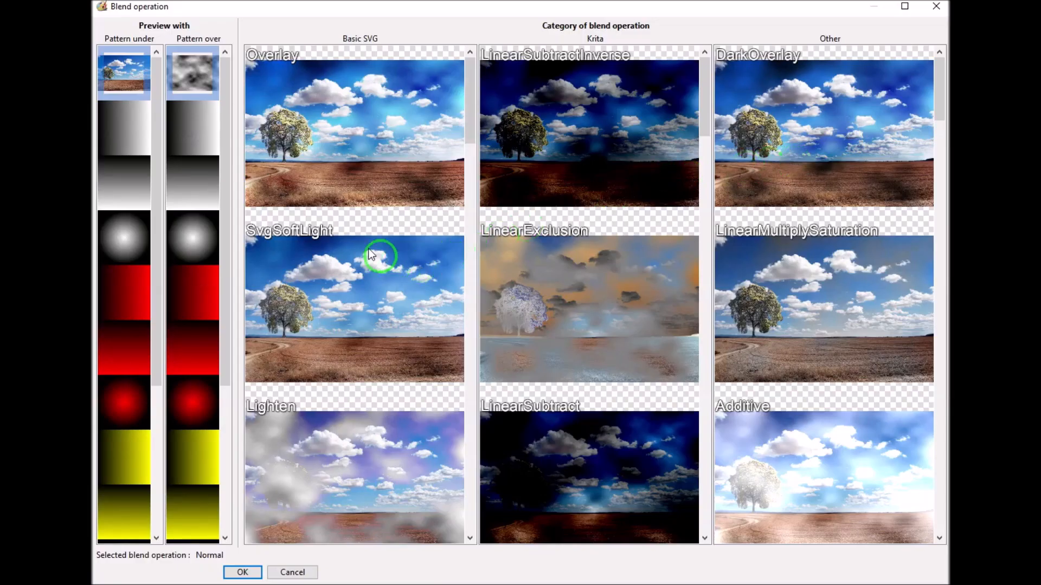
{"action": "double_click", "coordinate": [353, 174]}
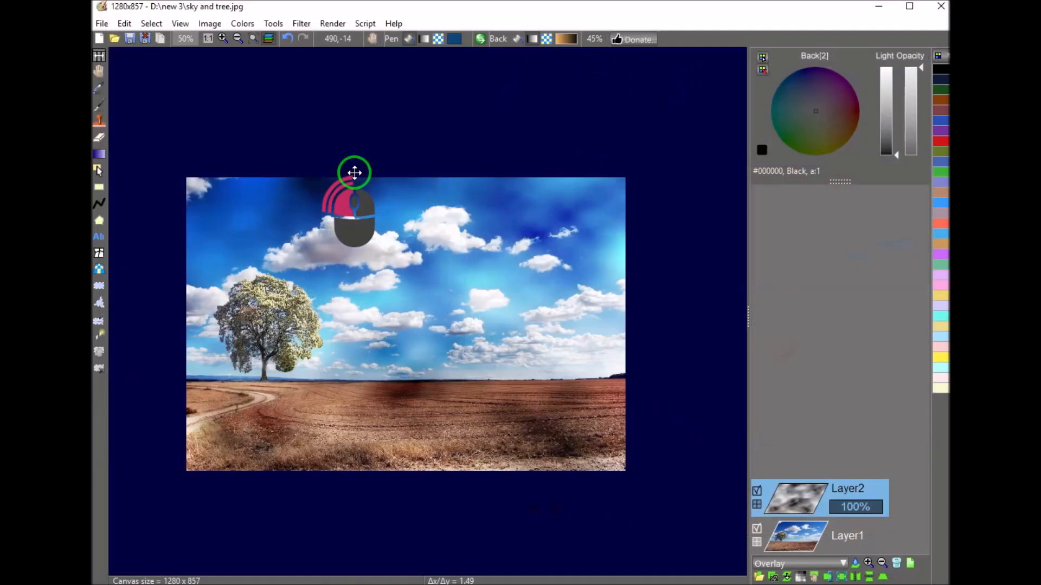
Distort the Perlin noise layer by moving its two upper corners down to the horizon so it covers only the field
{"action": "left_click", "coordinate": [882, 578]}
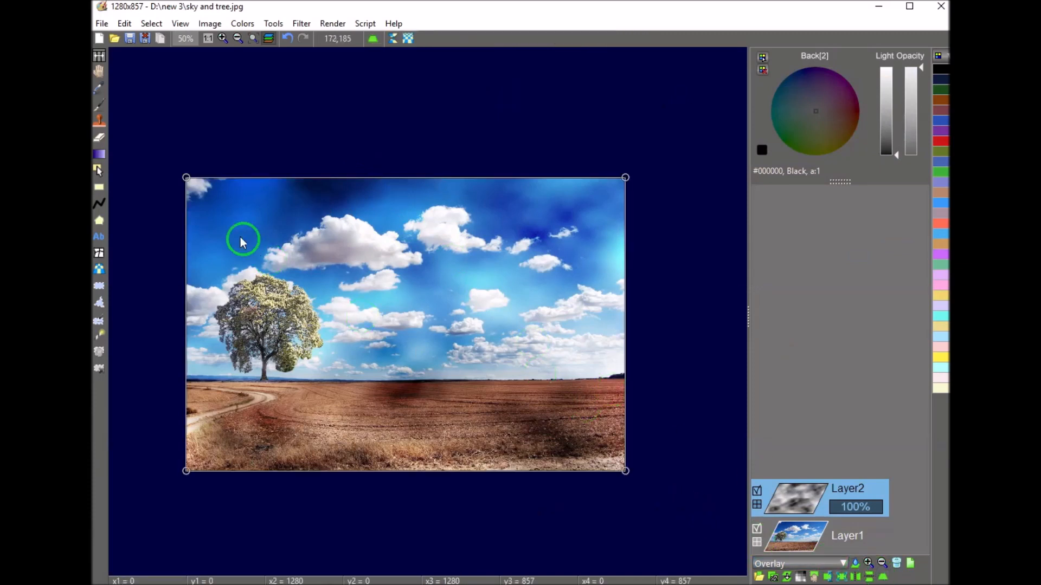
{"action": "left_click_drag", "start_coordinate": [186, 178], "coordinate": [186, 379]}
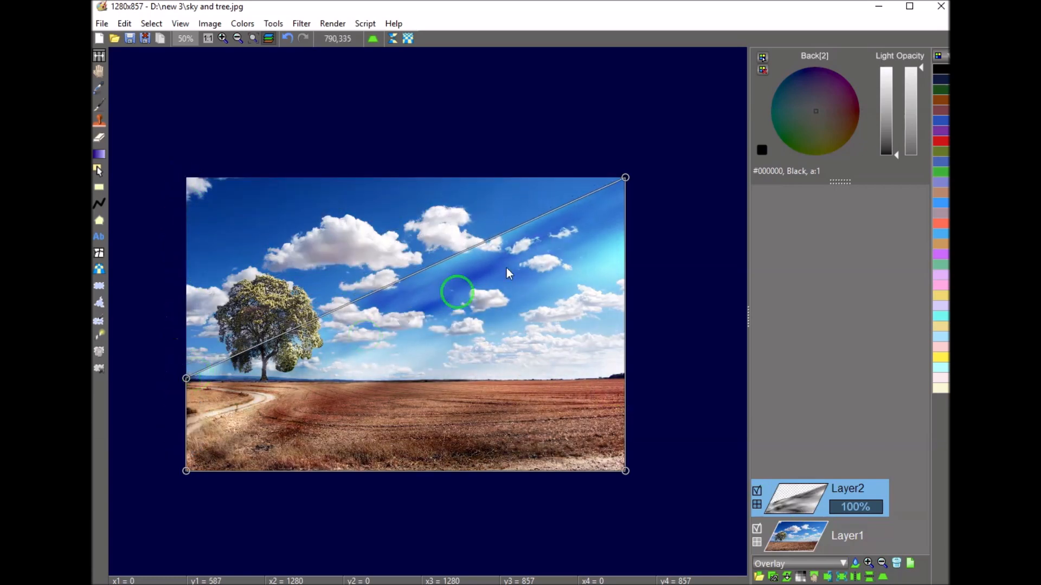
{"action": "left_click_drag", "start_coordinate": [627, 183], "coordinate": [624, 381]}
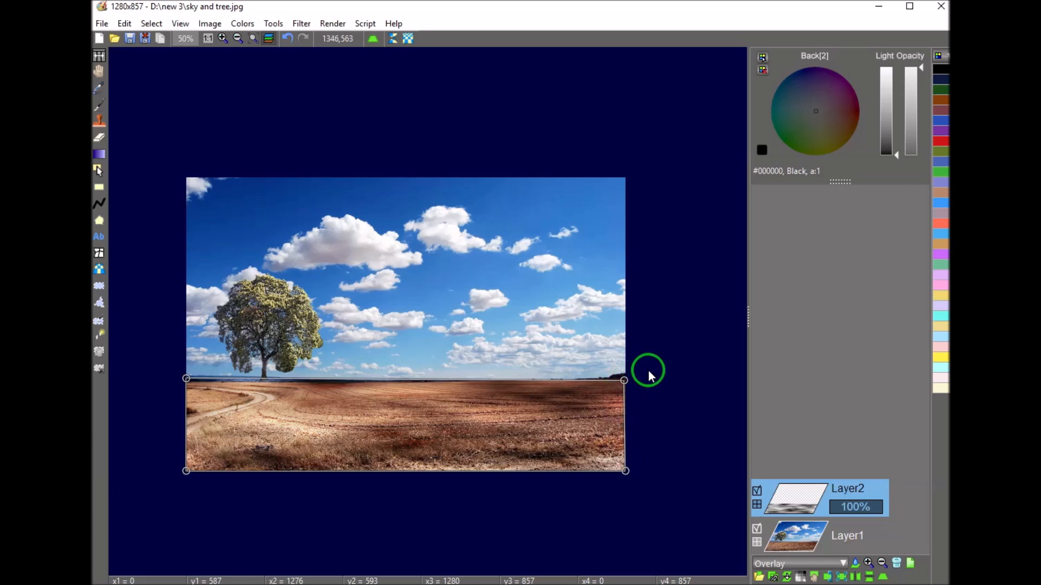
{"action": "key", "text": "Return"}
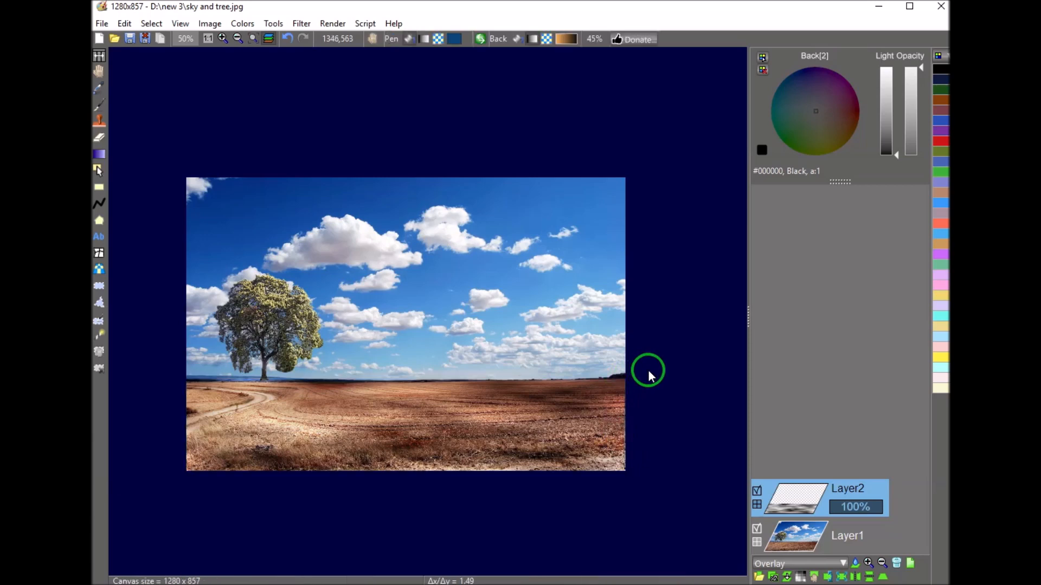
Delete the Perlin noise layer and add the Cherry_Stella image as a new layer above the sky and tree photo
{"action": "left_click", "coordinate": [898, 576]}
{"action": "left_click", "coordinate": [897, 565]}
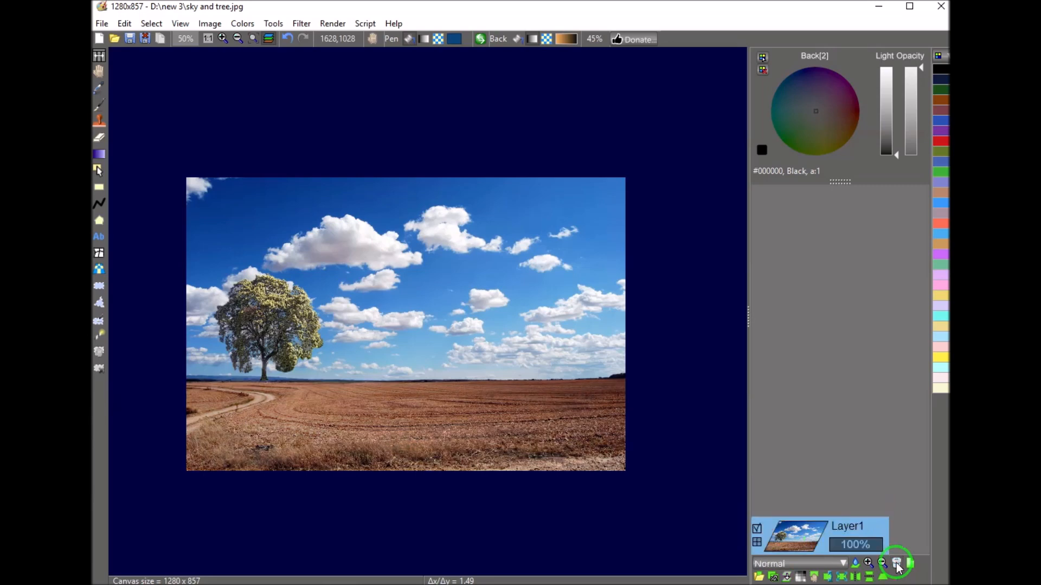
{"action": "left_click", "coordinate": [101, 23]}
{"action": "left_click", "coordinate": [120, 76]}
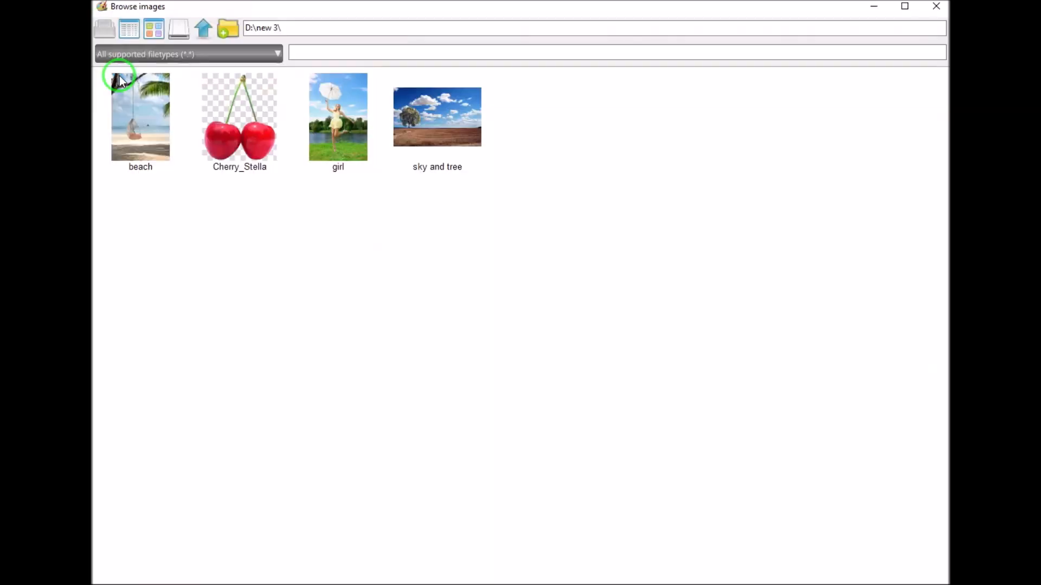
{"action": "double_click", "coordinate": [235, 152]}
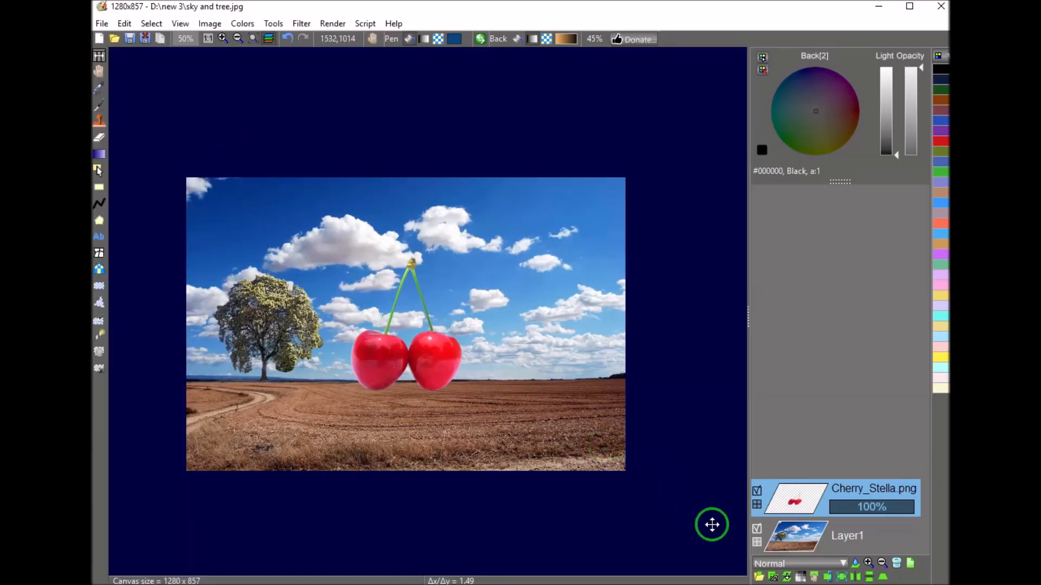
Duplicate the cherry layer and hide the upper copy
{"action": "left_click", "coordinate": [773, 577]}
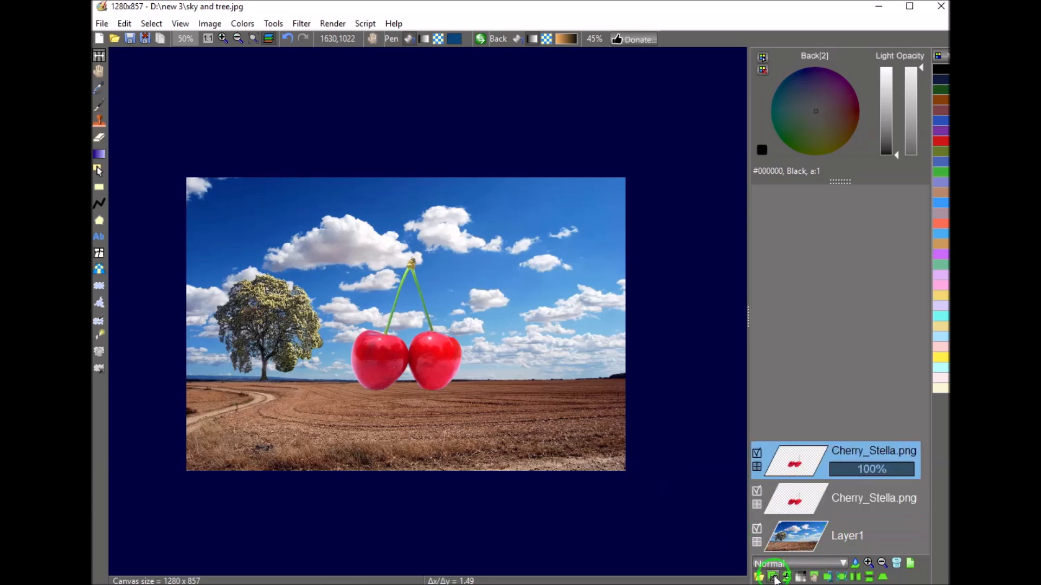
{"action": "left_click", "coordinate": [757, 455]}
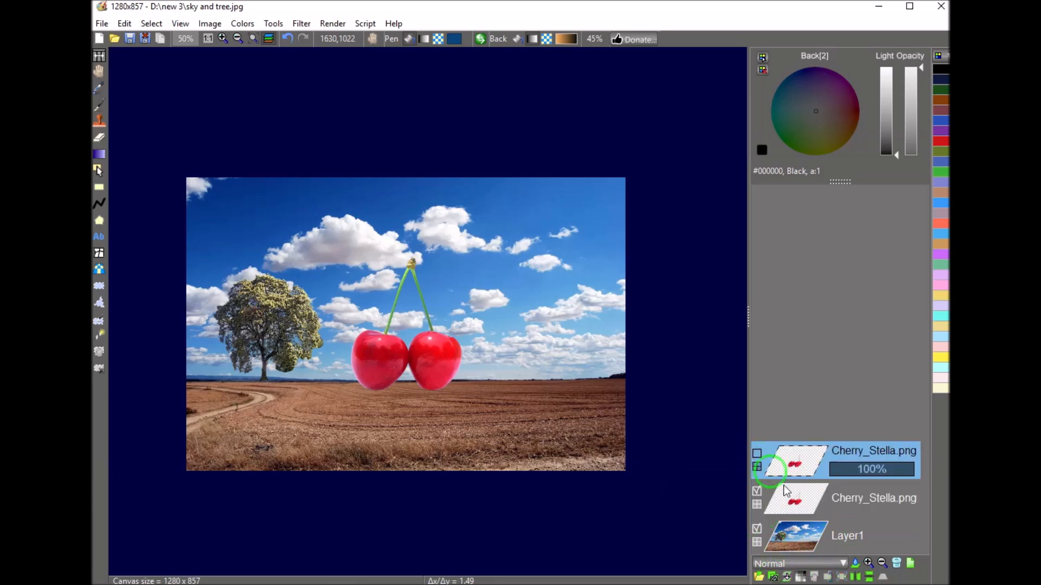
Blend the lower cherry layer over the sky and tree photo using the Glow blend operation
{"action": "left_click", "coordinate": [796, 504]}
{"action": "left_click", "coordinate": [854, 562]}
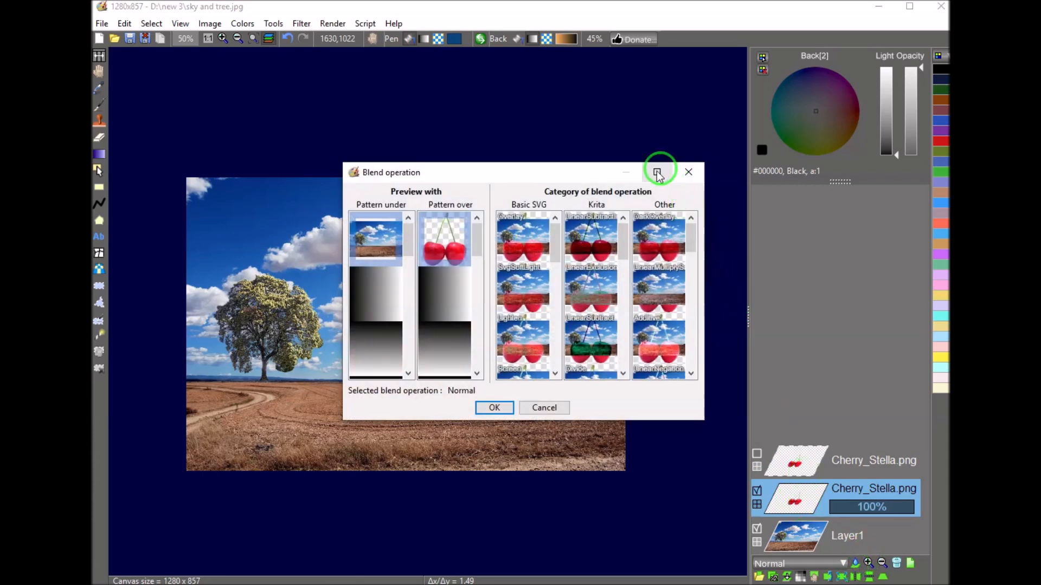
{"action": "left_click", "coordinate": [648, 173]}
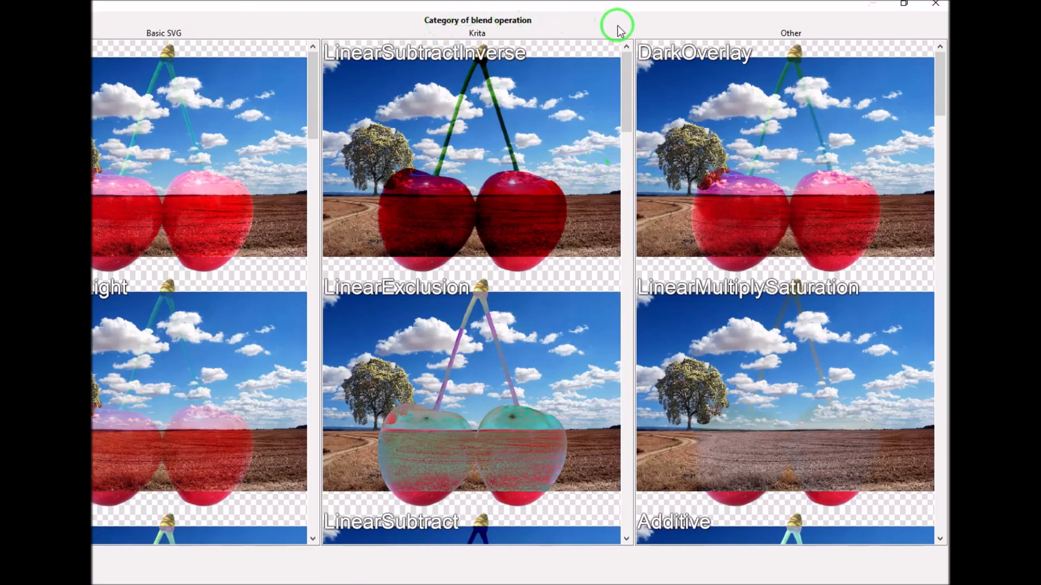
{"action": "left_click", "coordinate": [660, 30]}
{"action": "left_click_drag", "start_coordinate": [665, 7], "coordinate": [938, 76]}
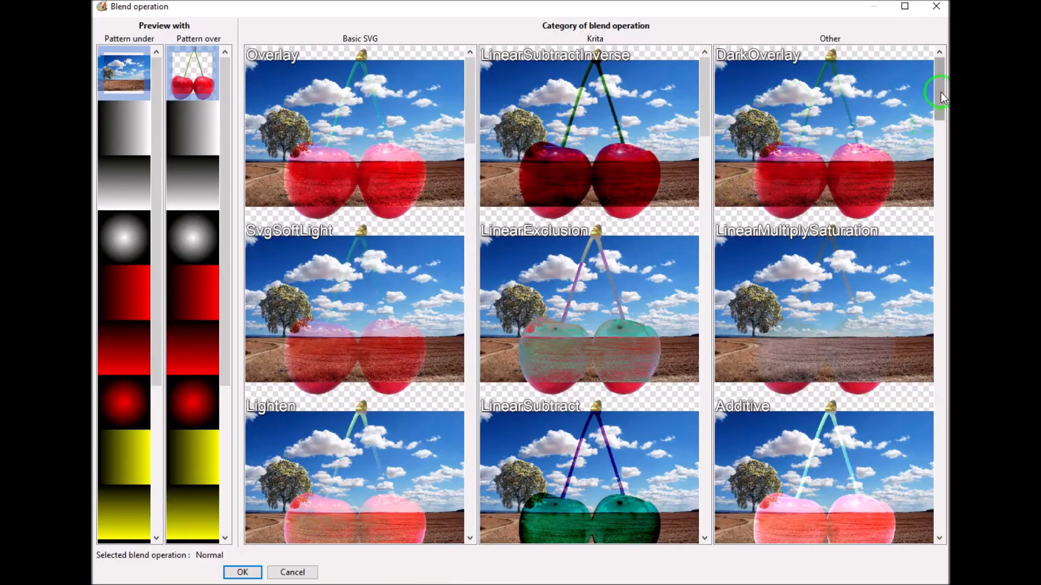
{"action": "left_click_drag", "start_coordinate": [941, 98], "coordinate": [941, 334]}
{"action": "double_click", "coordinate": [839, 314]}
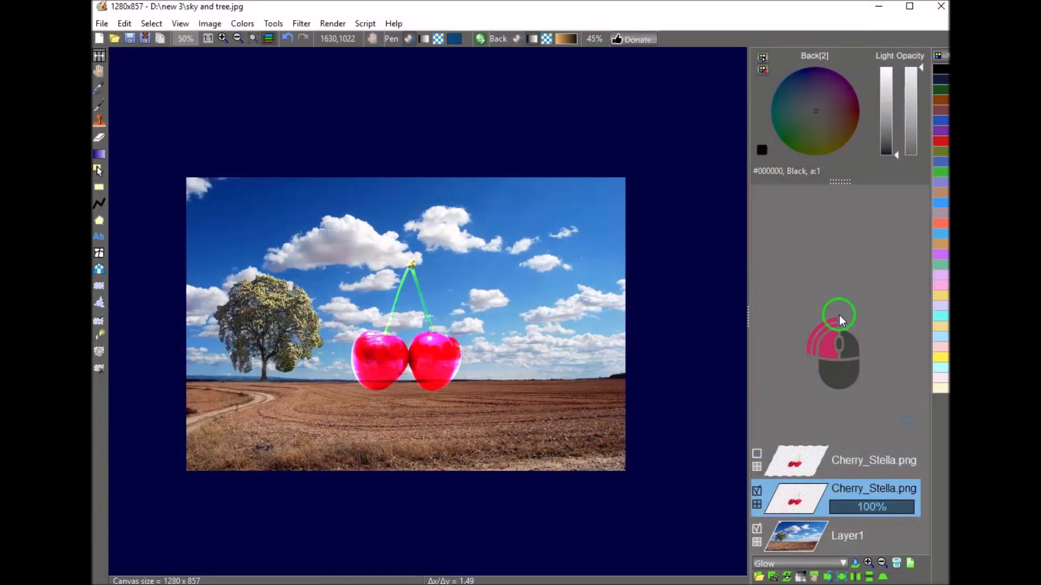
Apply a Fast blur with a radius of 20.0 to the lower cherry layer
{"action": "left_click", "coordinate": [300, 24]}
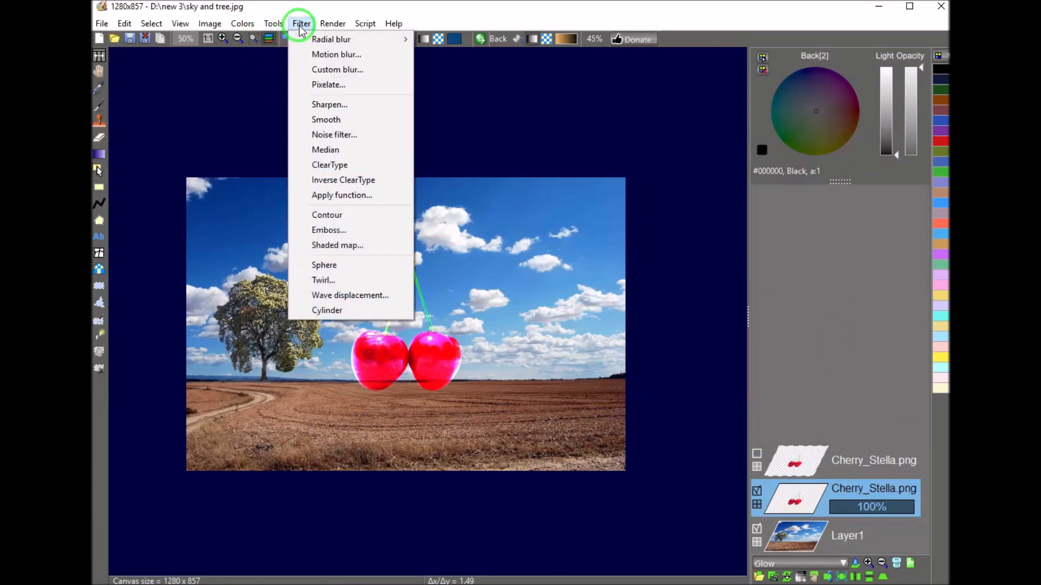
{"action": "mouse_move", "coordinate": [314, 39]}
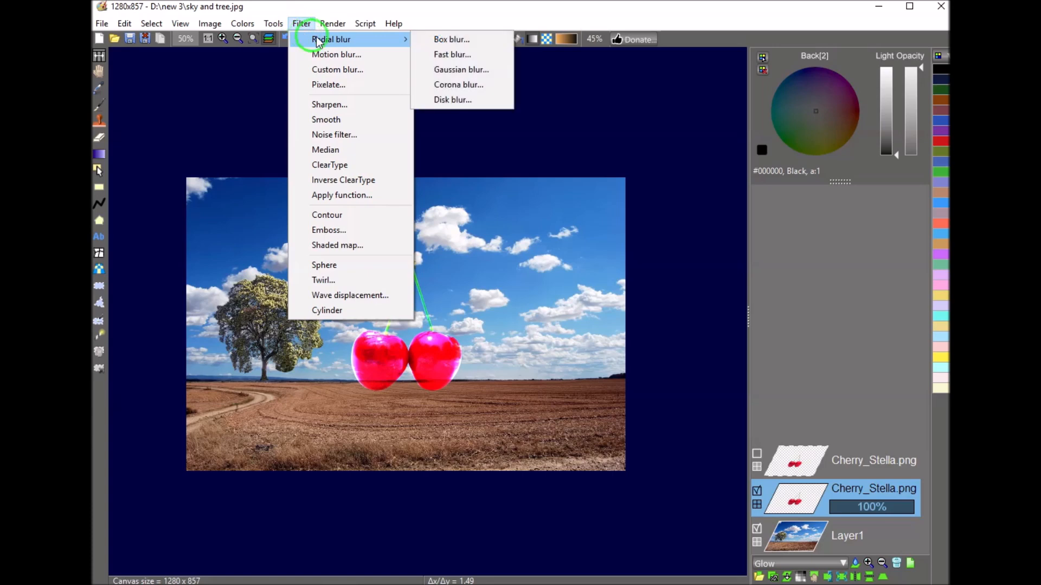
{"action": "left_click", "coordinate": [450, 55]}
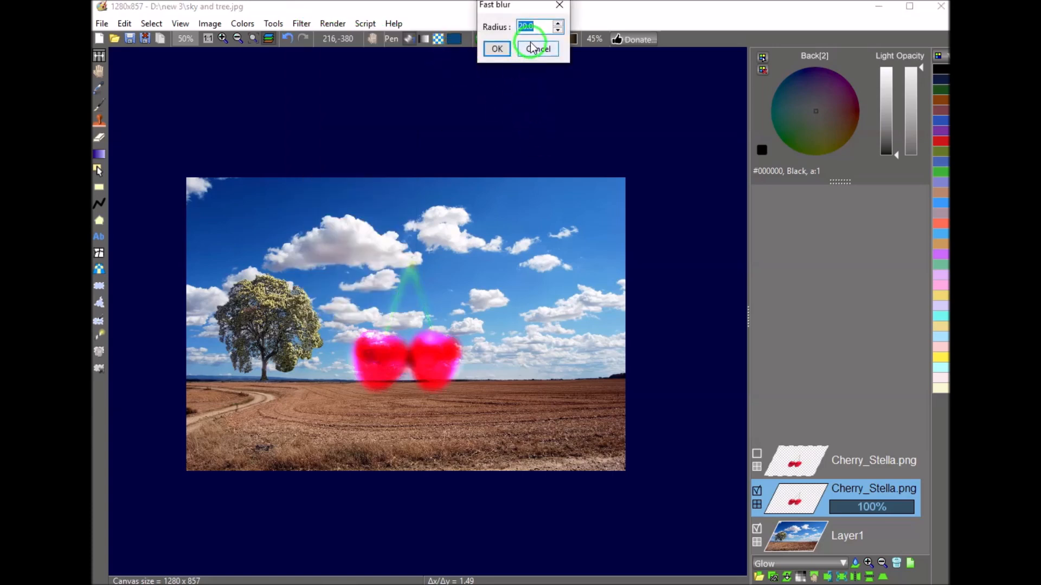
{"action": "left_click", "coordinate": [496, 51]}
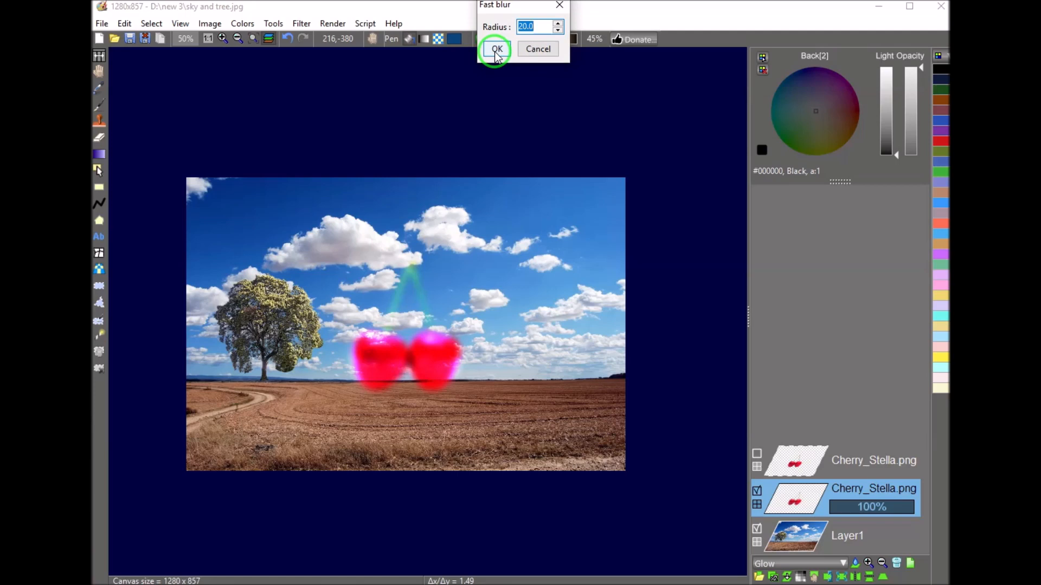
Show the upper cherry layer again and reduce its opacity to 53%
{"action": "left_click", "coordinate": [757, 455]}
{"action": "left_click", "coordinate": [796, 471]}
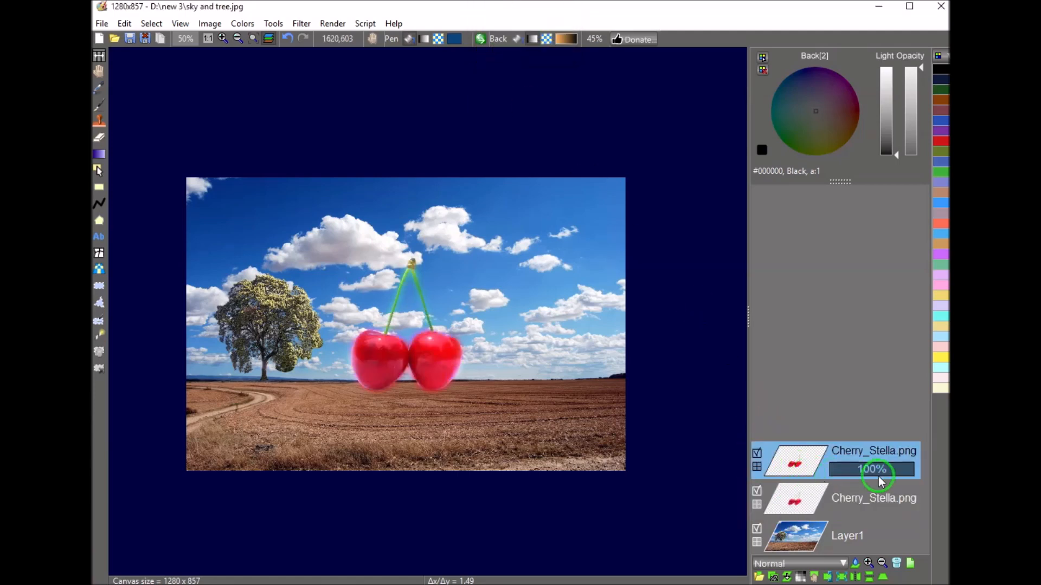
{"action": "left_click_drag", "start_coordinate": [907, 474], "coordinate": [875, 475]}
{"action": "scroll", "coordinate": [364, 387], "scroll_direction": "up", "scroll_amount": 2}
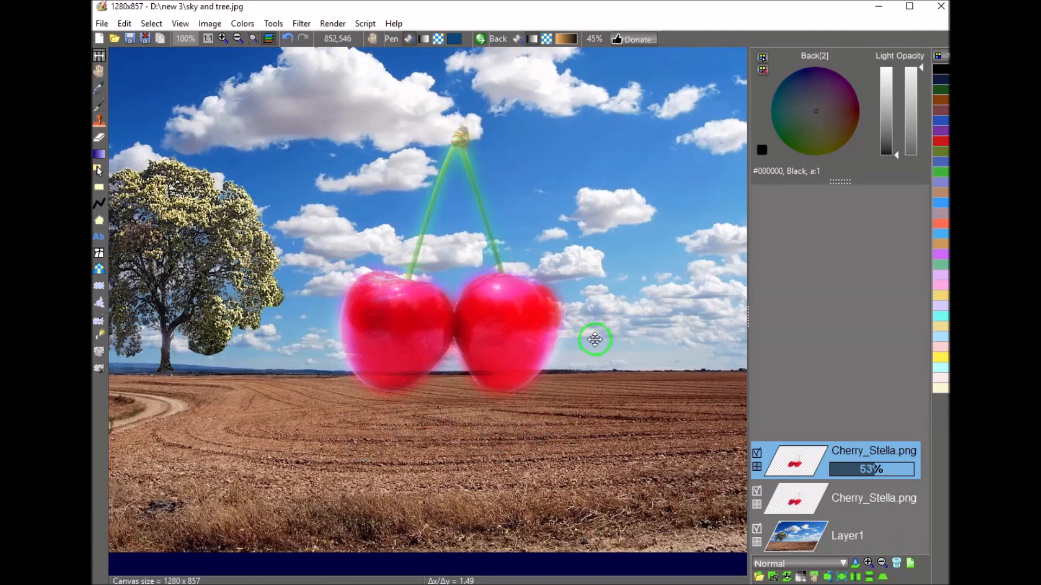
{"action": "scroll", "coordinate": [594, 339], "scroll_direction": "down", "scroll_amount": 1}
{"action": "left_click_drag", "start_coordinate": [595, 340], "coordinate": [516, 353]}
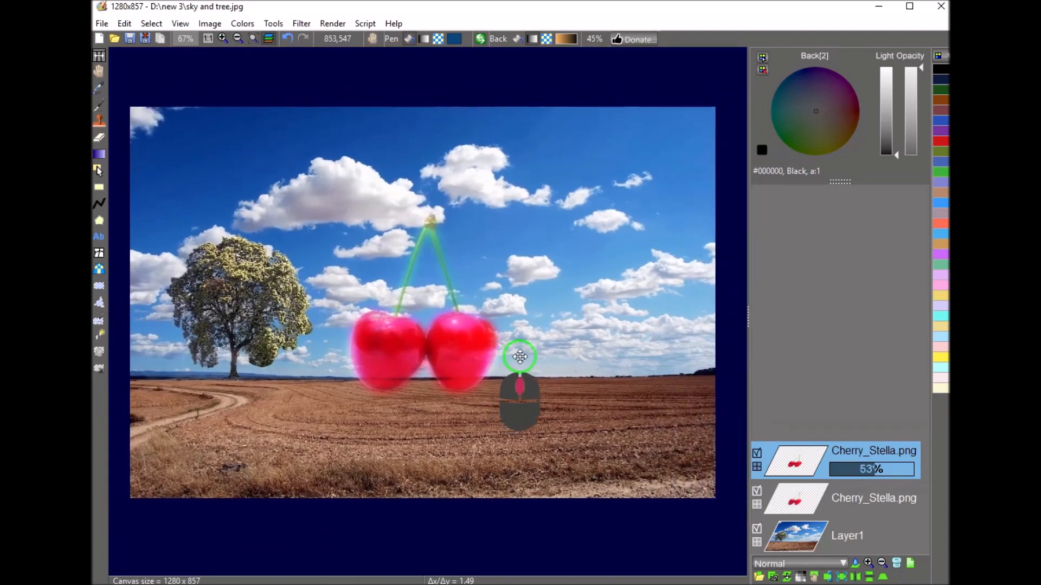
Delete both cherry layers and render Perlin noise over the remaining sky and tree layer
{"action": "left_click", "coordinate": [897, 566]}
{"action": "left_click", "coordinate": [896, 565]}
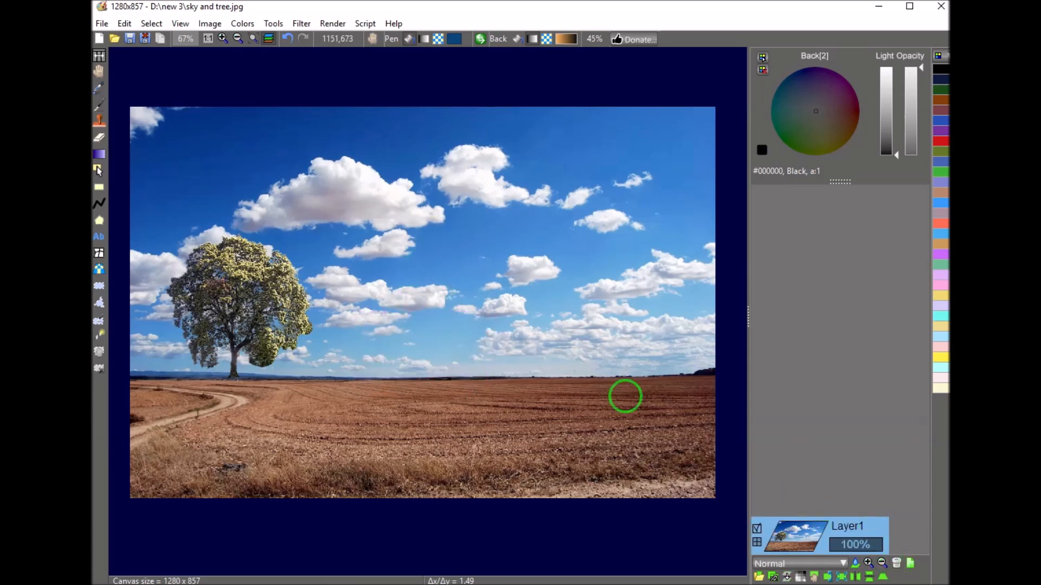
{"action": "left_click", "coordinate": [302, 24]}
{"action": "mouse_move", "coordinate": [332, 22]}
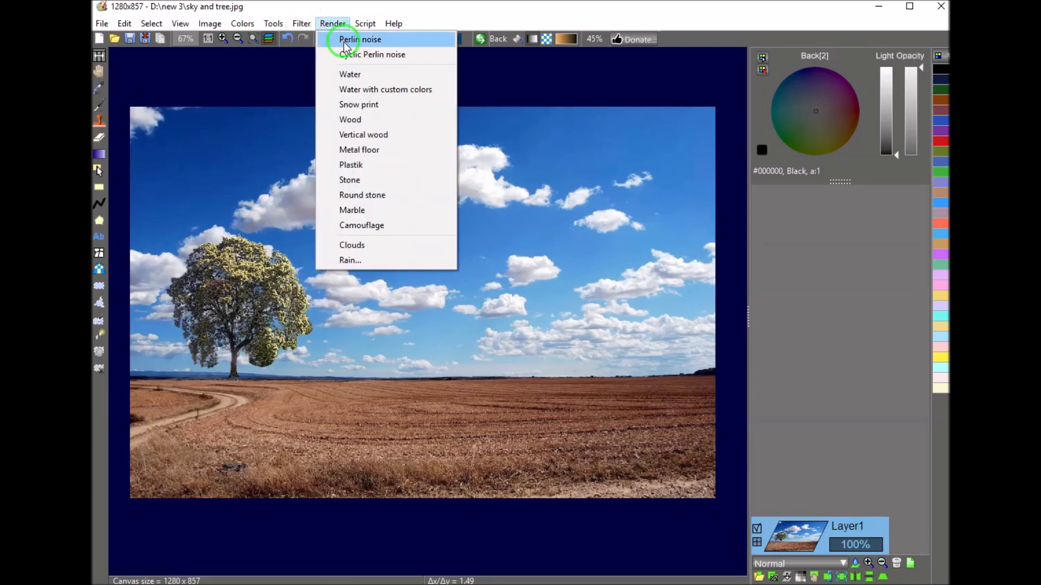
{"action": "left_click", "coordinate": [344, 43]}
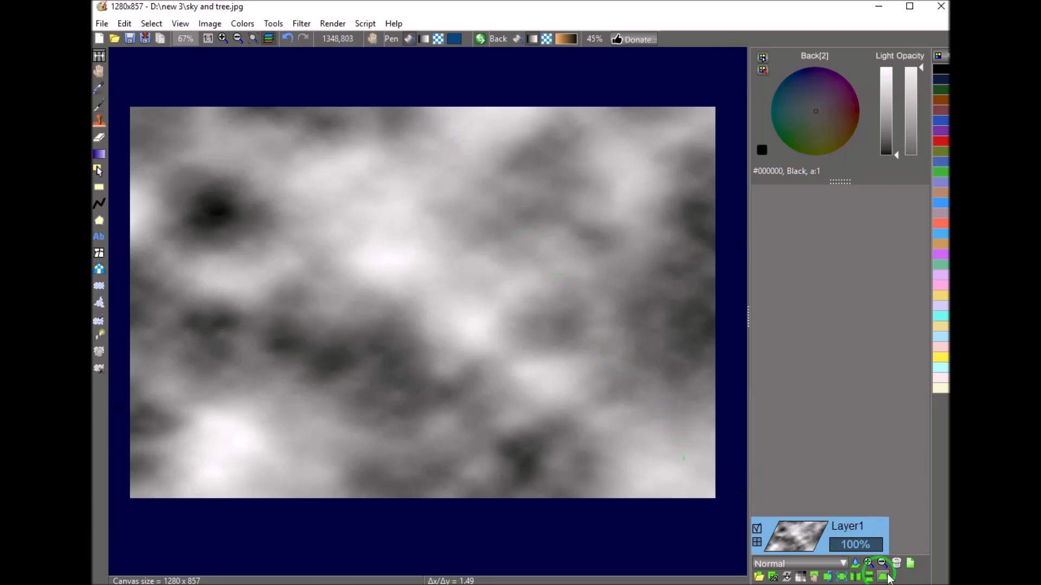
Add a new layer above the noise and render a second Perlin noise on it
{"action": "left_click", "coordinate": [910, 563]}
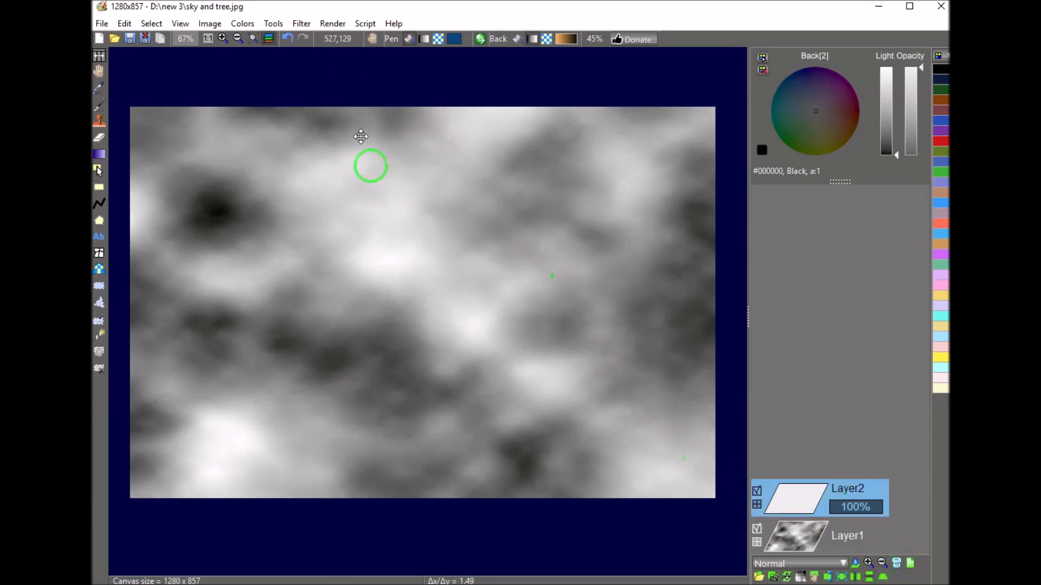
{"action": "left_click", "coordinate": [302, 23]}
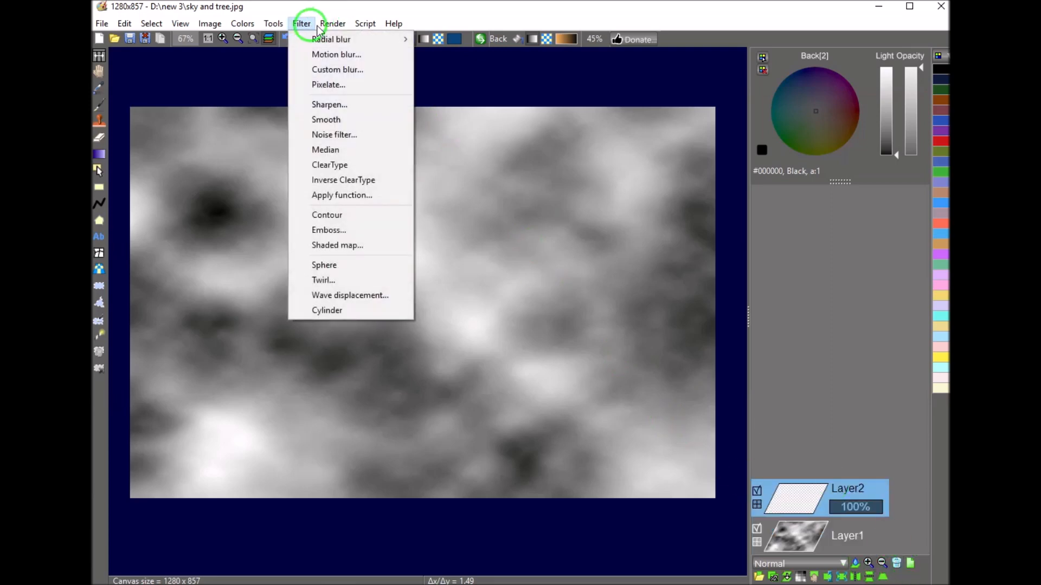
{"action": "mouse_move", "coordinate": [333, 24]}
{"action": "left_click", "coordinate": [341, 40]}
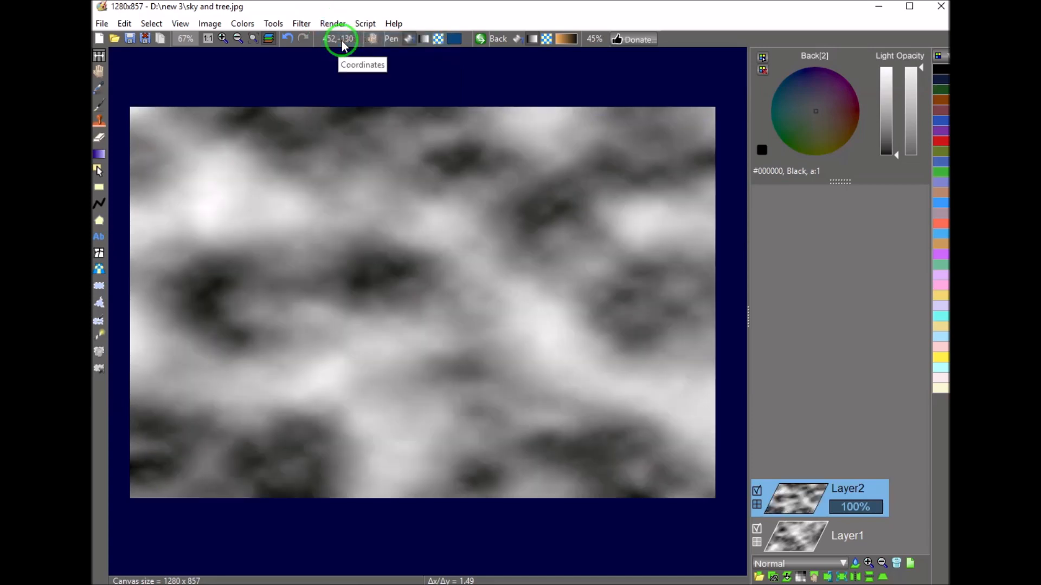
Blend the upper Perlin noise layer over the lower one using the LinearNegation blend operation
{"action": "left_click", "coordinate": [855, 565]}
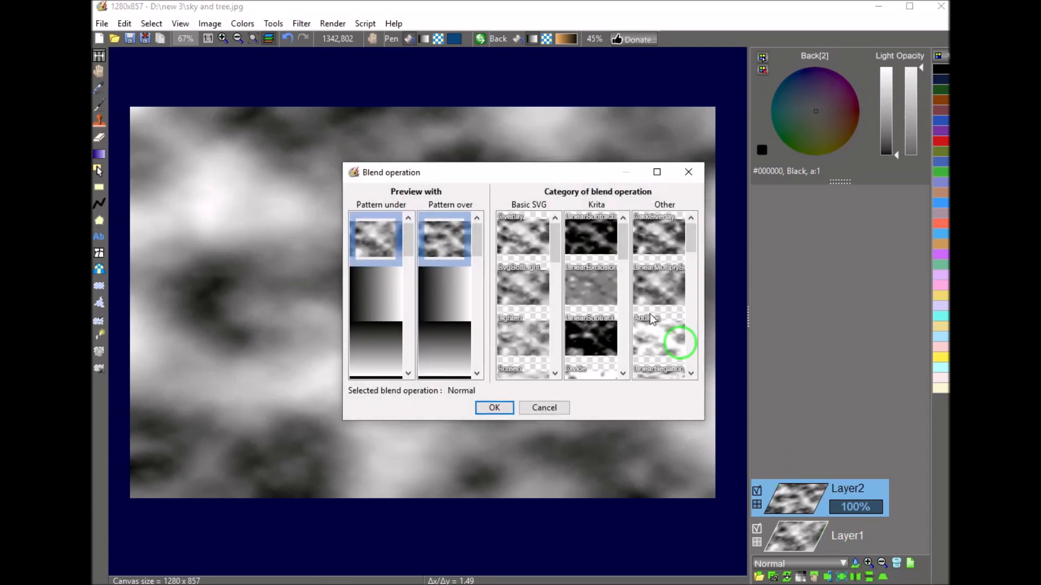
{"action": "left_click_drag", "start_coordinate": [575, 174], "coordinate": [960, 179]}
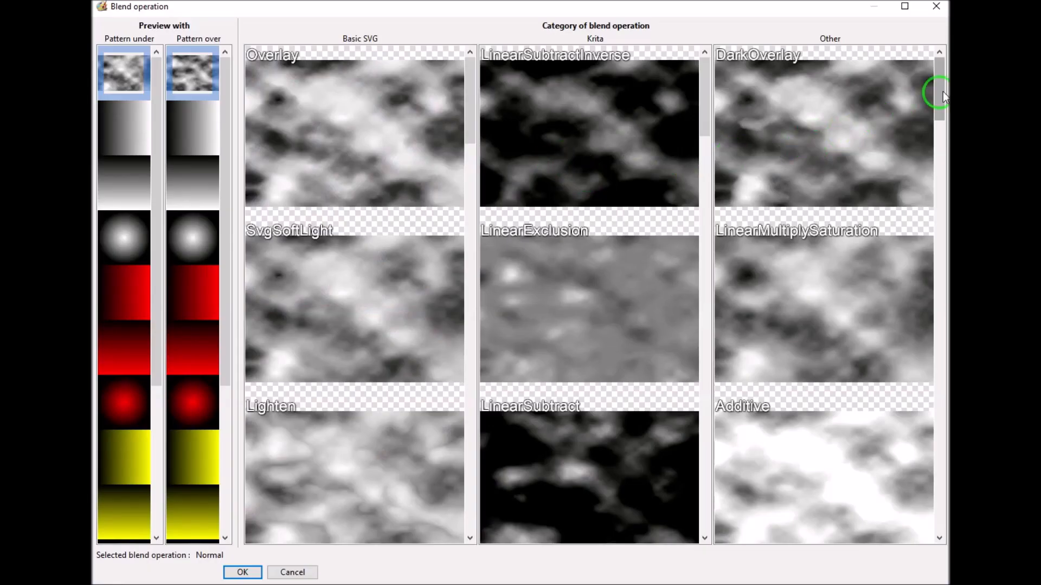
{"action": "left_click_drag", "start_coordinate": [944, 97], "coordinate": [946, 180]}
{"action": "double_click", "coordinate": [850, 157]}
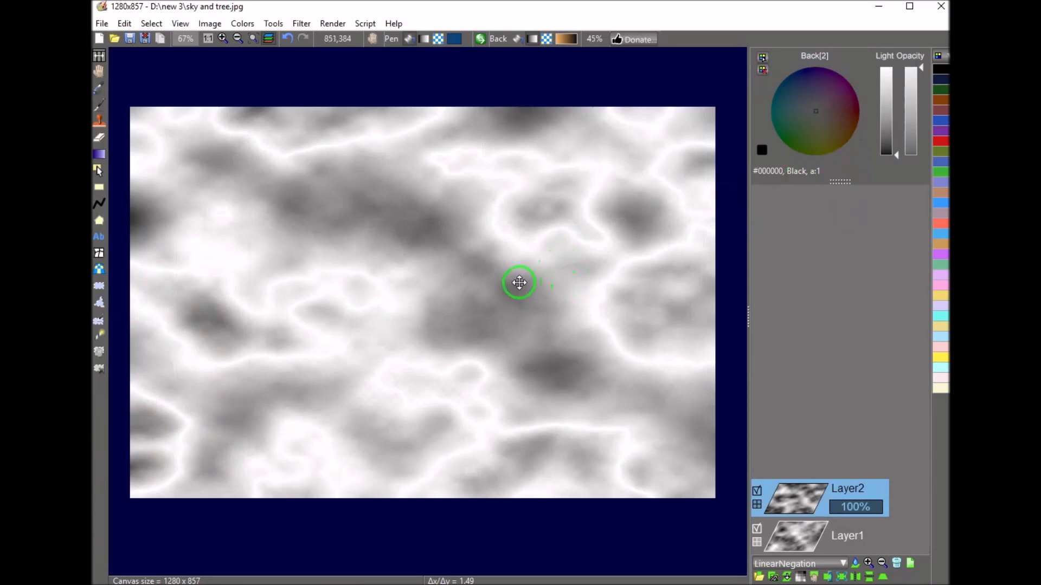
{"action": "scroll", "coordinate": [519, 283], "scroll_direction": "down", "scroll_amount": 1}
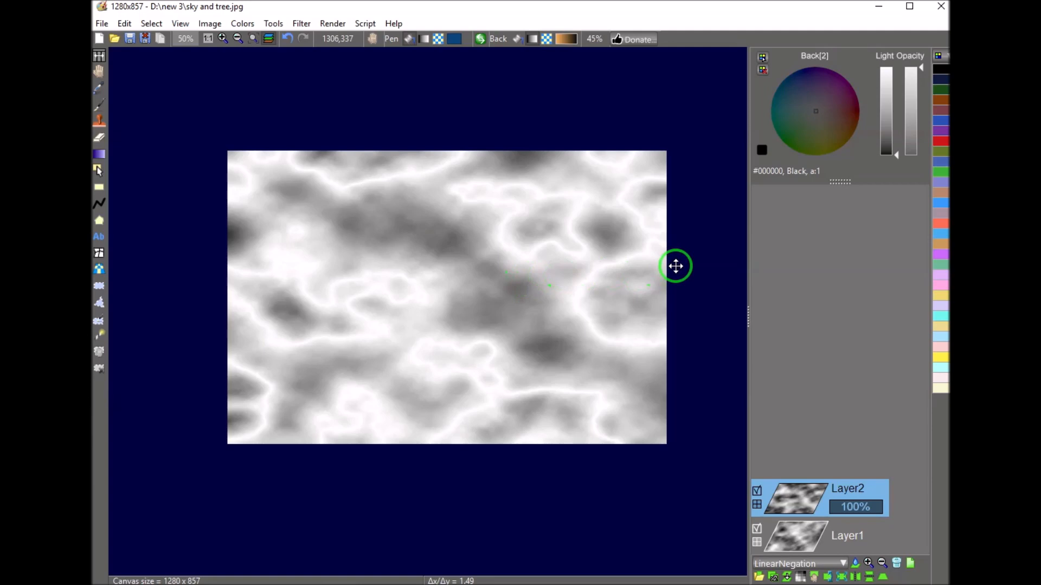
Open the image "girl.jpg", discarding the unsaved changes to the current image
{"action": "left_click", "coordinate": [102, 23]}
{"action": "left_click", "coordinate": [120, 59]}
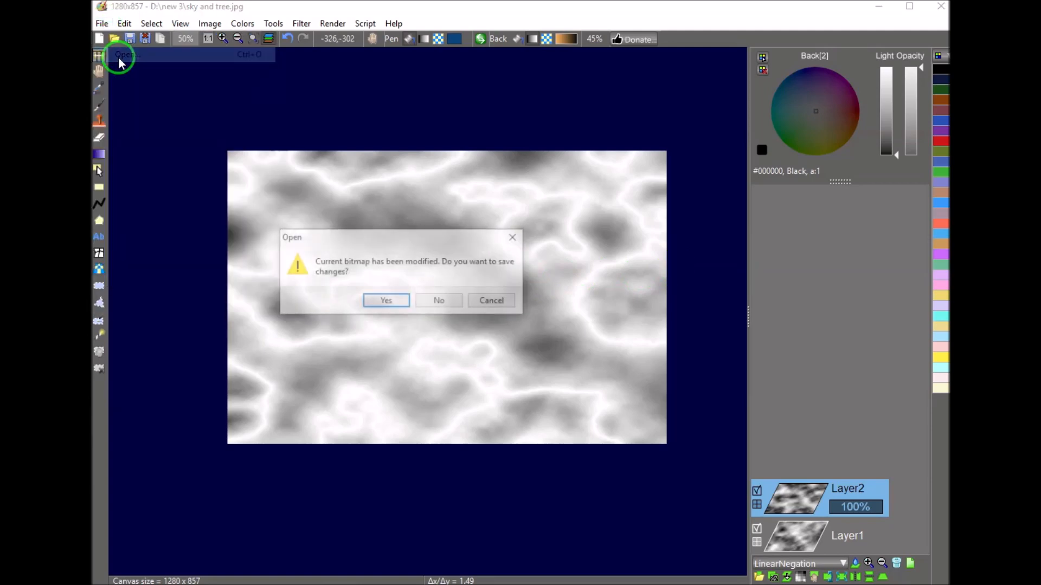
{"action": "left_click", "coordinate": [435, 301]}
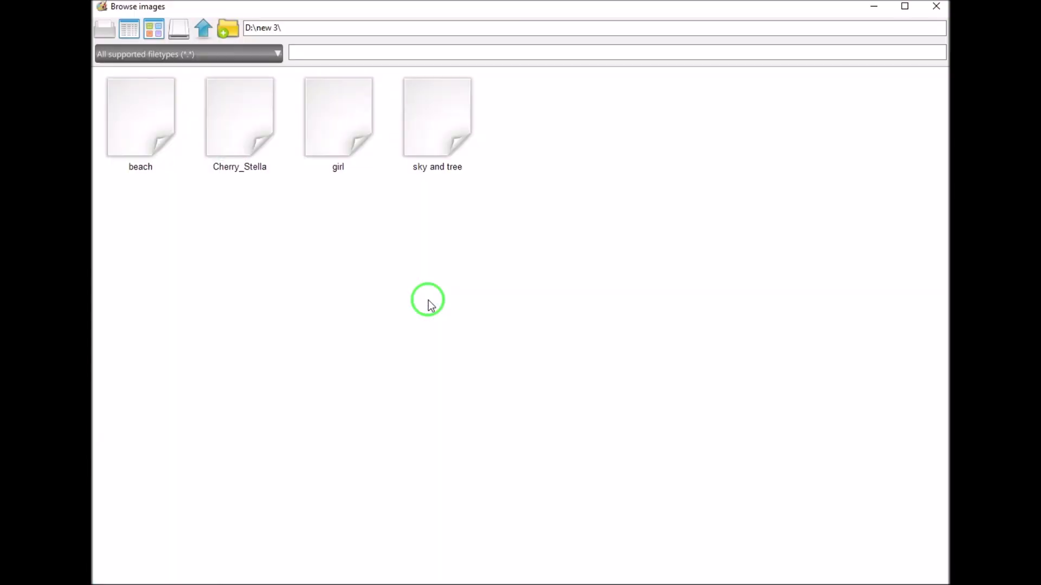
{"action": "double_click", "coordinate": [339, 153]}
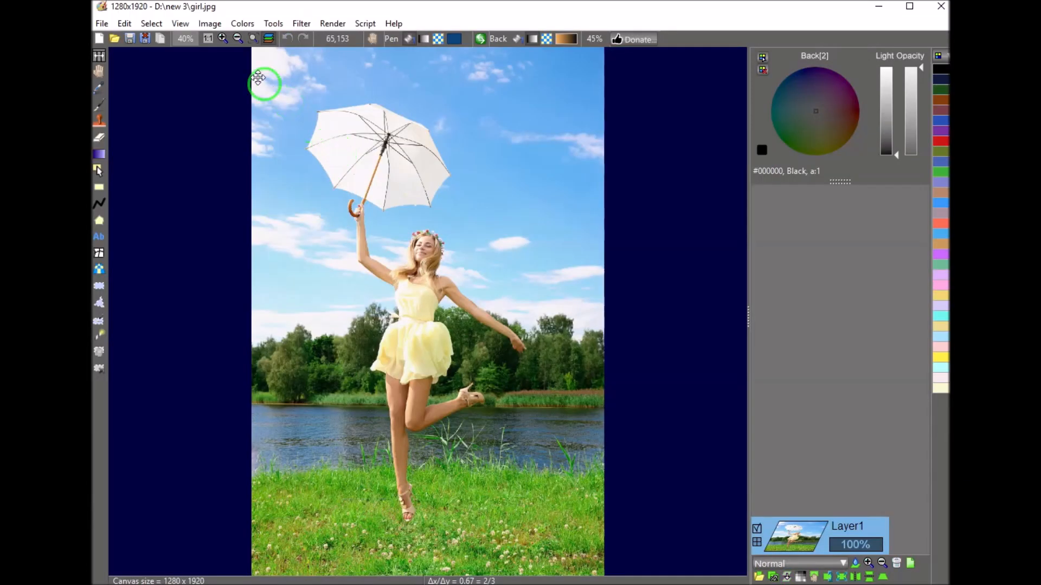
Darken the girl photo by lowering the white end of its Lightness curve to about 50%
{"action": "left_click", "coordinate": [242, 23]}
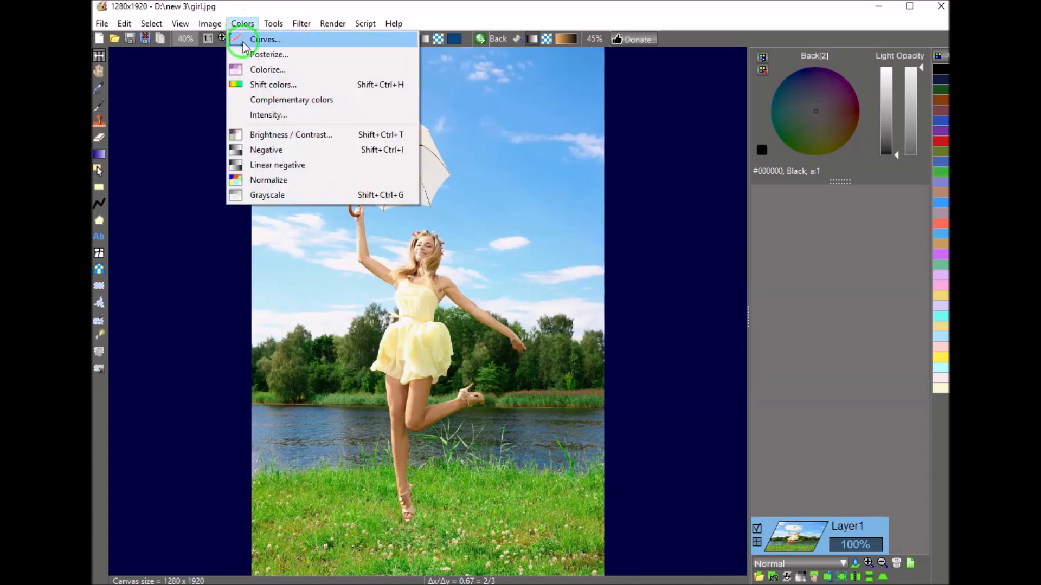
{"action": "left_click", "coordinate": [244, 44]}
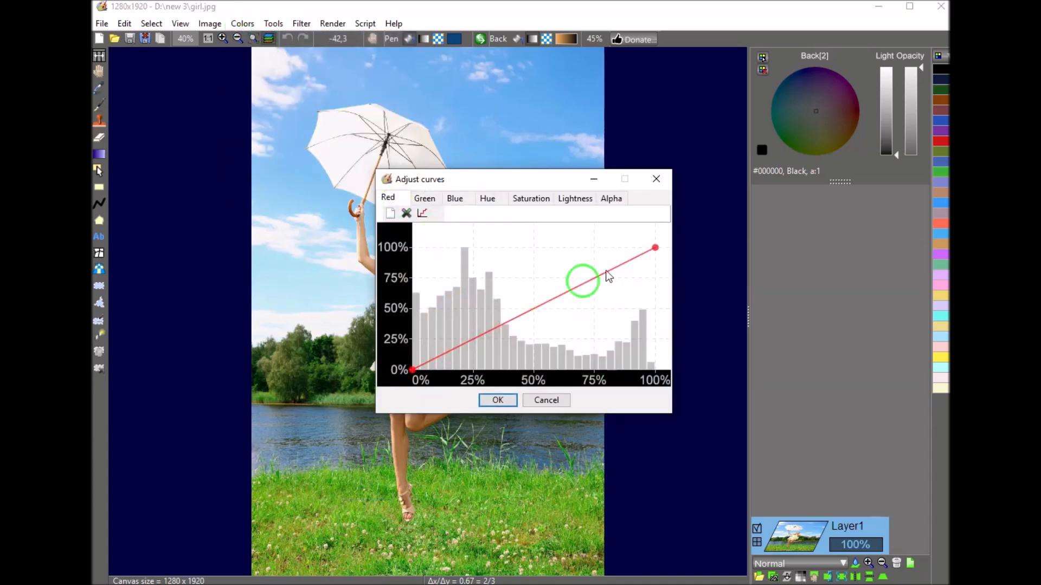
{"action": "mouse_move", "coordinate": [656, 250]}
{"action": "left_mouse_down"}
{"action": "mouse_move", "coordinate": [656, 279]}
{"action": "mouse_move", "coordinate": [655, 248]}
{"action": "left_mouse_up"}
{"action": "left_click", "coordinate": [580, 198]}
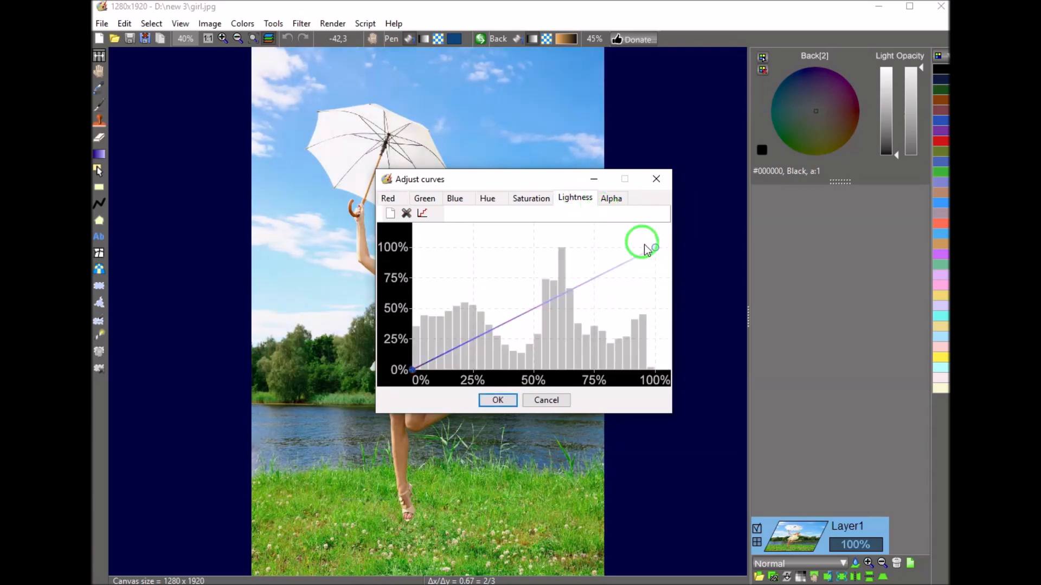
{"action": "left_click_drag", "start_coordinate": [575, 198], "coordinate": [785, 167]}
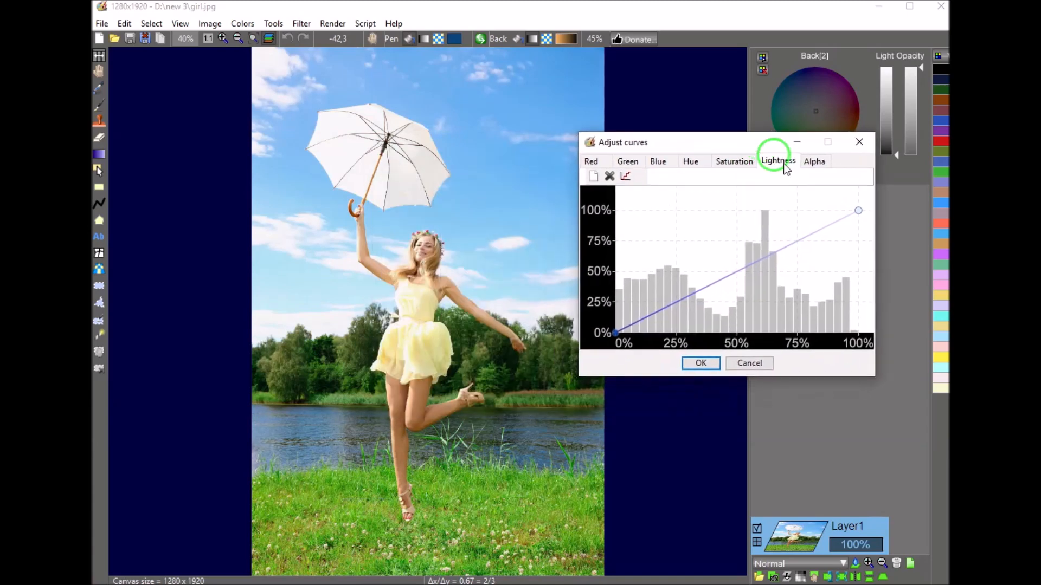
{"action": "left_click_drag", "start_coordinate": [859, 212], "coordinate": [861, 276]}
{"action": "left_click", "coordinate": [713, 367]}
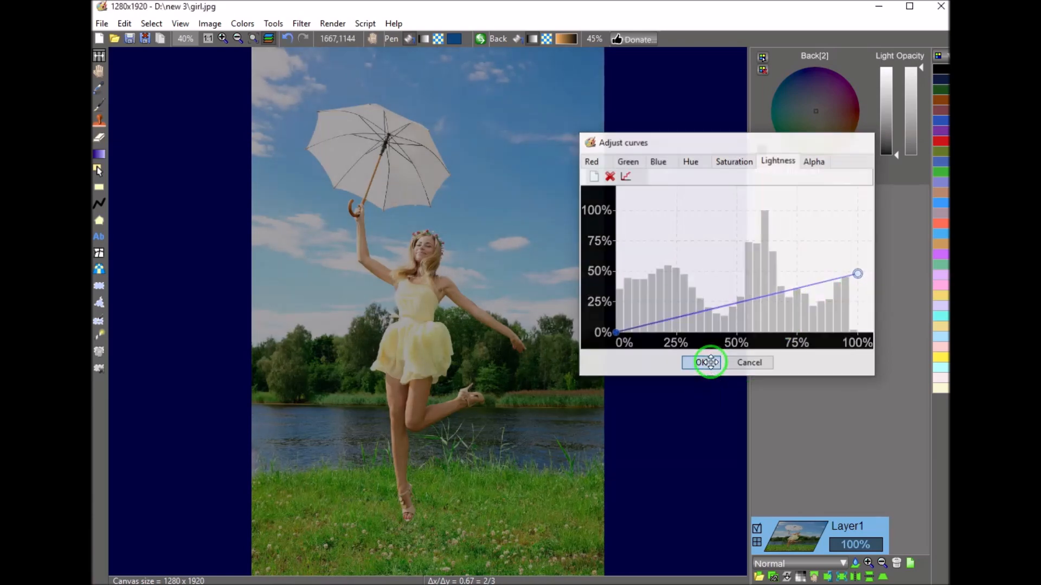
Add a new layer above the photo and flood-fill it with black (#000000)
{"action": "left_click", "coordinate": [910, 565]}
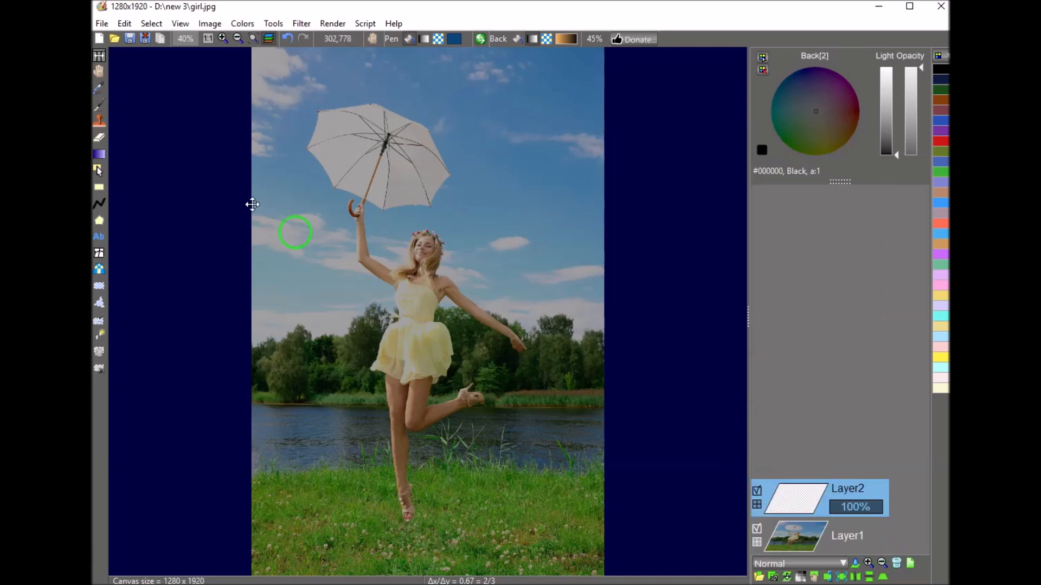
{"action": "left_click", "coordinate": [111, 152]}
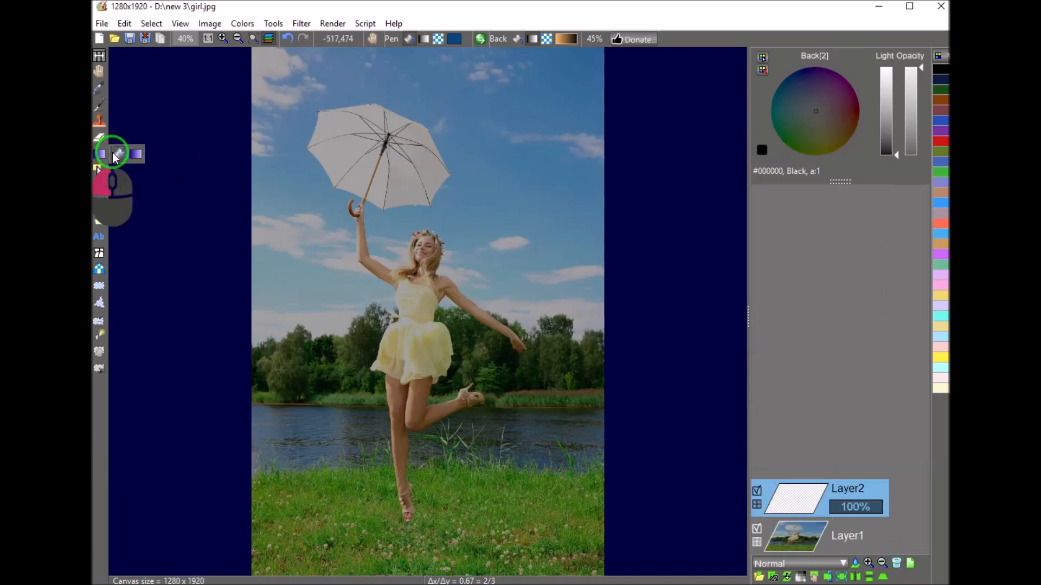
{"action": "left_click", "coordinate": [457, 38]}
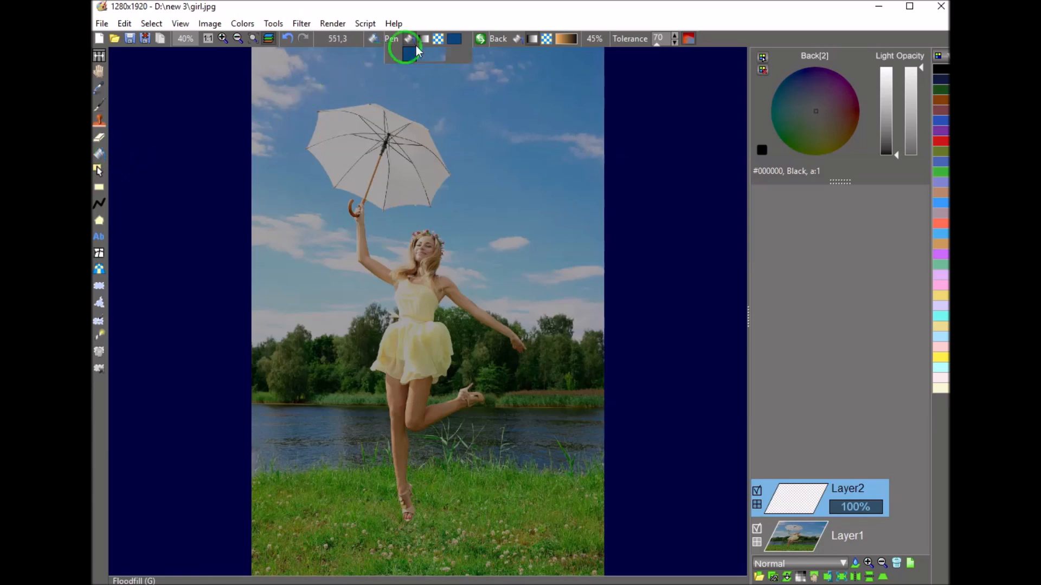
{"action": "left_click", "coordinate": [452, 36]}
{"action": "left_click_drag", "start_coordinate": [883, 109], "coordinate": [894, 165]}
{"action": "left_click", "coordinate": [429, 145]}
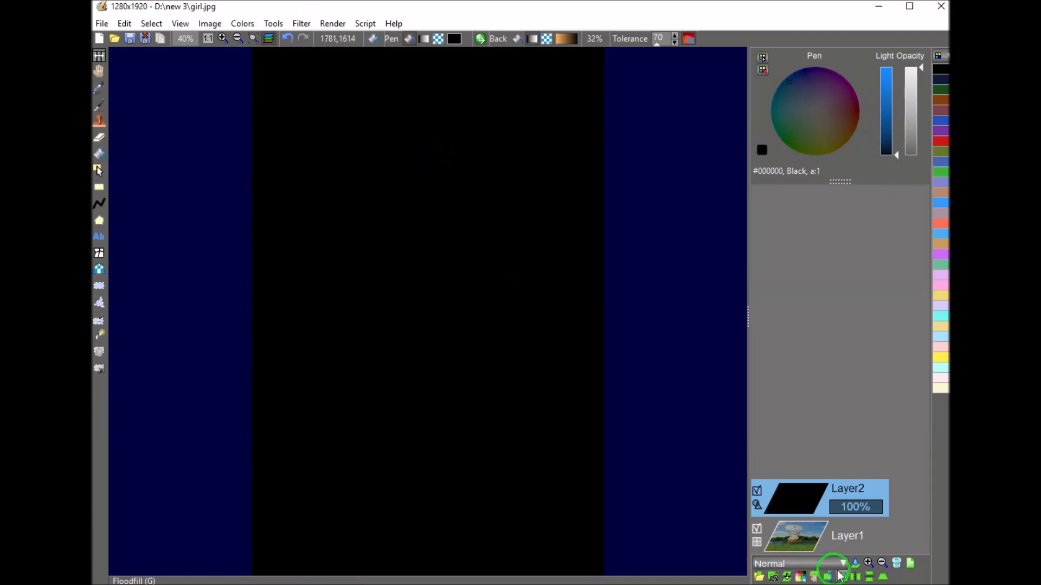
Blend the black layer over the photo using the ColorDodge blend operation
{"action": "left_click", "coordinate": [856, 563]}
{"action": "left_click", "coordinate": [592, 207]}
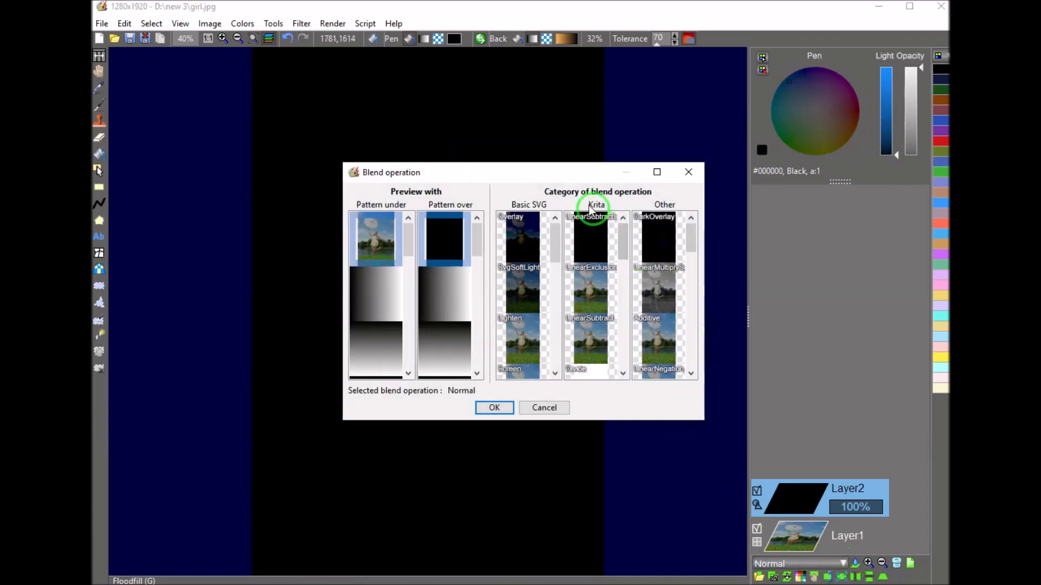
{"action": "left_click_drag", "start_coordinate": [545, 179], "coordinate": [953, 172]}
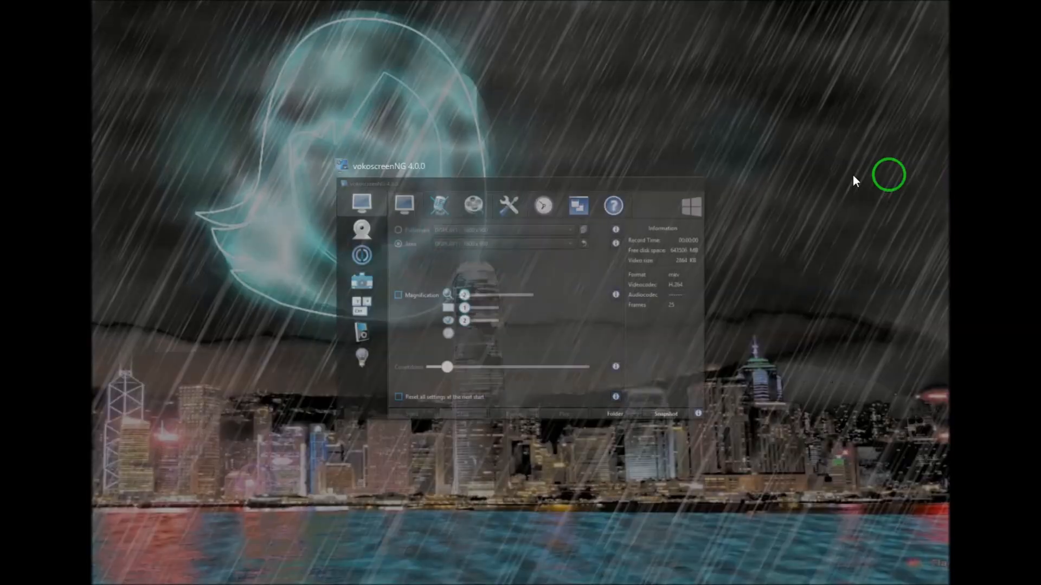
{"action": "left_click", "coordinate": [801, 175]}
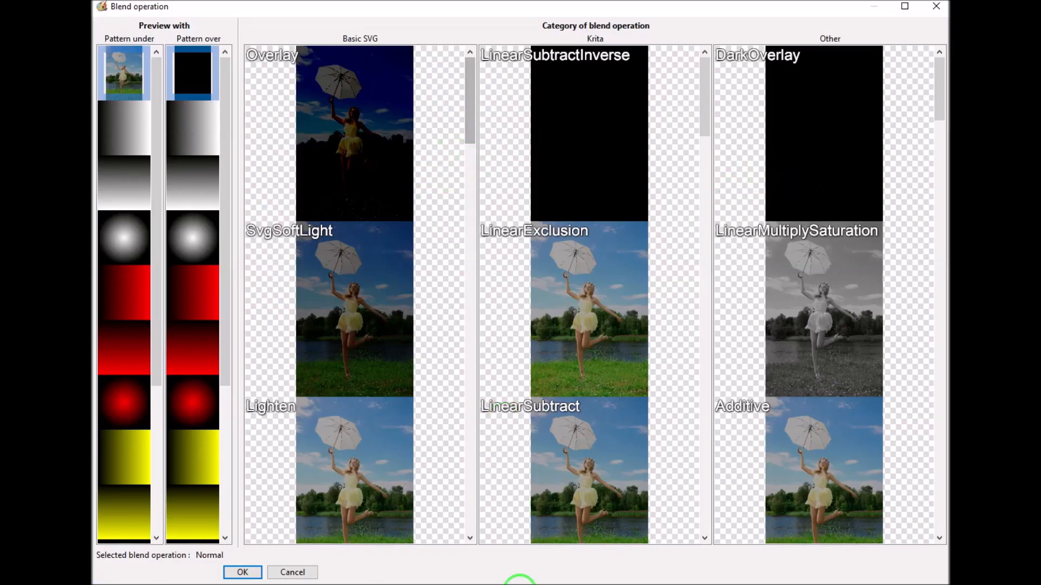
{"action": "left_click", "coordinate": [470, 538]}
{"action": "left_click", "coordinate": [470, 537]}
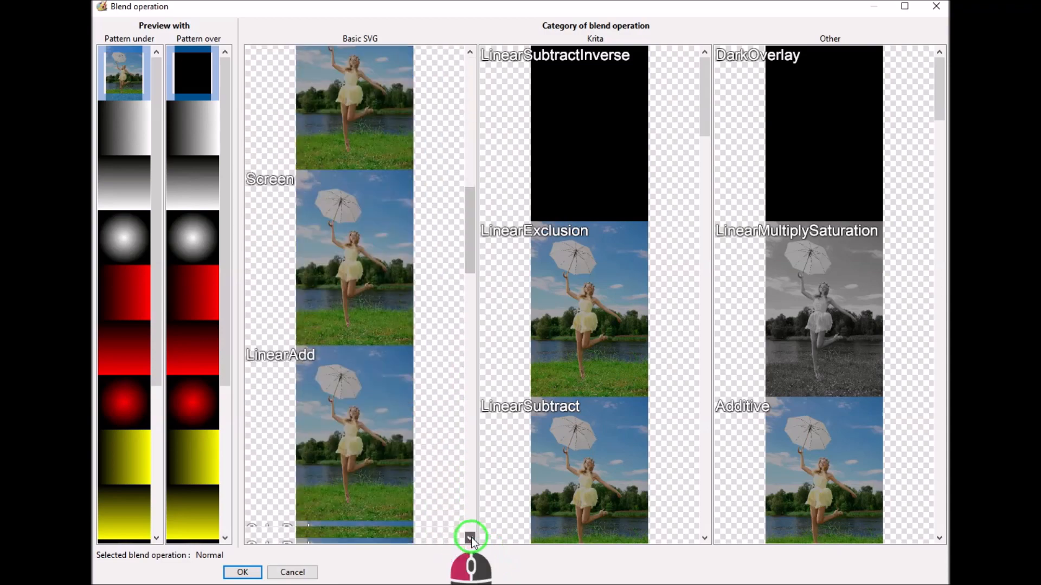
{"action": "double_click", "coordinate": [362, 345]}
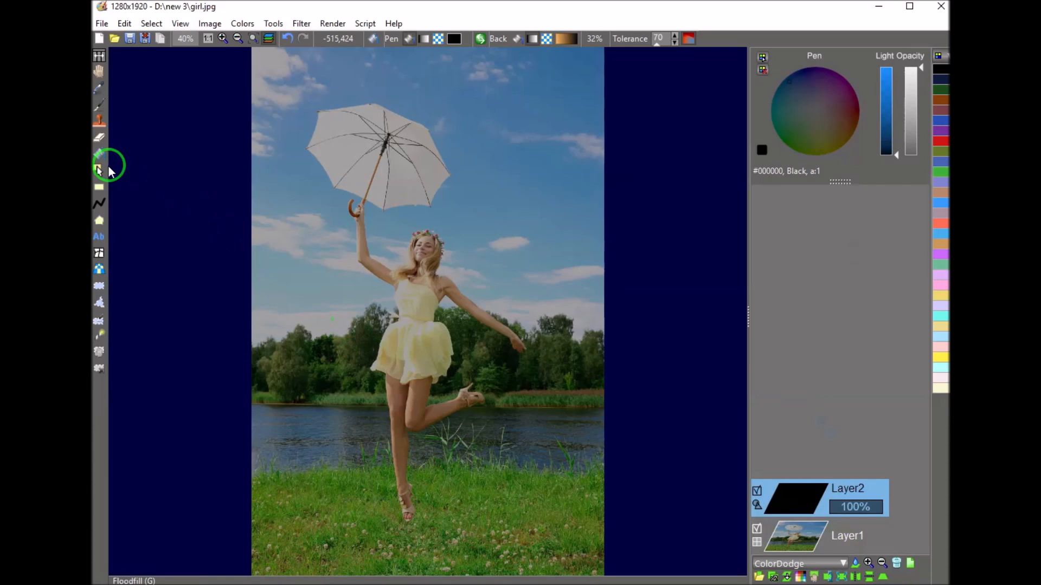
Switch to the Brush tool and set its width to 1251
{"action": "mouse_move", "coordinate": [98, 153]}
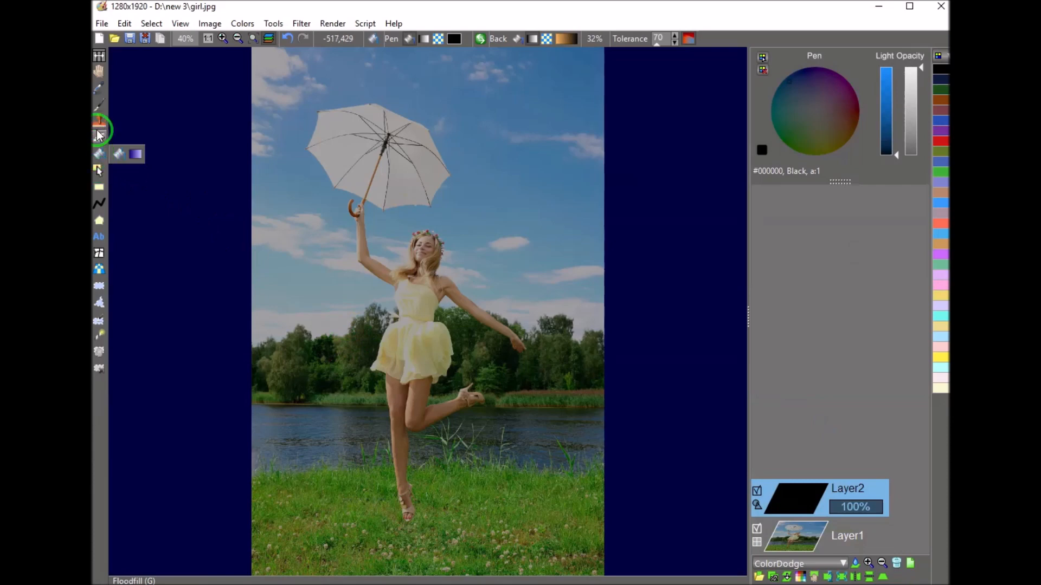
{"action": "left_click", "coordinate": [118, 122]}
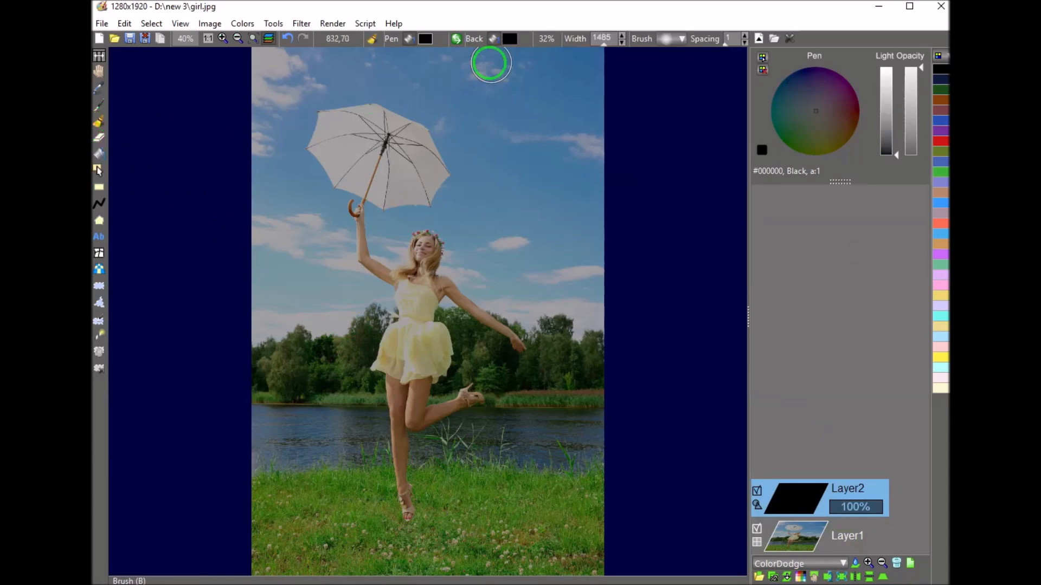
{"action": "left_click", "coordinate": [611, 43]}
{"action": "scroll", "coordinate": [605, 48], "scroll_direction": "up", "scroll_amount": 5}
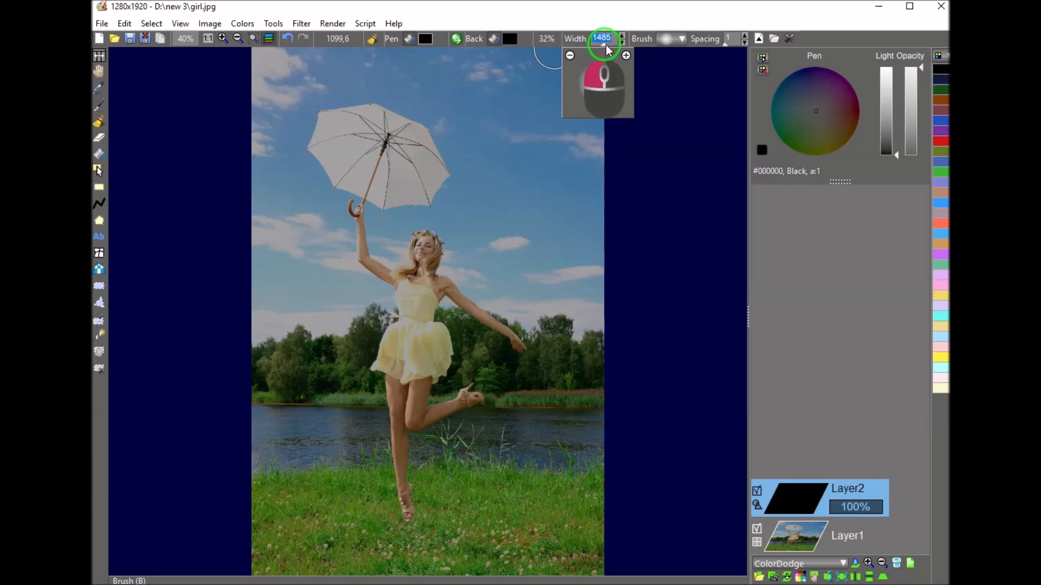
{"action": "left_click_drag", "start_coordinate": [606, 45], "coordinate": [519, 151]}
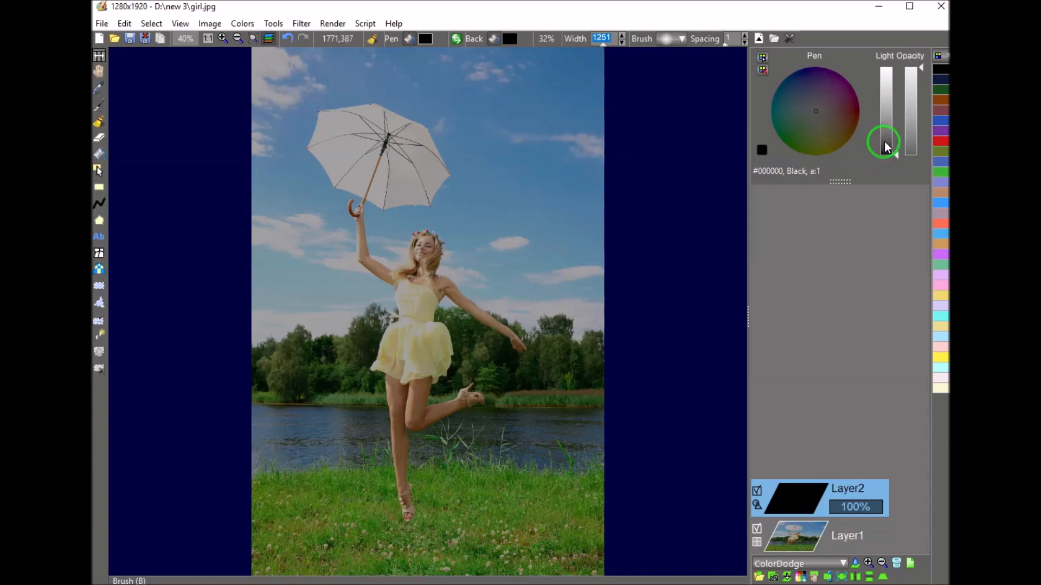
Paint short pink (#FF0069) strokes in the sky beside the umbrella and girl, trying opacities 0.37, 0.18 and 0.28
{"action": "left_click", "coordinate": [859, 104]}
{"action": "left_click_drag", "start_coordinate": [885, 104], "coordinate": [916, 130]}
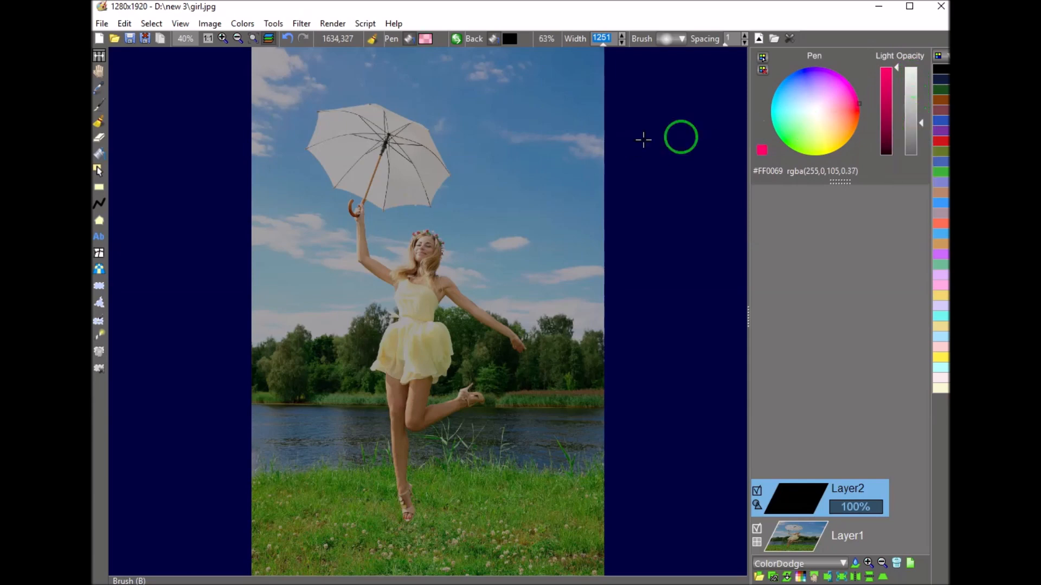
{"action": "left_click_drag", "start_coordinate": [567, 111], "coordinate": [483, 128]}
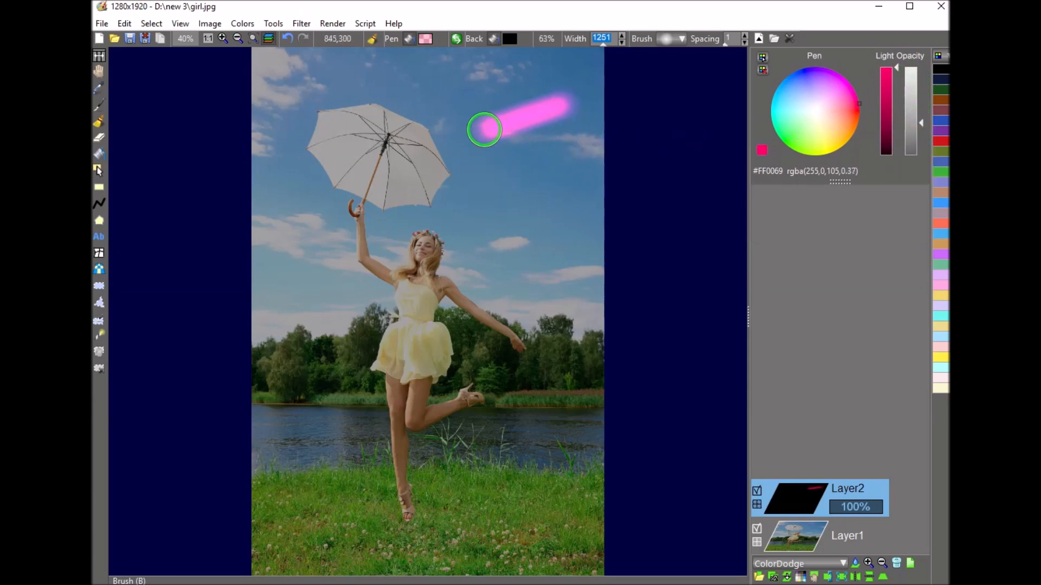
{"action": "left_click_drag", "start_coordinate": [915, 129], "coordinate": [915, 144]}
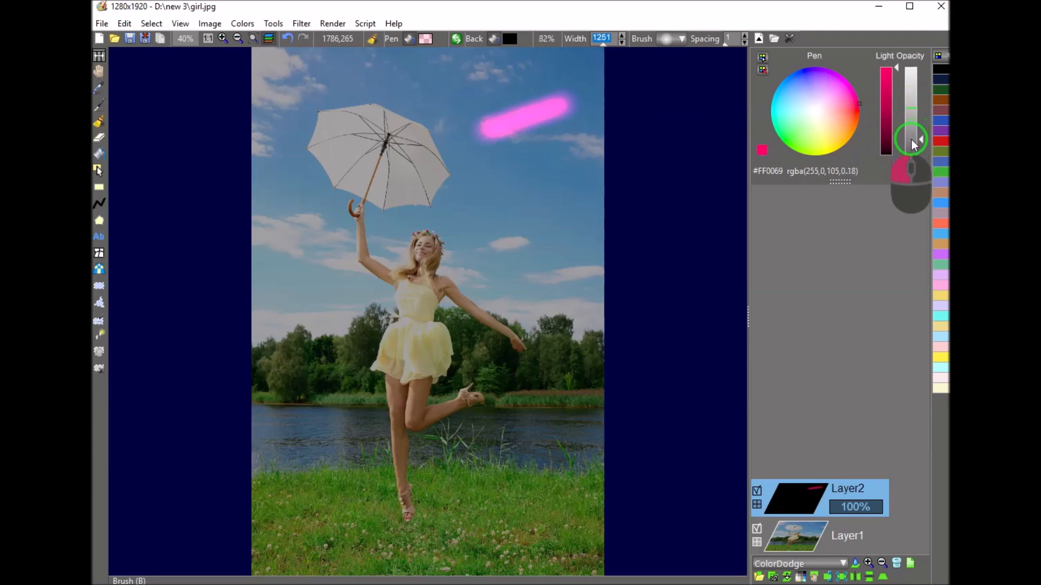
{"action": "left_click_drag", "start_coordinate": [554, 169], "coordinate": [487, 211]}
{"action": "left_click_drag", "start_coordinate": [561, 169], "coordinate": [472, 219]}
{"action": "left_click_drag", "start_coordinate": [915, 145], "coordinate": [915, 130]}
{"action": "left_click_drag", "start_coordinate": [555, 211], "coordinate": [495, 261]}
{"action": "left_click_drag", "start_coordinate": [576, 227], "coordinate": [542, 290]}
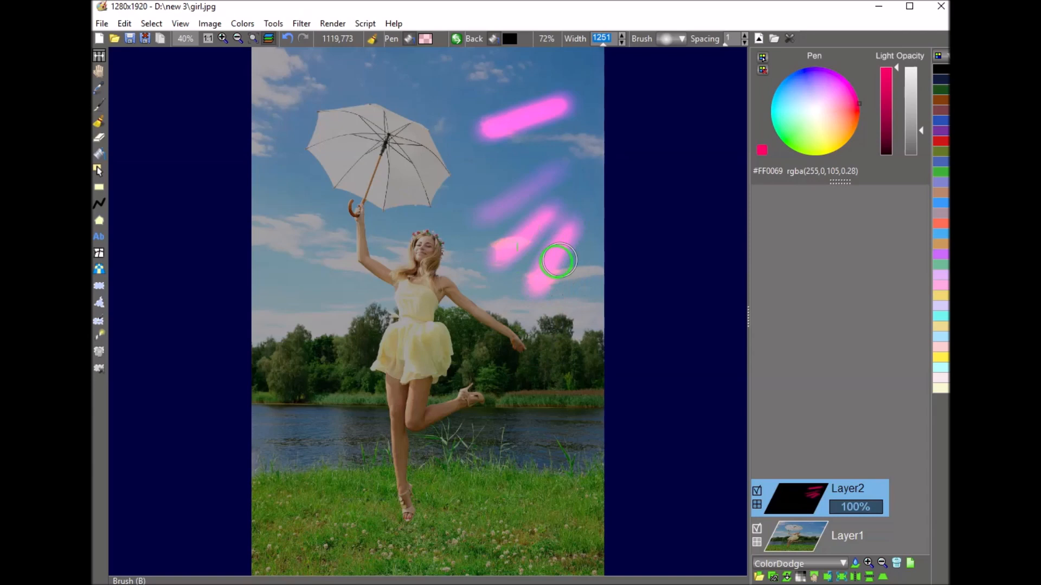
Paint a spring-green stroke above the umbrella, a #92FF00 stroke beside the girl and a blue #0042FF stroke across the grass
{"action": "left_click", "coordinate": [776, 130]}
{"action": "mouse_move", "coordinate": [494, 83]}
{"action": "left_mouse_down"}
{"action": "mouse_move", "coordinate": [382, 74]}
{"action": "mouse_move", "coordinate": [309, 107]}
{"action": "mouse_move", "coordinate": [304, 128]}
{"action": "left_mouse_up"}
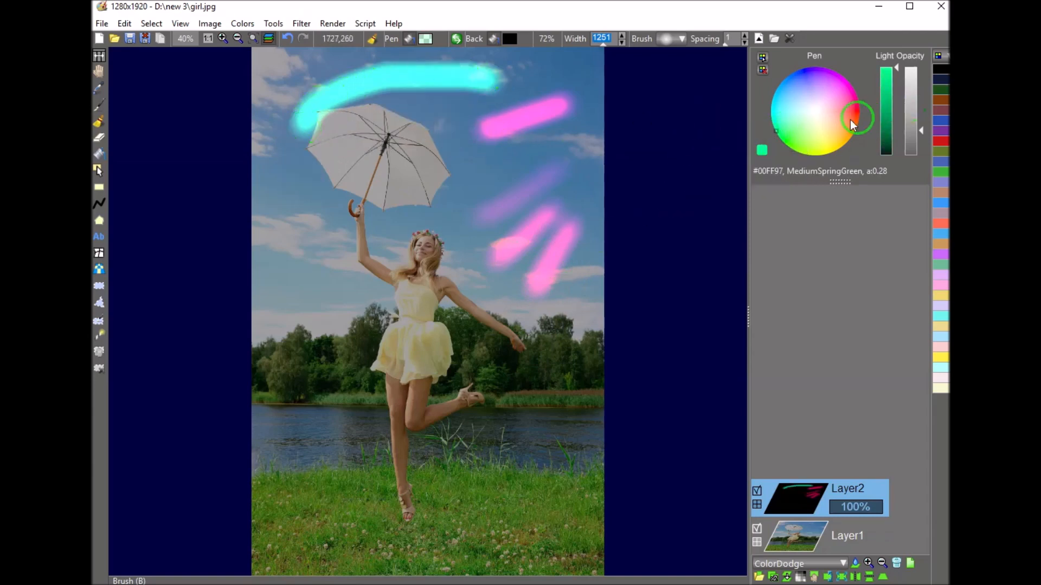
{"action": "left_click", "coordinate": [799, 152]}
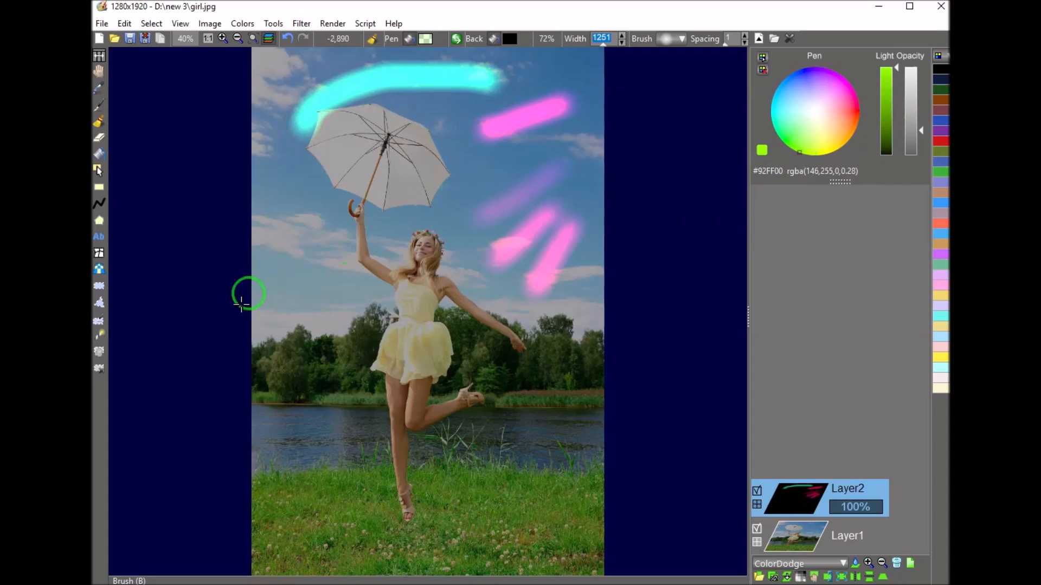
{"action": "mouse_move", "coordinate": [276, 241]}
{"action": "left_mouse_down"}
{"action": "mouse_move", "coordinate": [299, 284]}
{"action": "mouse_move", "coordinate": [347, 326]}
{"action": "left_mouse_up"}
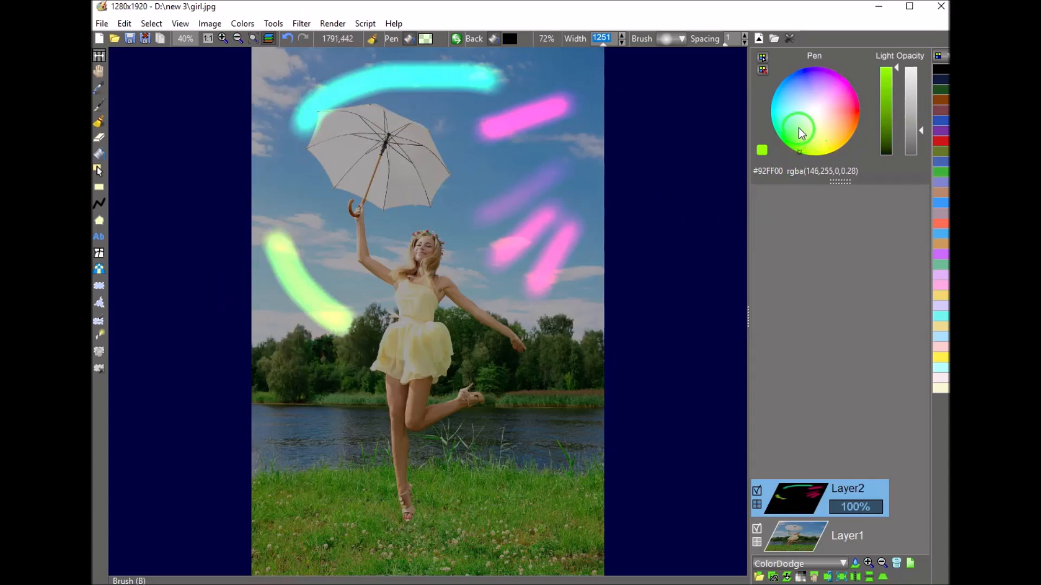
{"action": "left_click", "coordinate": [798, 69]}
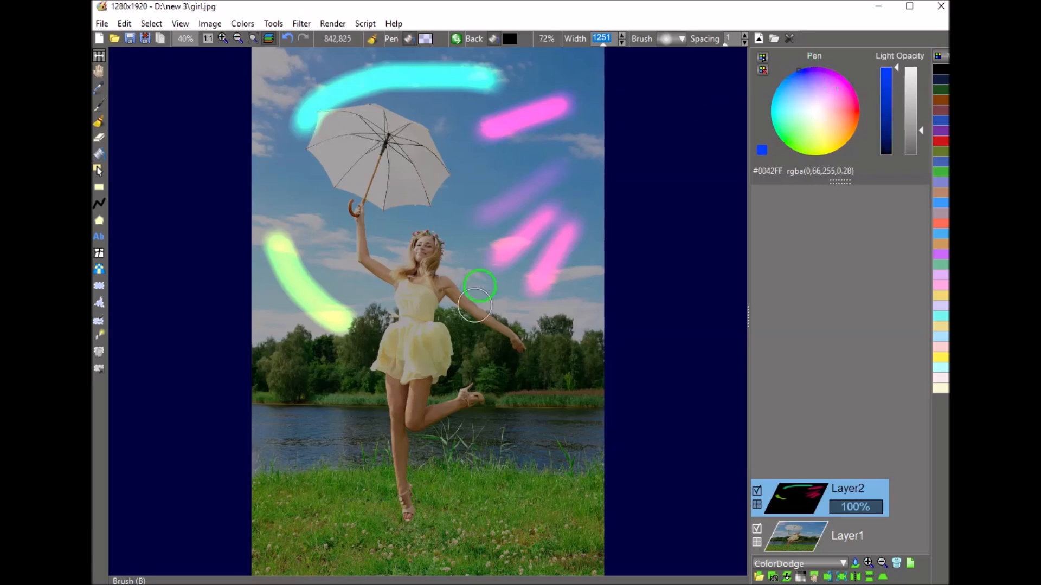
{"action": "mouse_move", "coordinate": [295, 451]}
{"action": "left_mouse_down"}
{"action": "mouse_move", "coordinate": [355, 481]}
{"action": "mouse_move", "coordinate": [479, 490]}
{"action": "left_mouse_up"}
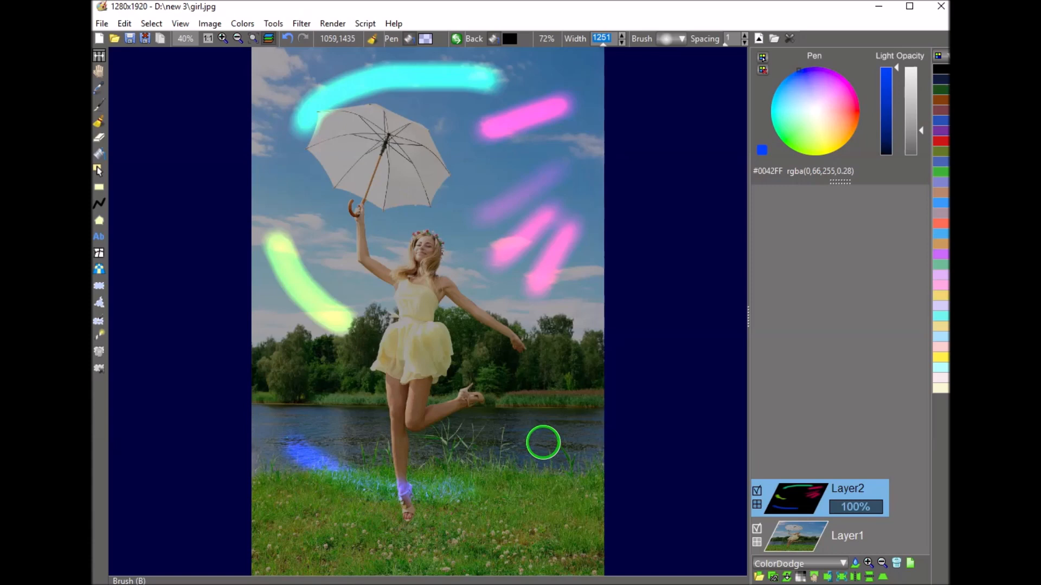
Undo all the coloured brush strokes on the black layer
{"action": "key", "text": "ctrl+z"}
{"action": "key", "text": "ctrl+z"}
{"action": "key", "text": "ctrl+z"}
{"action": "key", "text": "ctrl+z"}
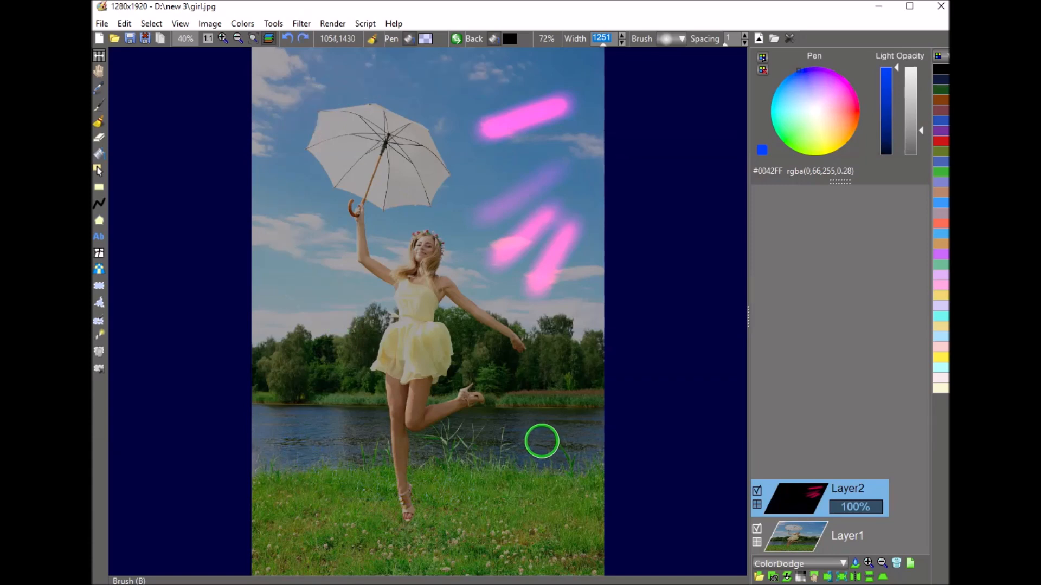
{"action": "key", "text": "ctrl+z"}
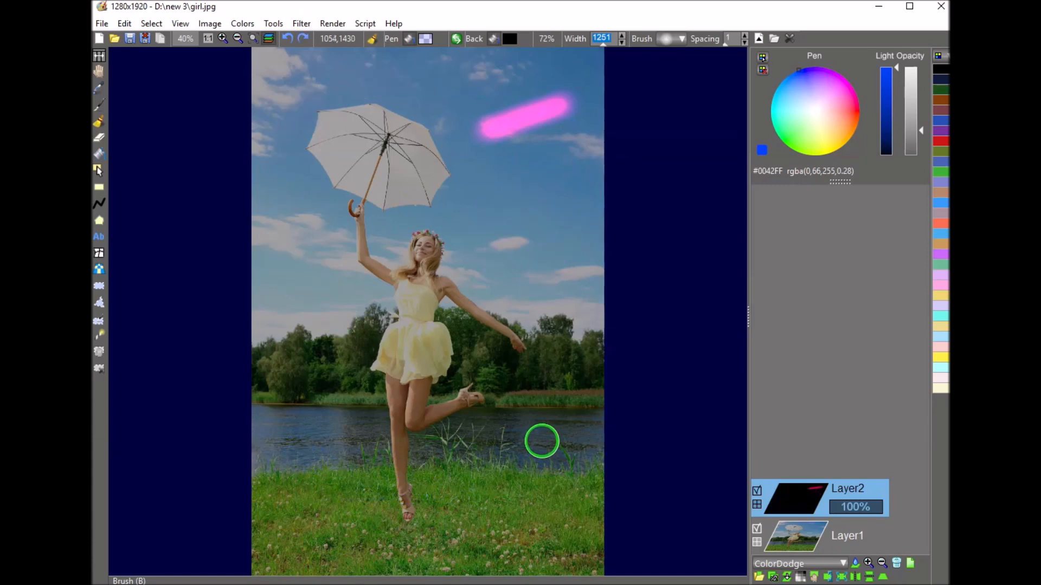
{"action": "key", "text": "ctrl+z"}
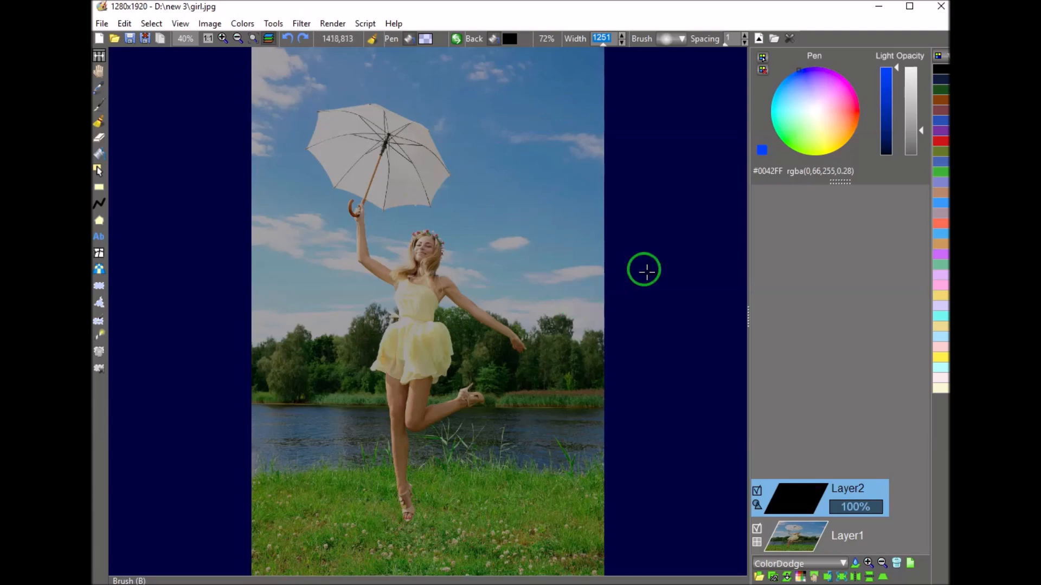
Set the brush to near-white #FBFAFF with opacity 0.22 and a width of 186
{"action": "left_click", "coordinate": [815, 107]}
{"action": "scroll", "coordinate": [451, 275], "scroll_direction": "down", "scroll_amount": 5}
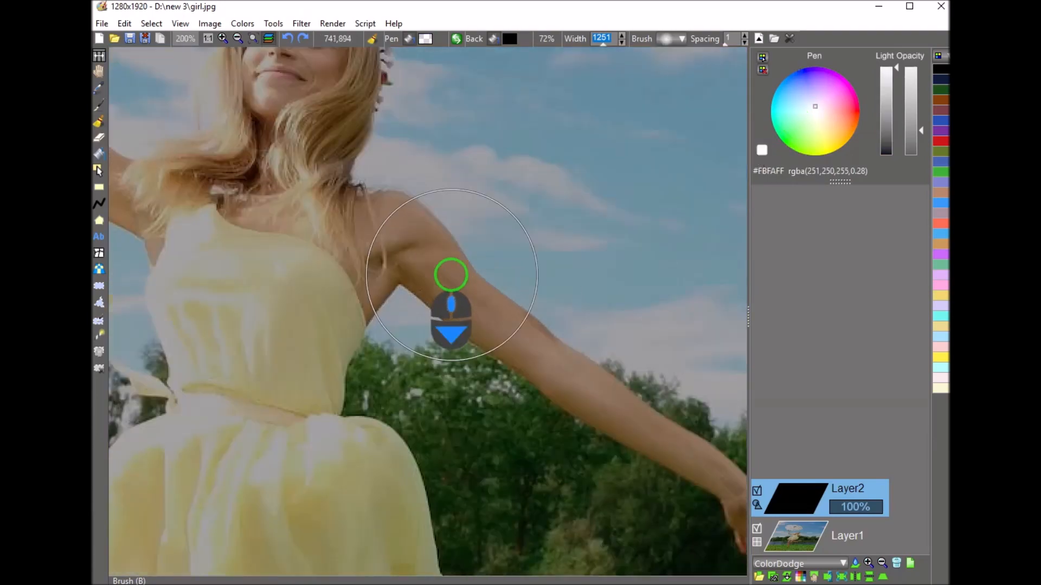
{"action": "scroll", "coordinate": [451, 275], "scroll_direction": "down", "scroll_amount": 1}
{"action": "left_click_drag", "start_coordinate": [604, 46], "coordinate": [597, 46]}
{"action": "left_click", "coordinate": [598, 46]}
{"action": "left_click_drag", "start_coordinate": [407, 217], "coordinate": [416, 223]}
{"action": "key", "text": "ctrl+z"}
{"action": "left_click", "coordinate": [911, 133]}
{"action": "left_click_drag", "start_coordinate": [913, 132], "coordinate": [913, 135]}
Paint a white glow along the outstretched arm and the dress's outer edge, reducing the brush width to 166
{"action": "mouse_move", "coordinate": [399, 210]}
{"action": "left_mouse_down"}
{"action": "mouse_move", "coordinate": [493, 302]}
{"action": "mouse_move", "coordinate": [641, 413]}
{"action": "left_mouse_up"}
{"action": "scroll", "coordinate": [532, 432], "scroll_direction": "down", "scroll_amount": 3}
{"action": "scroll", "coordinate": [505, 335], "scroll_direction": "up", "scroll_amount": 4}
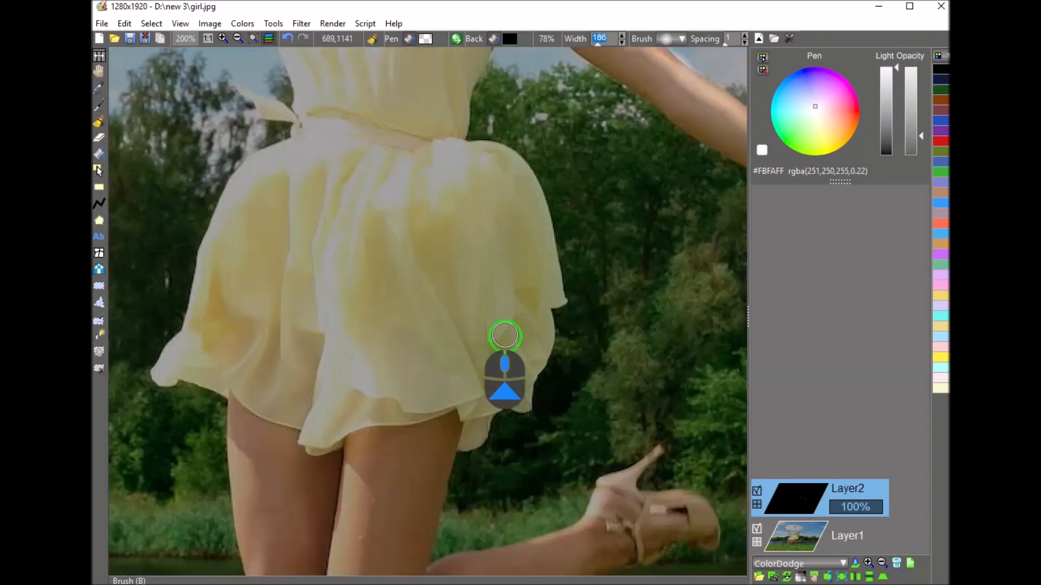
{"action": "left_click_drag", "start_coordinate": [474, 114], "coordinate": [458, 209]}
{"action": "left_click", "coordinate": [622, 43]}
{"action": "left_click", "coordinate": [622, 43]}
{"action": "mouse_move", "coordinate": [476, 143]}
{"action": "left_mouse_down"}
{"action": "mouse_move", "coordinate": [476, 122]}
{"action": "mouse_move", "coordinate": [446, 214]}
{"action": "mouse_move", "coordinate": [527, 314]}
{"action": "mouse_move", "coordinate": [531, 399]}
{"action": "mouse_move", "coordinate": [515, 471]}
{"action": "mouse_move", "coordinate": [453, 544]}
{"action": "left_mouse_up"}
{"action": "scroll", "coordinate": [443, 329], "scroll_direction": "down", "scroll_amount": 3}
Paint the white glow along the edges of the legs and the raised foot
{"action": "left_click_drag", "start_coordinate": [443, 329], "coordinate": [442, 289]}
{"action": "mouse_move", "coordinate": [440, 308]}
{"action": "left_mouse_down"}
{"action": "mouse_move", "coordinate": [429, 365]}
{"action": "mouse_move", "coordinate": [488, 339]}
{"action": "left_mouse_up"}
{"action": "scroll", "coordinate": [399, 365], "scroll_direction": "down", "scroll_amount": 2}
{"action": "scroll", "coordinate": [412, 176], "scroll_direction": "up", "scroll_amount": 5}
{"action": "mouse_move", "coordinate": [397, 130]}
{"action": "left_mouse_down"}
{"action": "mouse_move", "coordinate": [419, 167]}
{"action": "mouse_move", "coordinate": [395, 276]}
{"action": "mouse_move", "coordinate": [446, 333]}
{"action": "mouse_move", "coordinate": [477, 350]}
{"action": "left_mouse_up"}
{"action": "left_click_drag", "start_coordinate": [482, 350], "coordinate": [319, 188]}
{"action": "mouse_move", "coordinate": [324, 191]}
{"action": "left_mouse_down"}
{"action": "mouse_move", "coordinate": [425, 309]}
{"action": "mouse_move", "coordinate": [581, 414]}
{"action": "left_mouse_up"}
{"action": "scroll", "coordinate": [428, 364], "scroll_direction": "down", "scroll_amount": 3}
{"action": "left_click_drag", "start_coordinate": [428, 364], "coordinate": [426, 363]}
{"action": "scroll", "coordinate": [344, 167], "scroll_direction": "up", "scroll_amount": 3}
{"action": "left_click_drag", "start_coordinate": [304, 142], "coordinate": [494, 241]}
{"action": "scroll", "coordinate": [544, 459], "scroll_direction": "down", "scroll_amount": 3}
{"action": "scroll", "coordinate": [544, 459], "scroll_direction": "down", "scroll_amount": 1}
{"action": "left_click_drag", "start_coordinate": [550, 500], "coordinate": [469, 367]}
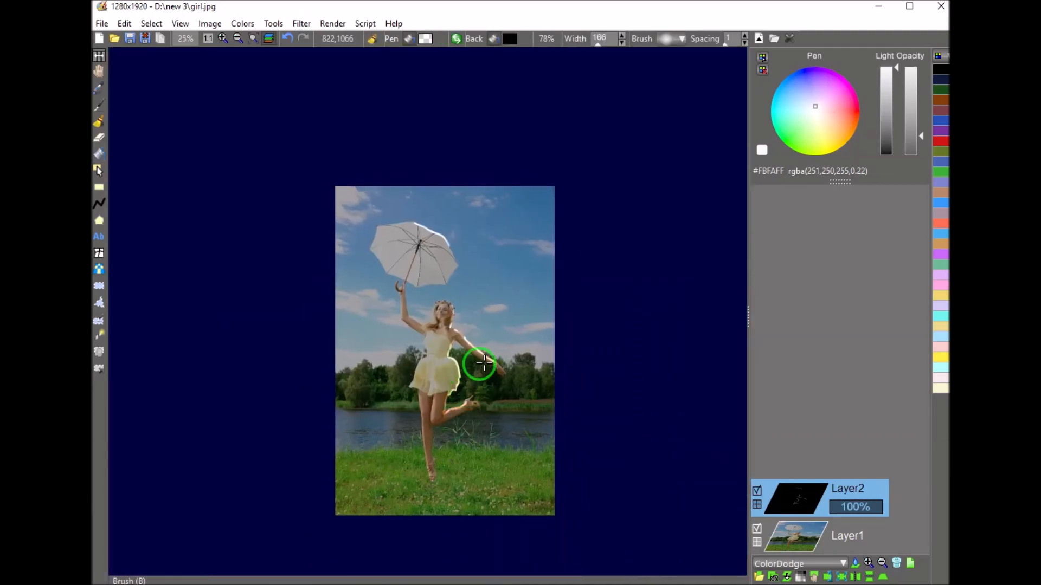
Paint the white glow along the raised arm and around the girl's hair, reducing the brush width for the last stroke
{"action": "scroll", "coordinate": [455, 476], "scroll_direction": "up", "scroll_amount": 6}
{"action": "left_click_drag", "start_coordinate": [244, 297], "coordinate": [242, 507]}
{"action": "scroll", "coordinate": [312, 486], "scroll_direction": "down", "scroll_amount": 6}
{"action": "left_click_drag", "start_coordinate": [366, 503], "coordinate": [381, 432]}
{"action": "scroll", "coordinate": [298, 290], "scroll_direction": "up", "scroll_amount": 5}
{"action": "mouse_move", "coordinate": [286, 247]}
{"action": "left_mouse_down"}
{"action": "mouse_move", "coordinate": [304, 402]}
{"action": "mouse_move", "coordinate": [366, 460]}
{"action": "mouse_move", "coordinate": [407, 479]}
{"action": "left_mouse_up"}
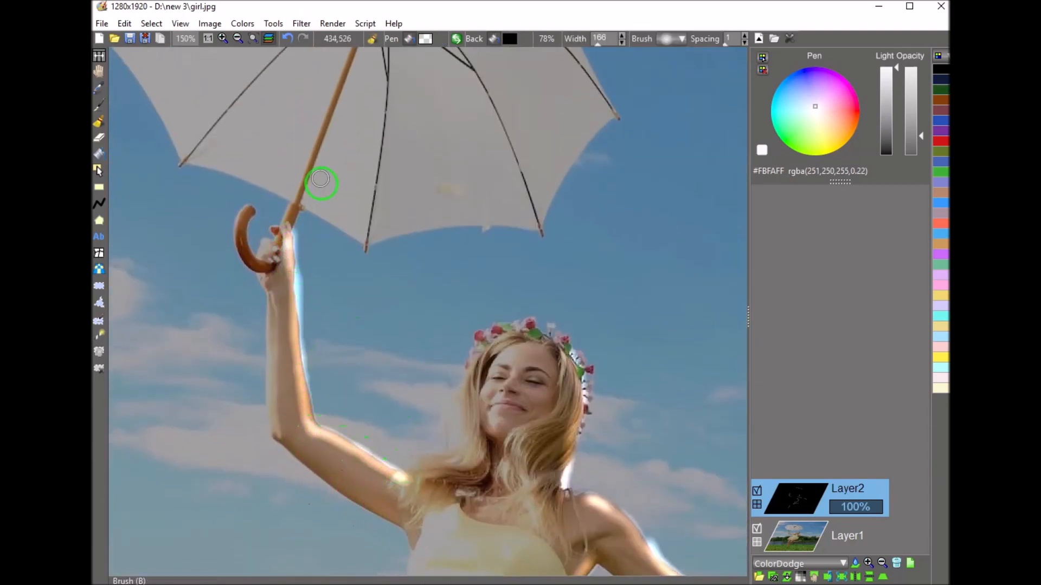
{"action": "left_click_drag", "start_coordinate": [320, 184], "coordinate": [306, 382]}
{"action": "left_click", "coordinate": [624, 42]}
{"action": "left_click_drag", "start_coordinate": [346, 243], "coordinate": [285, 407]}
{"action": "scroll", "coordinate": [345, 355], "scroll_direction": "down", "scroll_amount": 4}
{"action": "scroll", "coordinate": [410, 381], "scroll_direction": "down", "scroll_amount": 1}
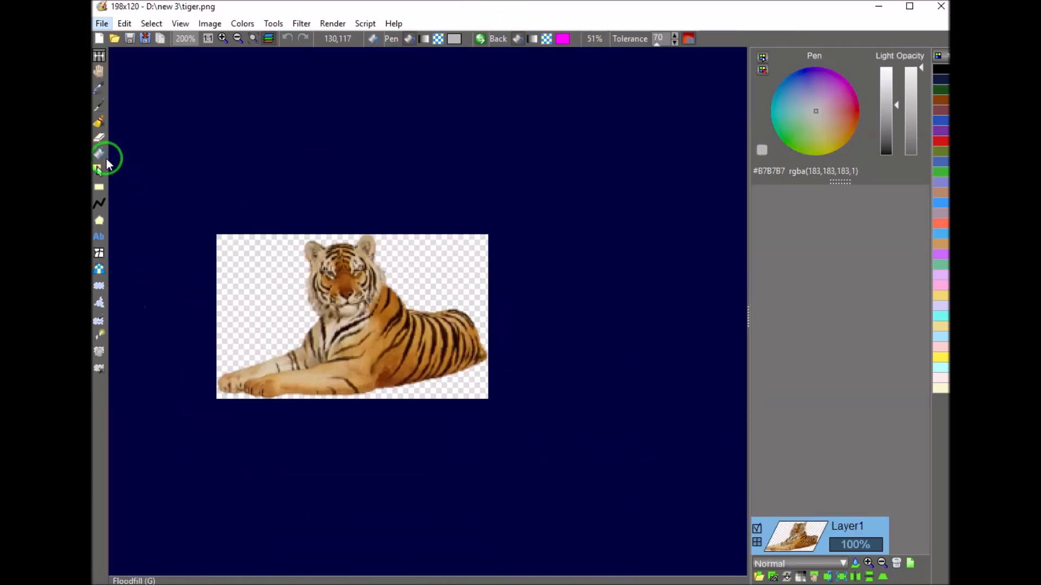
Flood-fill the transparent areas above and below the tiger with dark red #770022
{"action": "left_click", "coordinate": [103, 154]}
{"action": "left_click", "coordinate": [126, 154]}
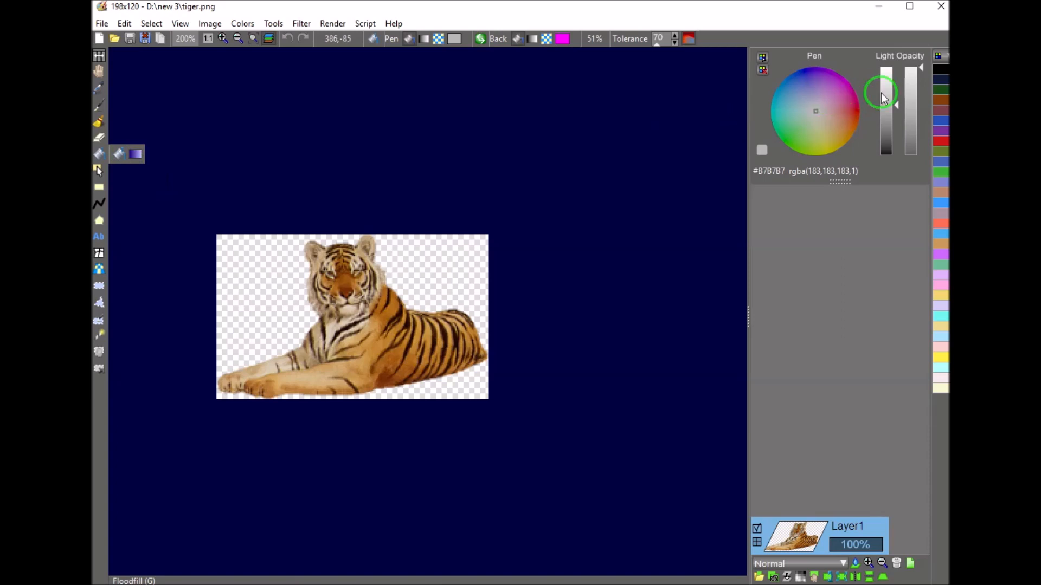
{"action": "left_click_drag", "start_coordinate": [824, 109], "coordinate": [887, 131]}
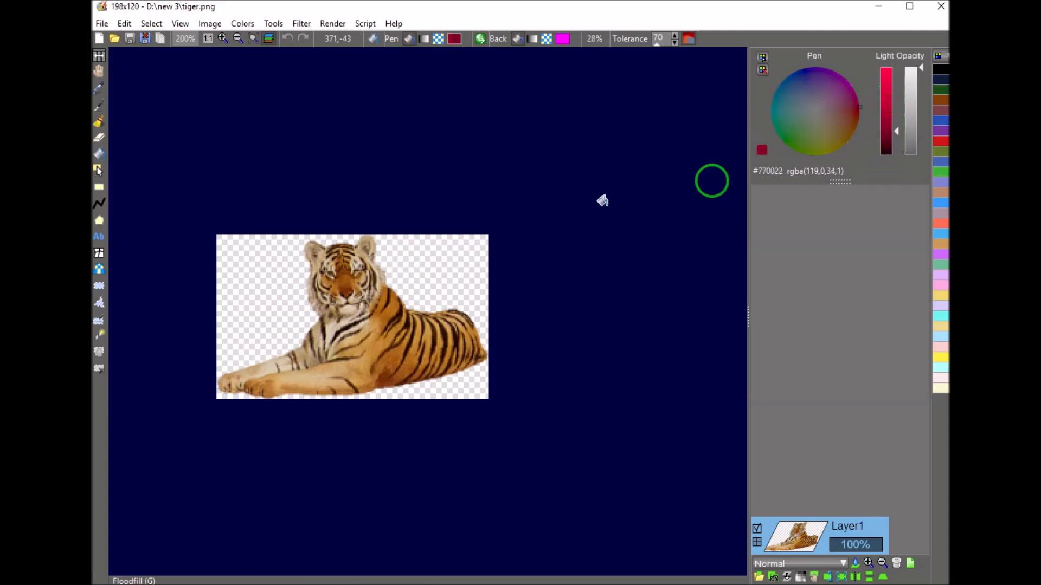
{"action": "left_click", "coordinate": [418, 252]}
{"action": "left_click", "coordinate": [254, 281]}
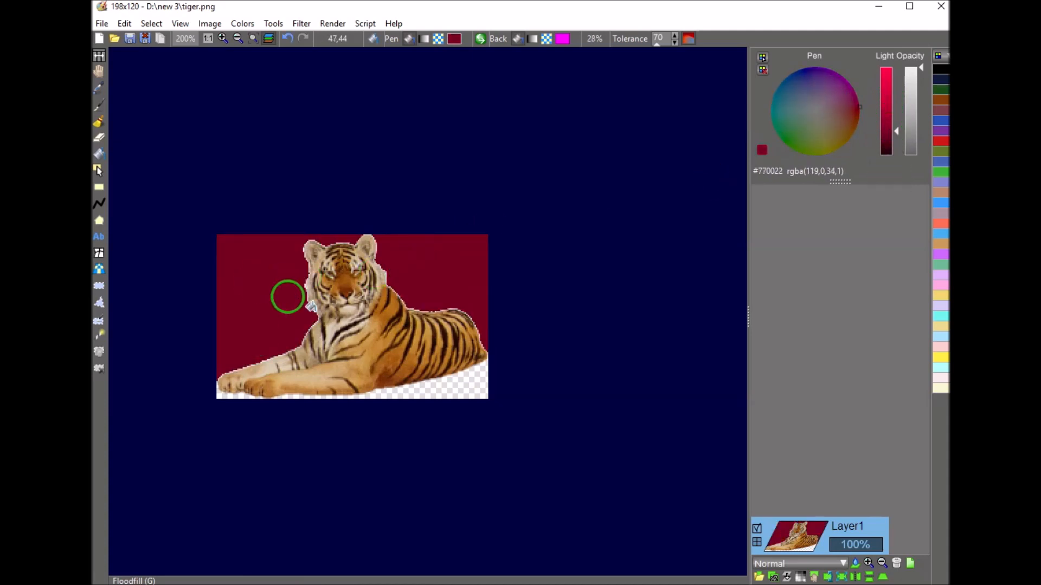
{"action": "left_click", "coordinate": [434, 379]}
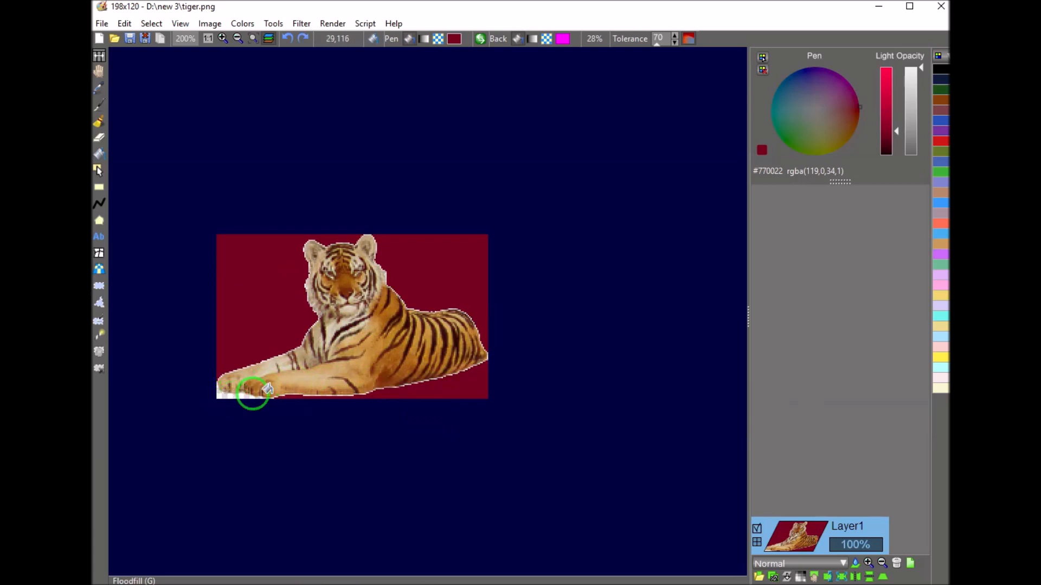
Lower the fill tolerance to 15 and fill the remaining corner beneath the front paws with the dark red
{"action": "left_click", "coordinate": [676, 46]}
{"action": "scroll", "coordinate": [675, 47], "scroll_direction": "down", "scroll_amount": 9}
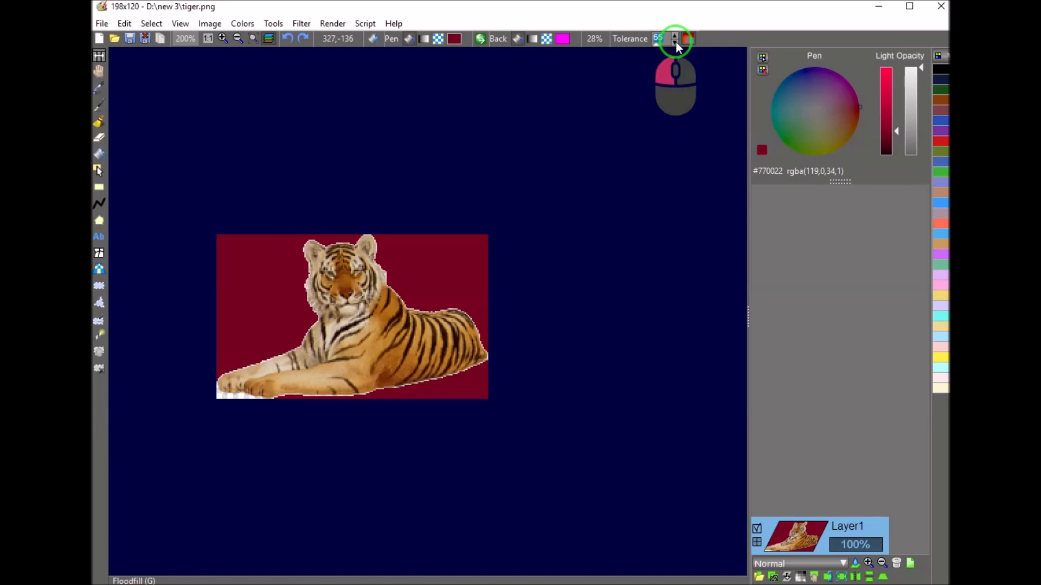
{"action": "scroll", "coordinate": [675, 44], "scroll_direction": "down", "scroll_amount": 2}
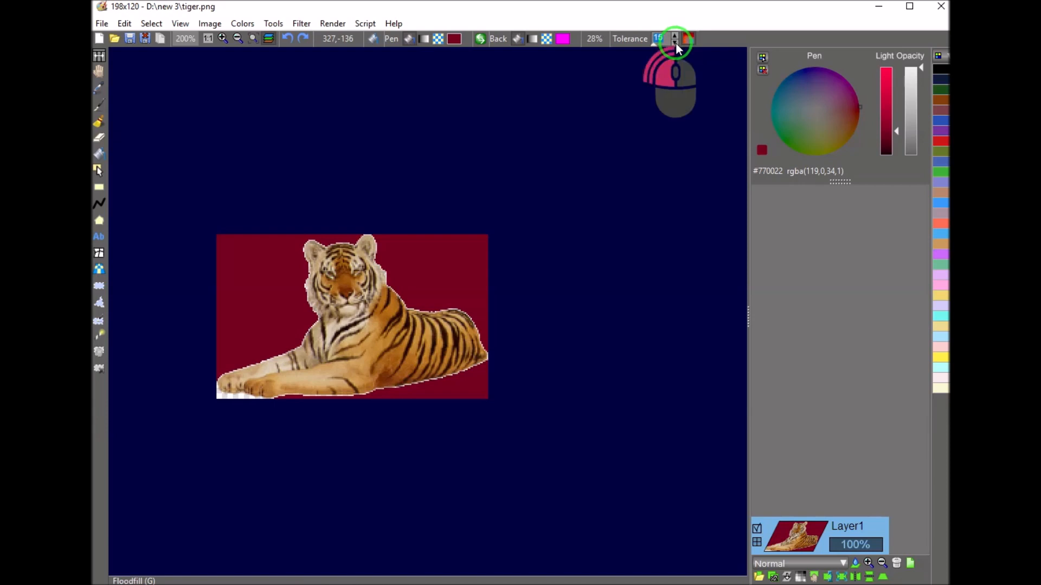
{"action": "left_click", "coordinate": [220, 393]}
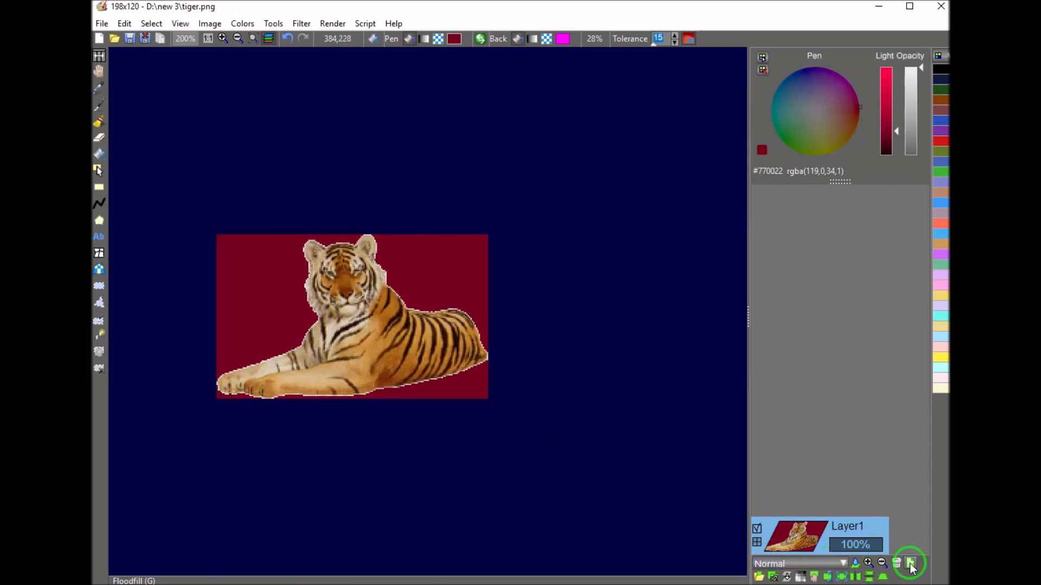
Add a new layer above the tiger and flood-fill it with light grey #BABABA
{"action": "left_click", "coordinate": [911, 565]}
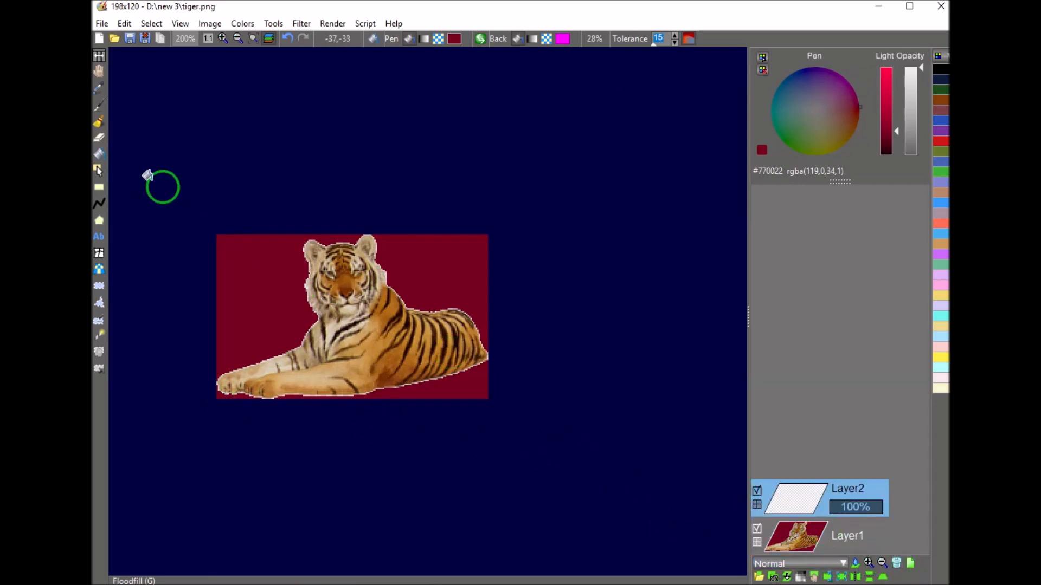
{"action": "left_click", "coordinate": [117, 155]}
{"action": "left_click", "coordinate": [241, 152]}
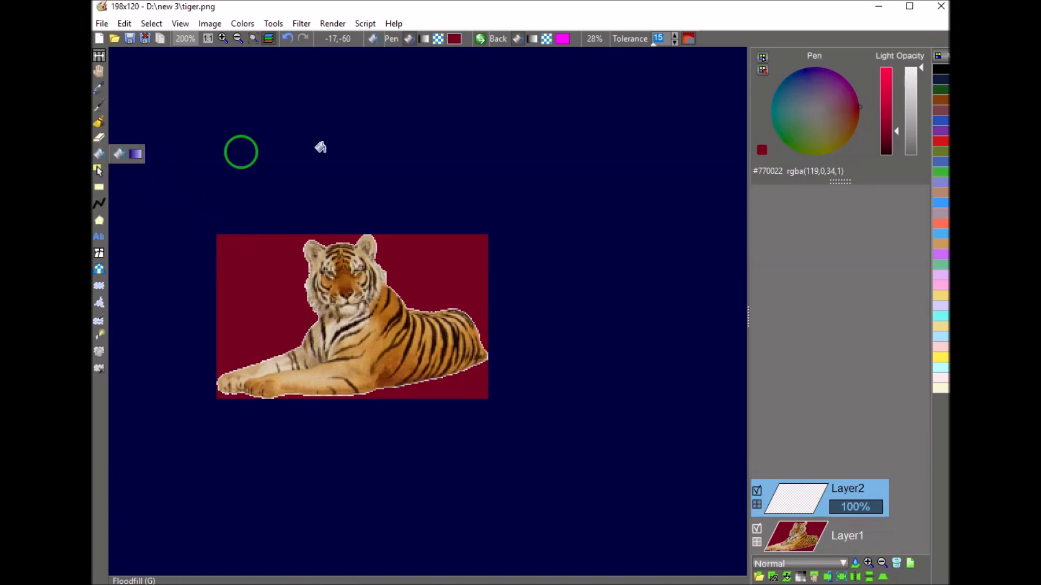
{"action": "left_click", "coordinate": [817, 113]}
{"action": "left_click", "coordinate": [885, 108]}
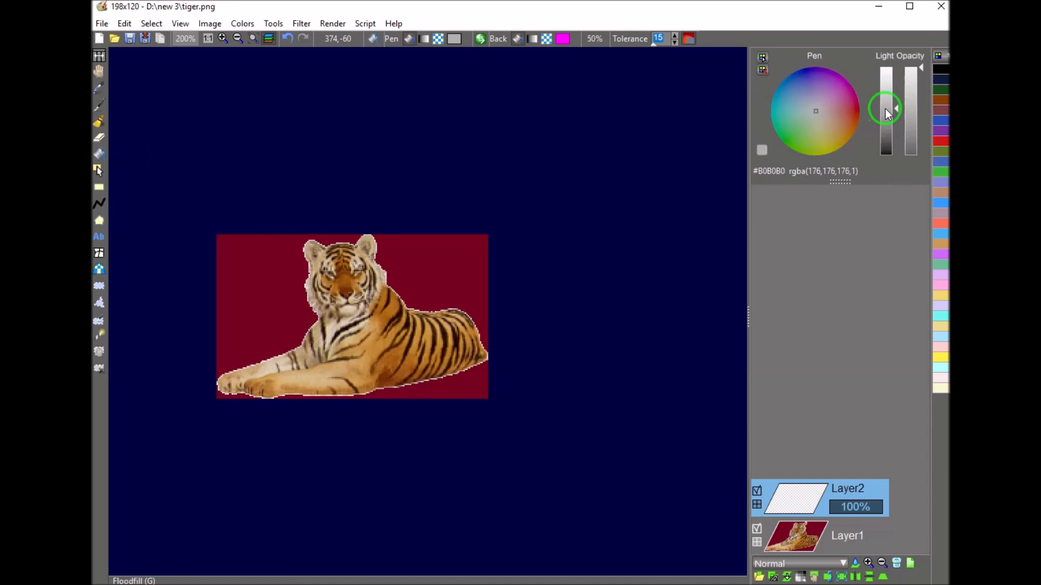
{"action": "left_click", "coordinate": [887, 104]}
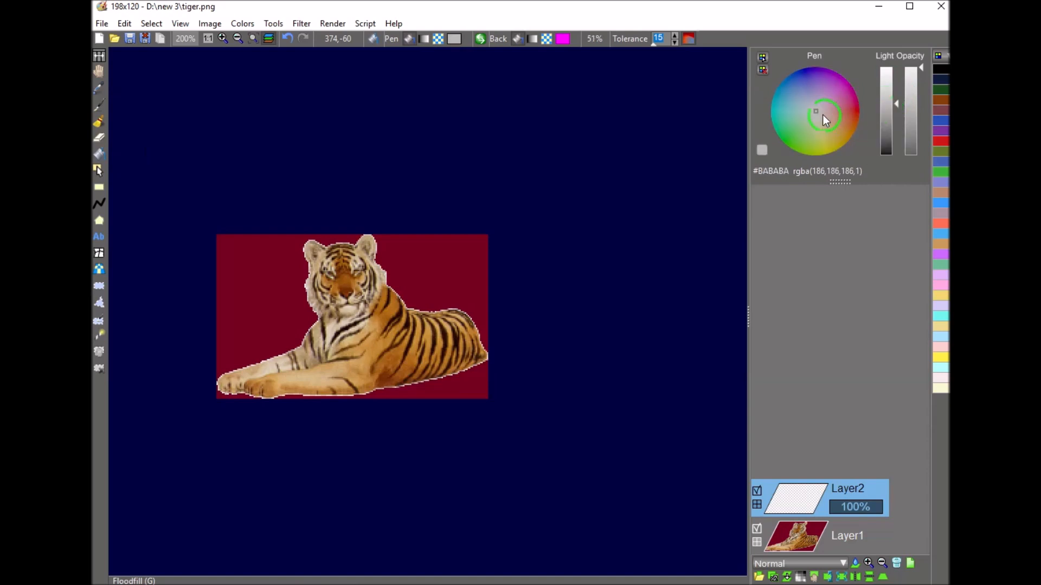
{"action": "left_click", "coordinate": [407, 269]}
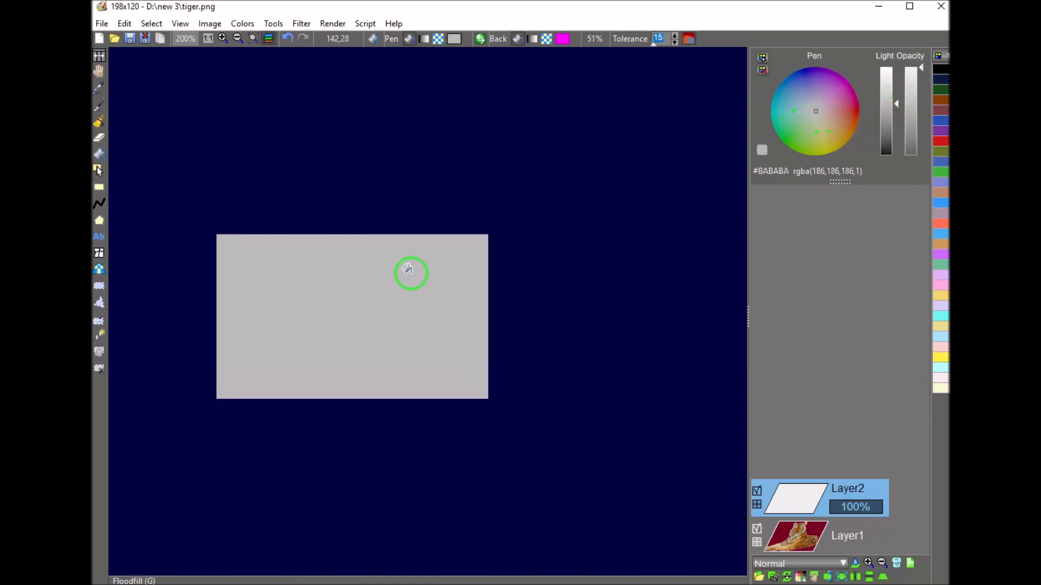
Set the grey layer's blend operation to SvgSoftLight using the enlarged blend previews
{"action": "left_click", "coordinate": [856, 567]}
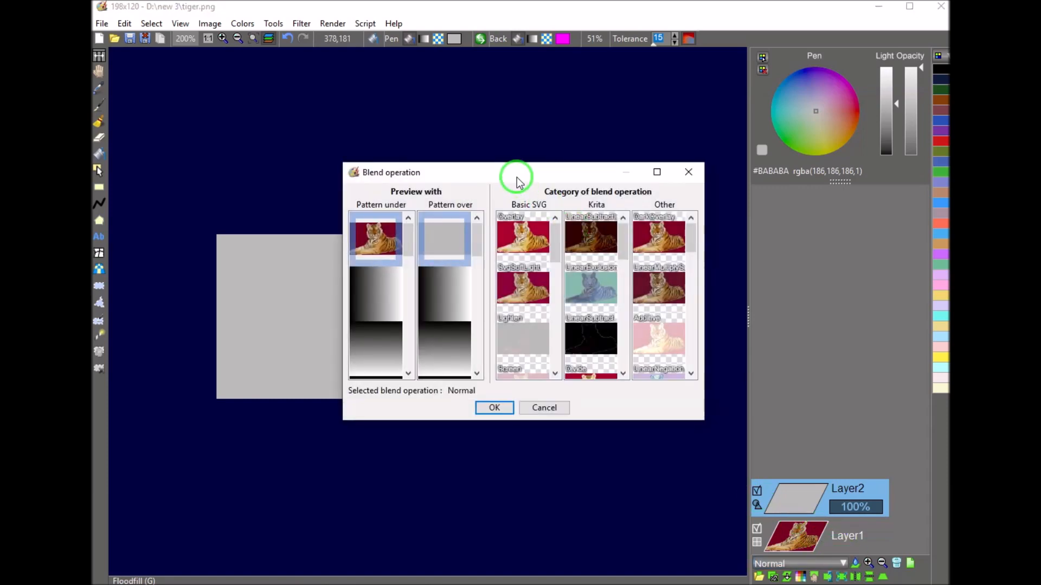
{"action": "left_click_drag", "start_coordinate": [516, 179], "coordinate": [947, 169]}
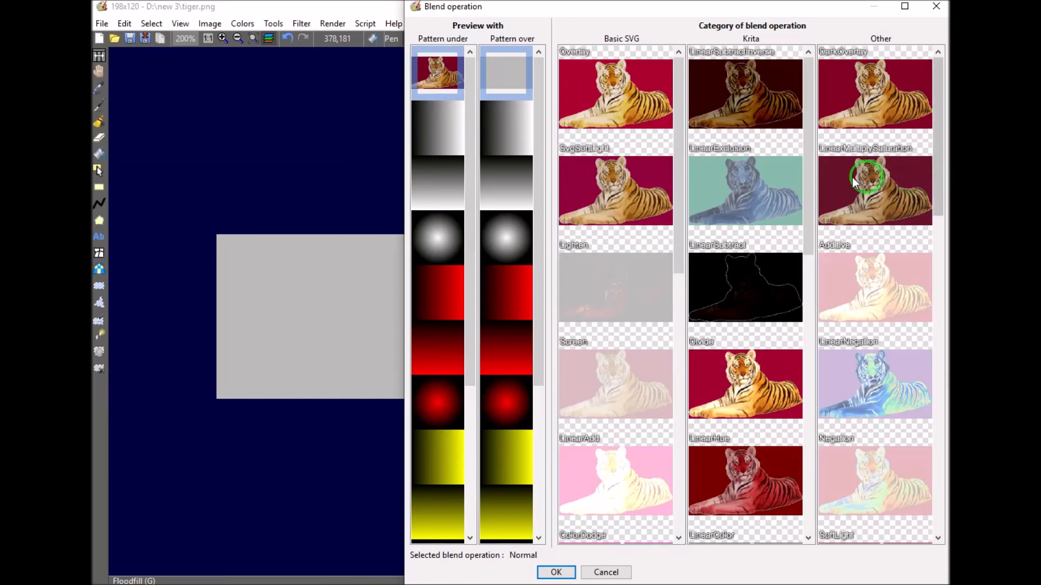
{"action": "left_click", "coordinate": [613, 201]}
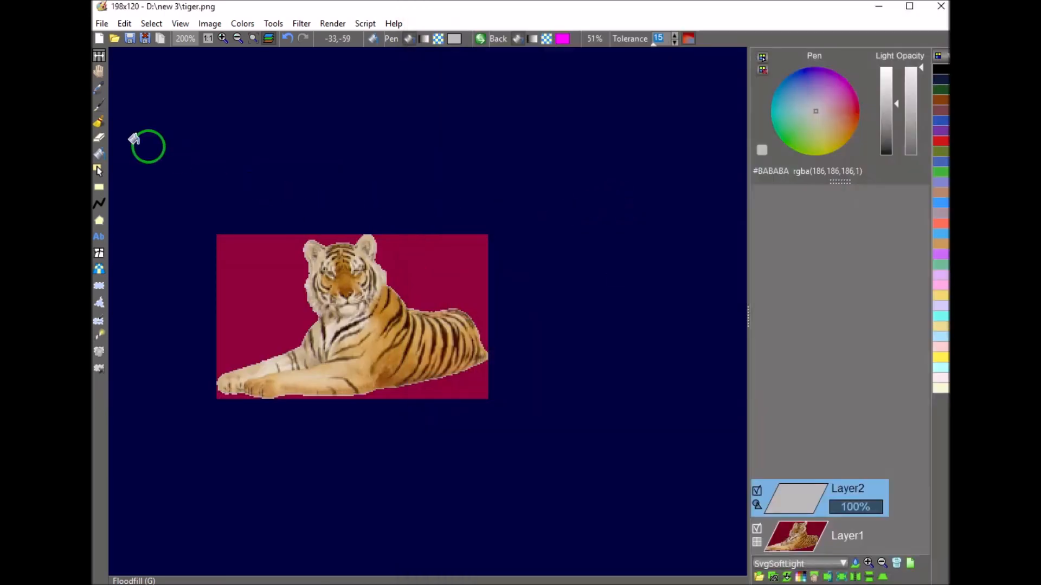
Choose the Brush tool with white #FFFFFF as the pen colour and black #000000 as the back colour
{"action": "left_click", "coordinate": [117, 124]}
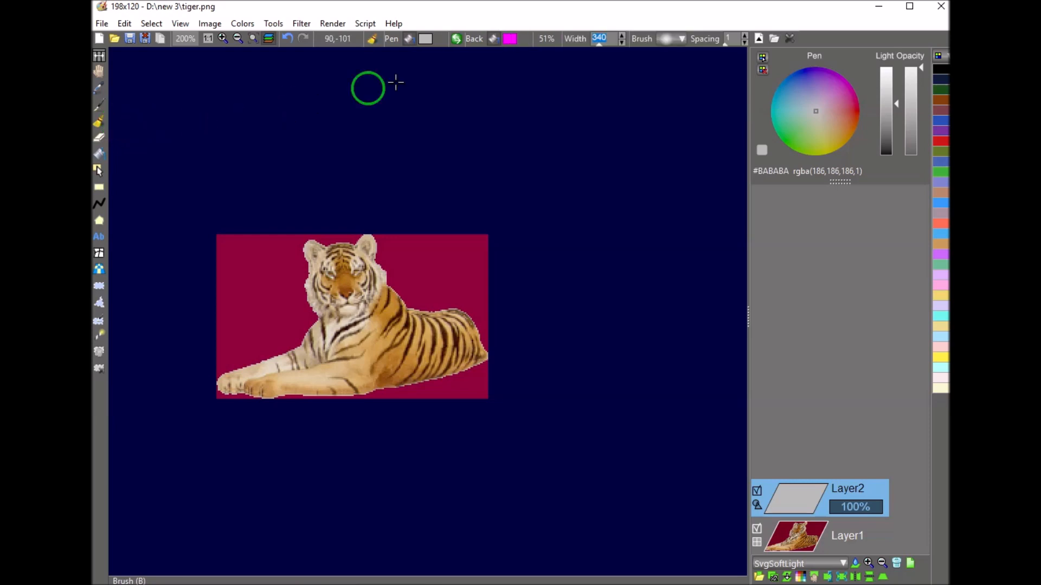
{"action": "mouse_move", "coordinate": [438, 46]}
{"action": "left_click_drag", "start_coordinate": [886, 86], "coordinate": [887, 58]}
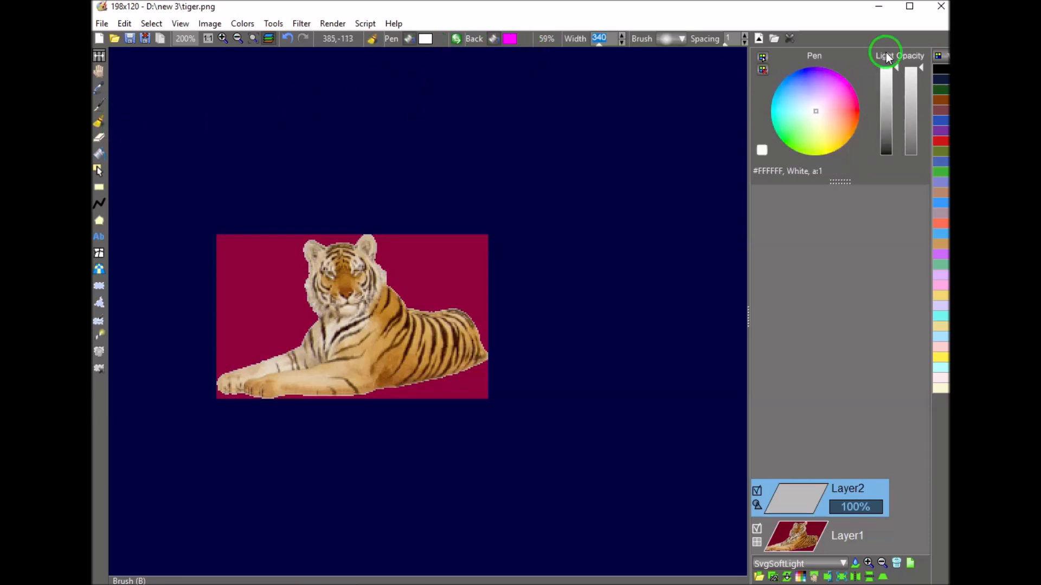
{"action": "left_click", "coordinate": [509, 39]}
{"action": "left_click_drag", "start_coordinate": [887, 93], "coordinate": [885, 162]}
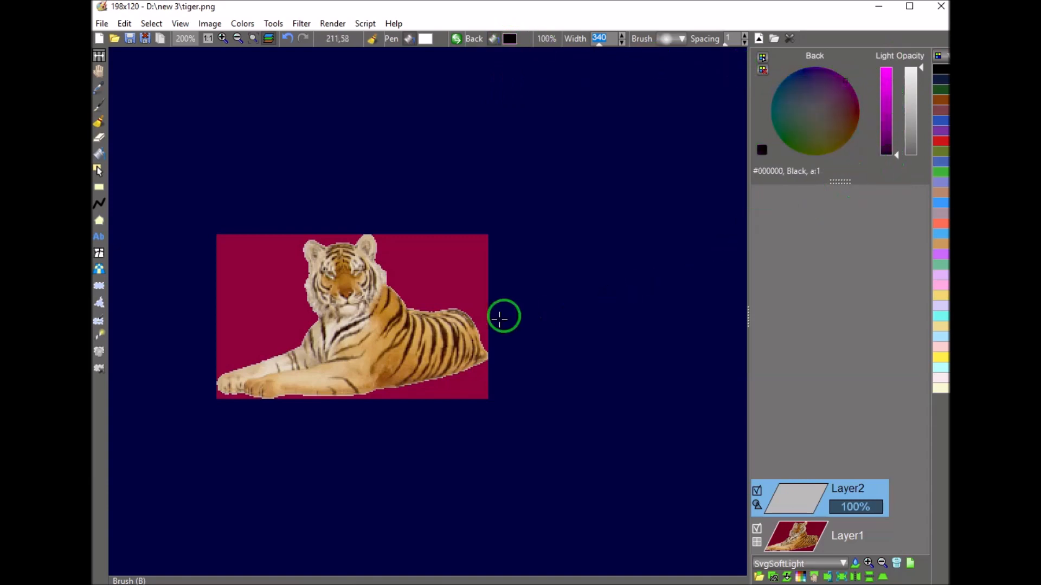
Set the opacity of both brush colours to 0.27 and the brush width to 310
{"action": "left_click", "coordinate": [116, 123]}
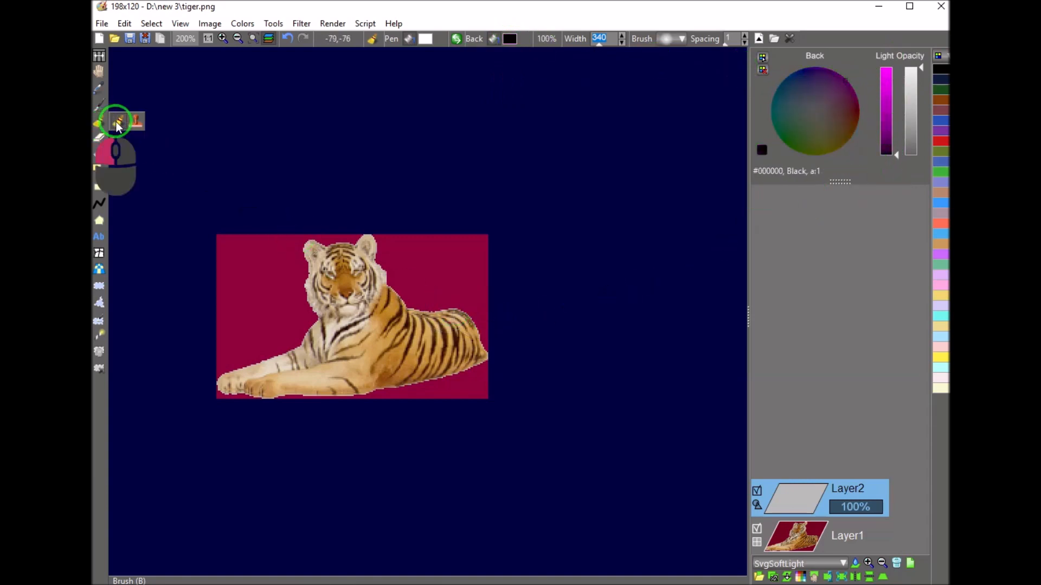
{"action": "left_click", "coordinate": [426, 42]}
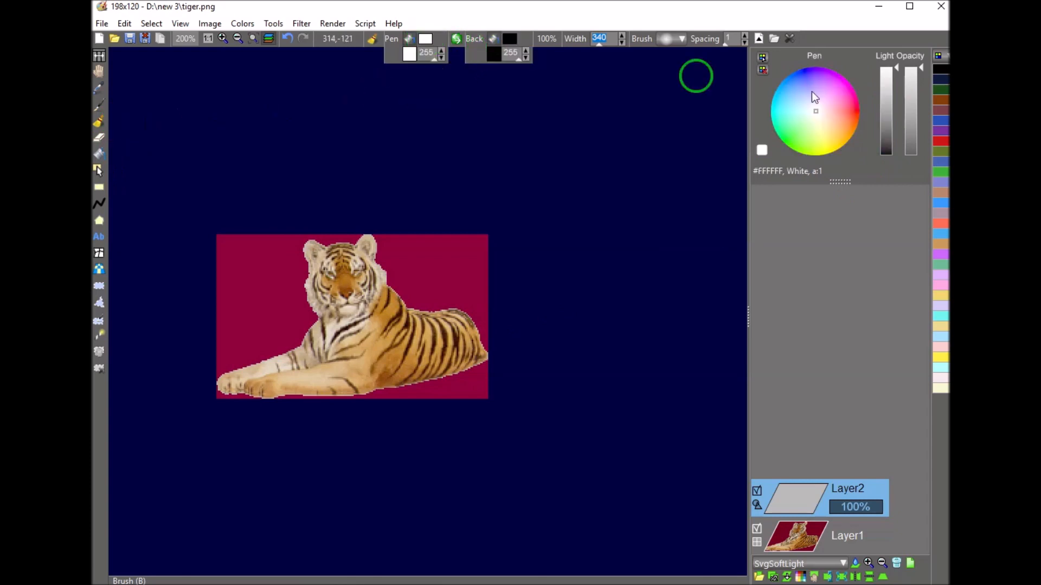
{"action": "left_click_drag", "start_coordinate": [920, 70], "coordinate": [916, 136]}
{"action": "left_click", "coordinate": [509, 39]}
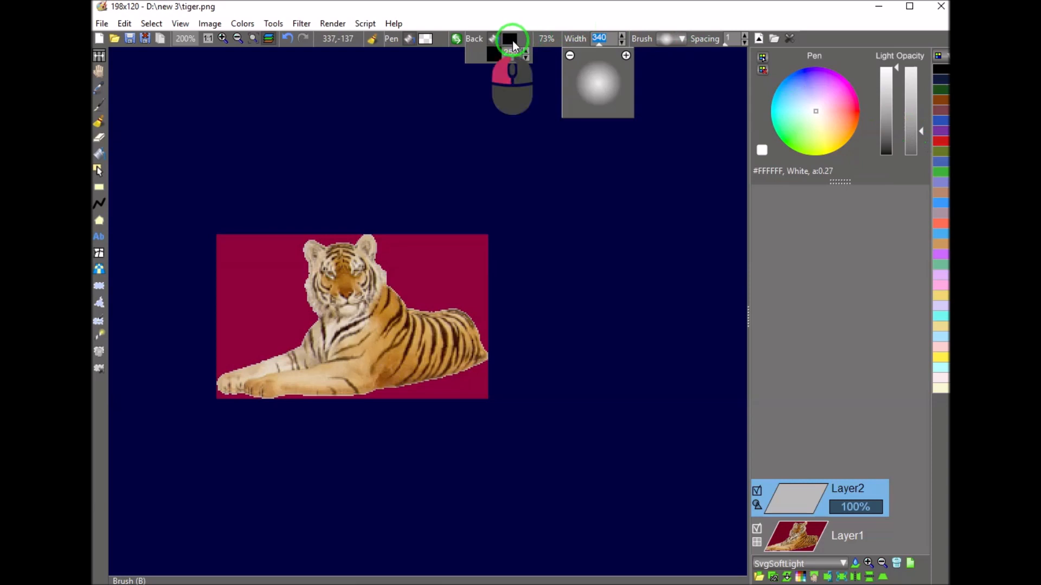
{"action": "left_click_drag", "start_coordinate": [920, 69], "coordinate": [915, 135]}
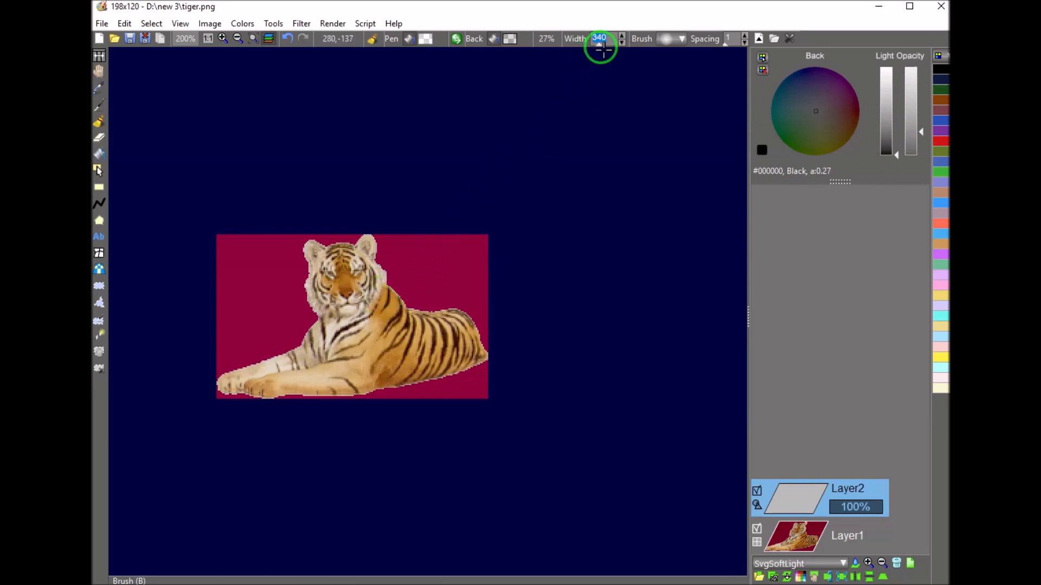
{"action": "left_click", "coordinate": [602, 49]}
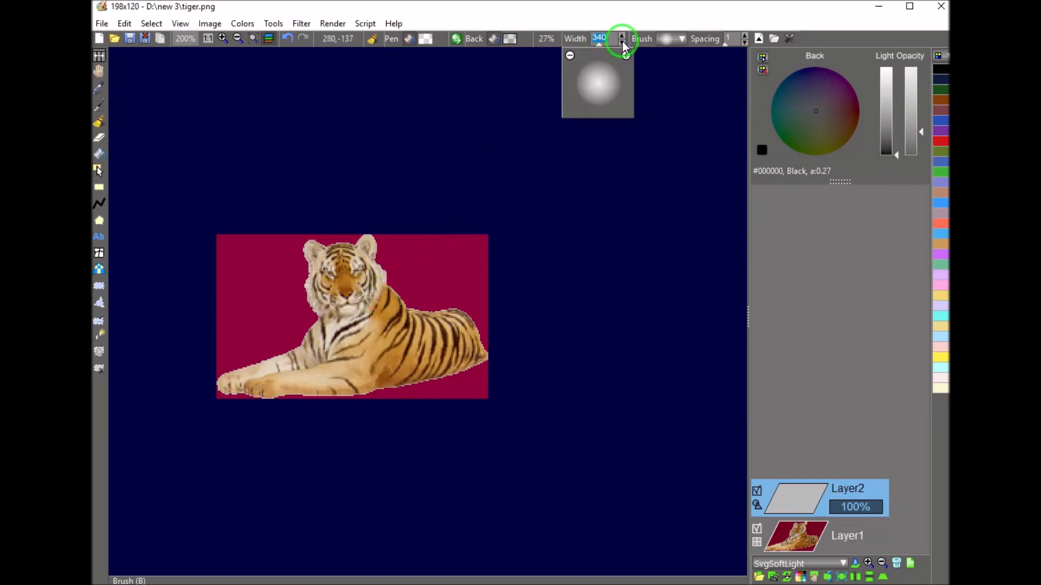
{"action": "left_click", "coordinate": [622, 43]}
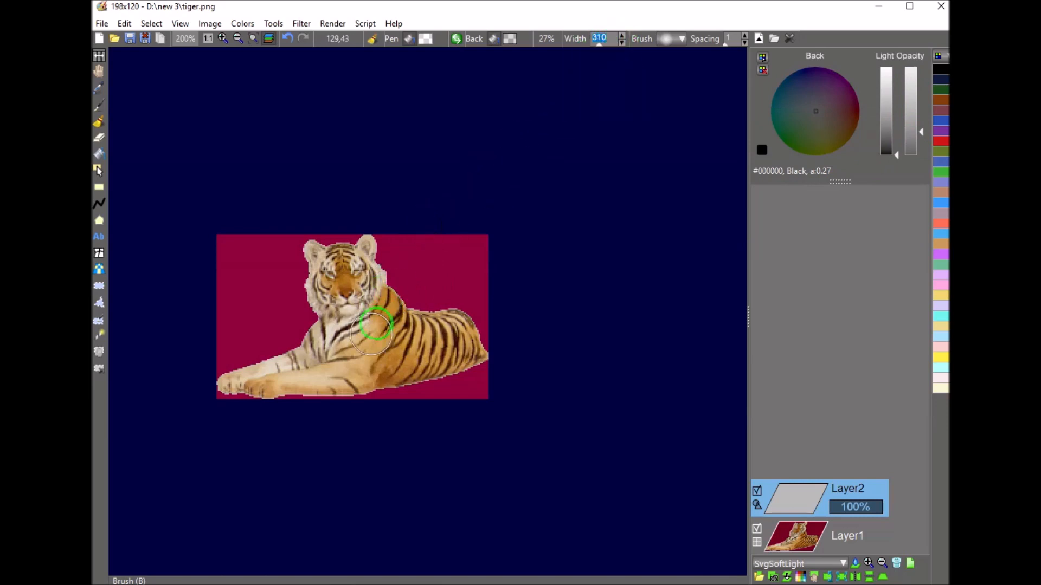
Paint soft white highlights over the tiger's head and shoulder on the grey layer
{"action": "scroll", "coordinate": [343, 344], "scroll_direction": "up", "scroll_amount": 2}
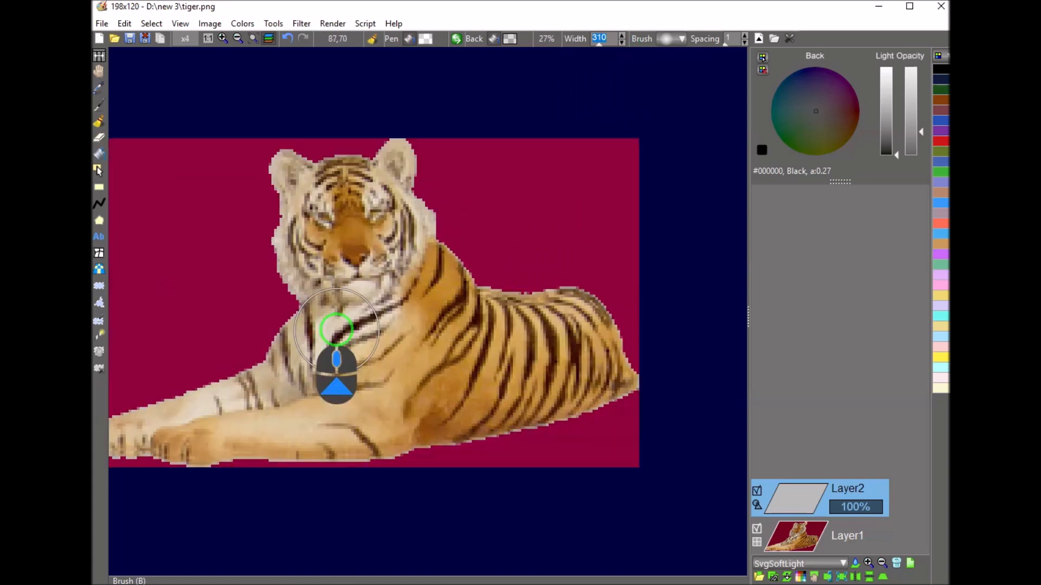
{"action": "mouse_move", "coordinate": [399, 333]}
{"action": "left_mouse_down"}
{"action": "mouse_move", "coordinate": [426, 282]}
{"action": "mouse_move", "coordinate": [411, 309]}
{"action": "left_mouse_up"}
{"action": "mouse_move", "coordinate": [356, 168]}
{"action": "left_mouse_down"}
{"action": "mouse_move", "coordinate": [347, 168]}
{"action": "mouse_move", "coordinate": [374, 171]}
{"action": "left_mouse_up"}
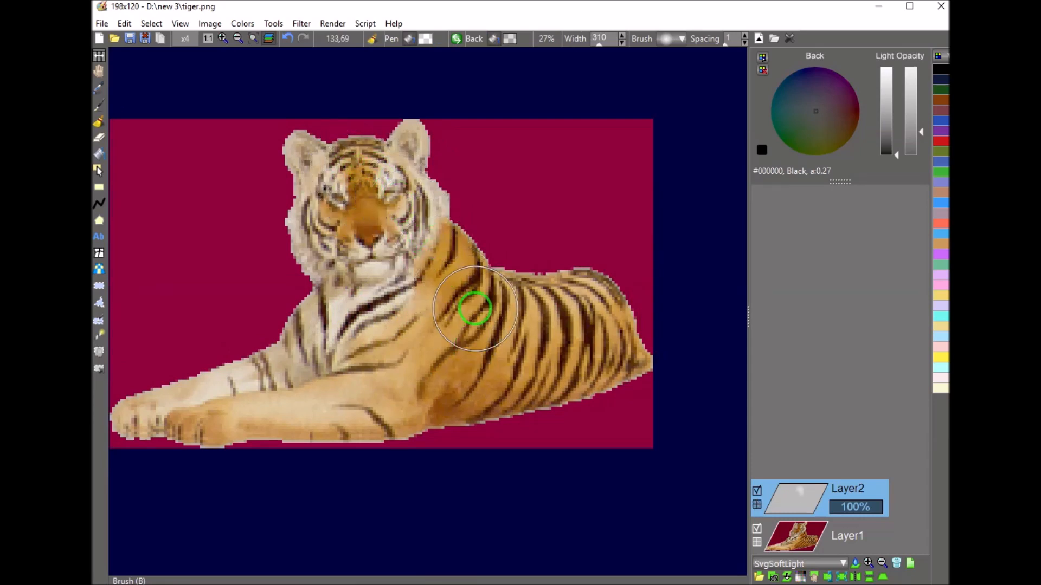
{"action": "mouse_move", "coordinate": [466, 297]}
{"action": "left_mouse_down"}
{"action": "mouse_move", "coordinate": [570, 291]}
{"action": "mouse_move", "coordinate": [581, 301]}
{"action": "mouse_move", "coordinate": [483, 299]}
{"action": "mouse_move", "coordinate": [421, 237]}
{"action": "mouse_move", "coordinate": [352, 199]}
{"action": "mouse_move", "coordinate": [344, 168]}
{"action": "left_mouse_up"}
Raise the black back colour's opacity to 0.74 and paint shadows along the tiger's lower belly and under its front leg
{"action": "left_click_drag", "start_coordinate": [916, 117], "coordinate": [916, 90]}
{"action": "mouse_move", "coordinate": [347, 138]}
{"action": "left_mouse_down"}
{"action": "mouse_move", "coordinate": [360, 144]}
{"action": "mouse_move", "coordinate": [372, 186]}
{"action": "mouse_move", "coordinate": [391, 180]}
{"action": "mouse_move", "coordinate": [458, 321]}
{"action": "mouse_move", "coordinate": [581, 349]}
{"action": "mouse_move", "coordinate": [565, 336]}
{"action": "mouse_move", "coordinate": [539, 367]}
{"action": "mouse_move", "coordinate": [434, 390]}
{"action": "mouse_move", "coordinate": [604, 367]}
{"action": "mouse_move", "coordinate": [355, 379]}
{"action": "mouse_move", "coordinate": [378, 398]}
{"action": "mouse_move", "coordinate": [325, 425]}
{"action": "mouse_move", "coordinate": [269, 420]}
{"action": "mouse_move", "coordinate": [382, 395]}
{"action": "left_mouse_up"}
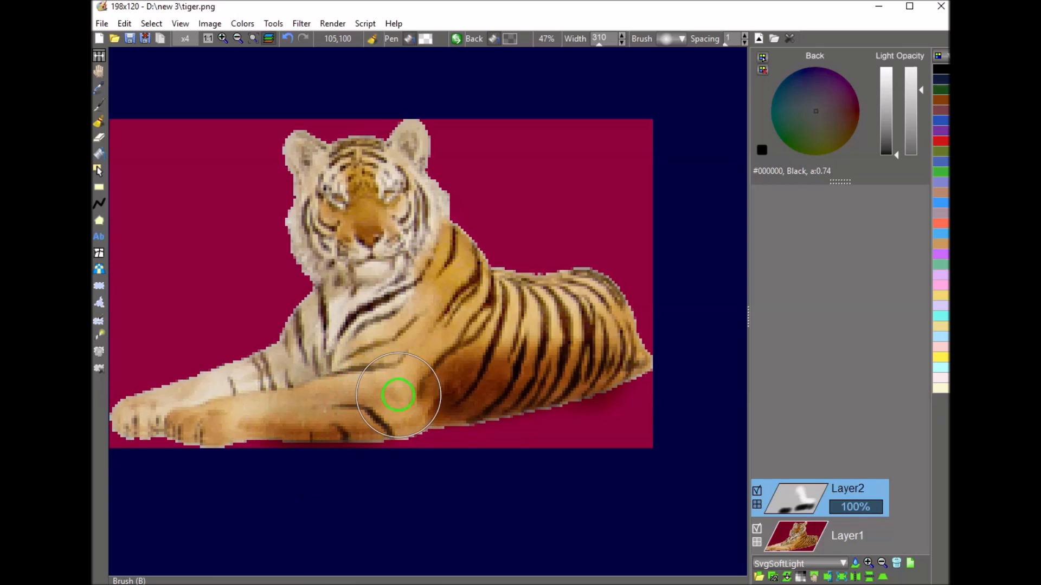
{"action": "key", "text": "ctrl+z"}
Paint black shading along the far front leg and across the tiger's chest
{"action": "mouse_move", "coordinate": [312, 355]}
{"action": "left_mouse_down"}
{"action": "mouse_move", "coordinate": [245, 388]}
{"action": "mouse_move", "coordinate": [164, 402]}
{"action": "left_mouse_up"}
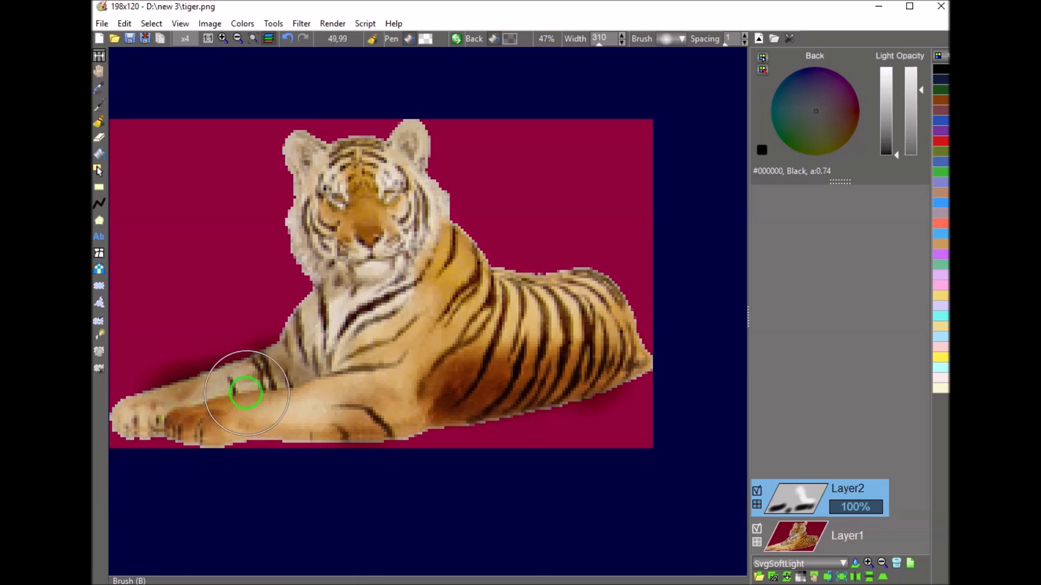
{"action": "key", "text": "ctrl+z"}
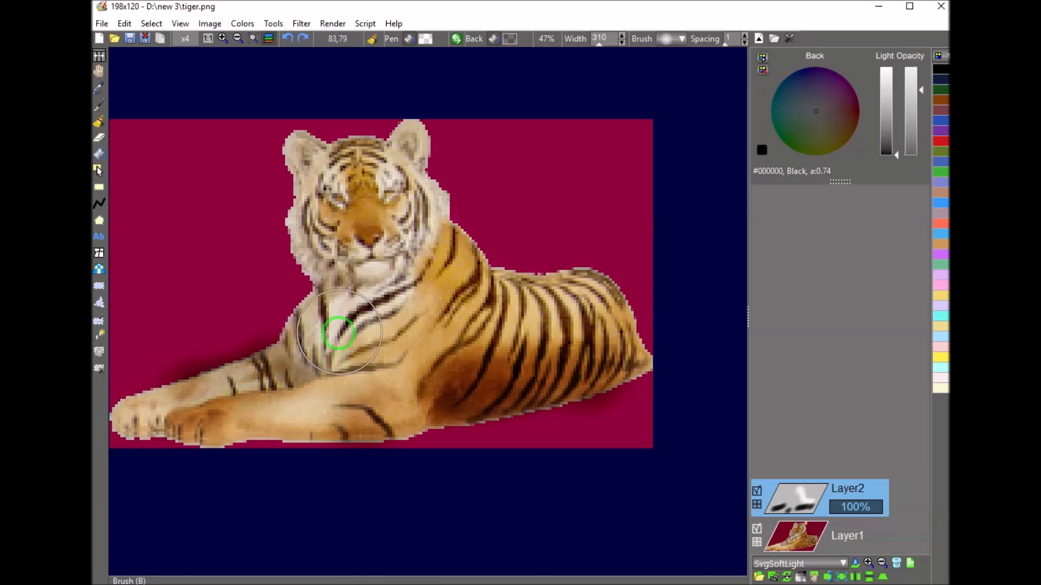
{"action": "key", "text": "ctrl+z"}
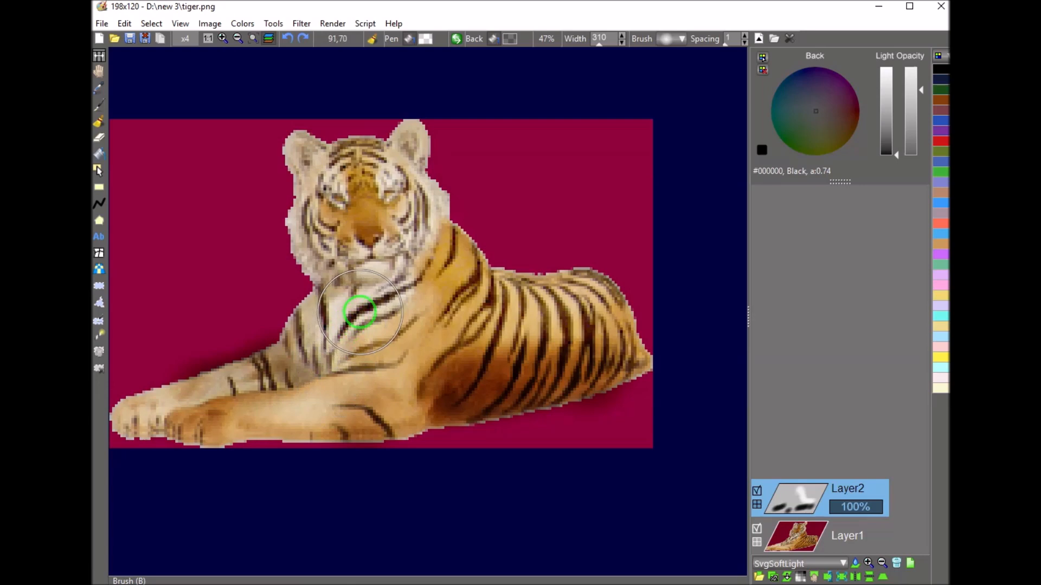
{"action": "mouse_move", "coordinate": [361, 327]}
{"action": "left_mouse_down"}
{"action": "mouse_move", "coordinate": [313, 337]}
{"action": "mouse_move", "coordinate": [318, 323]}
{"action": "mouse_move", "coordinate": [342, 327]}
{"action": "left_mouse_up"}
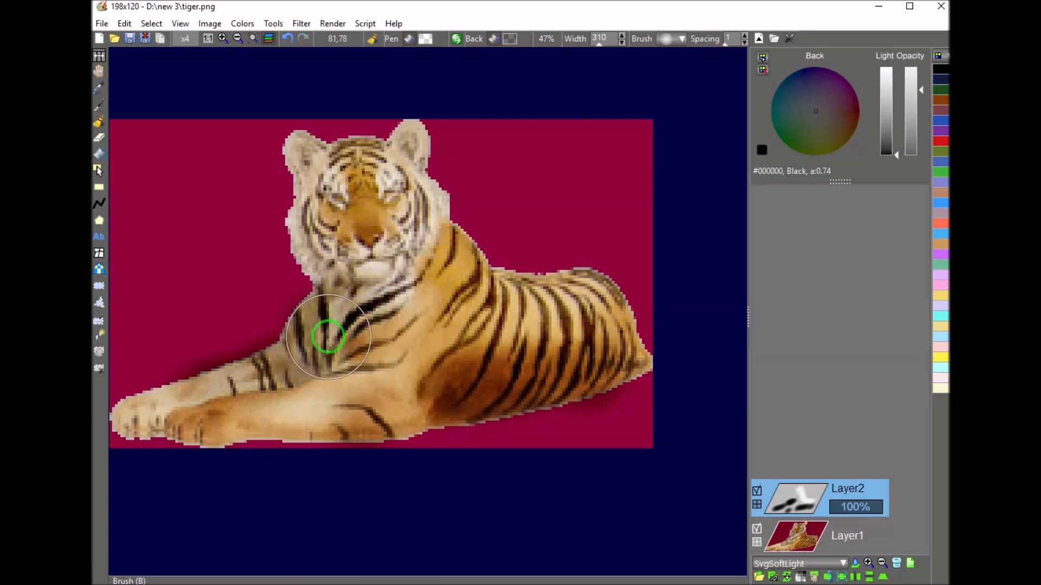
Set the brush width to 170 and the white pen's opacity to 0.59, and paint highlights along the tiger's shoulder and back
{"action": "left_click", "coordinate": [599, 39]}
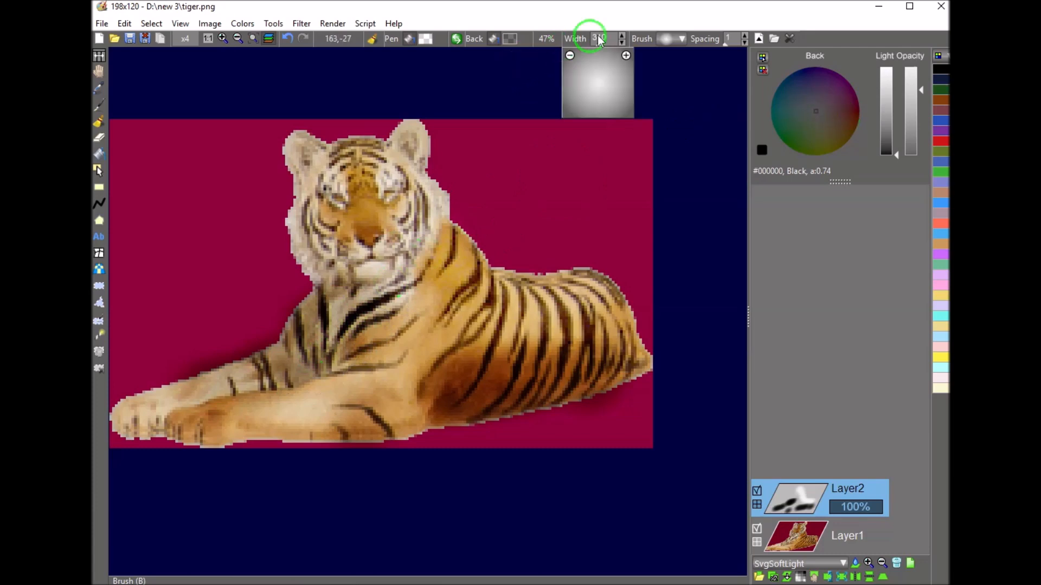
{"action": "left_click", "coordinate": [622, 42]}
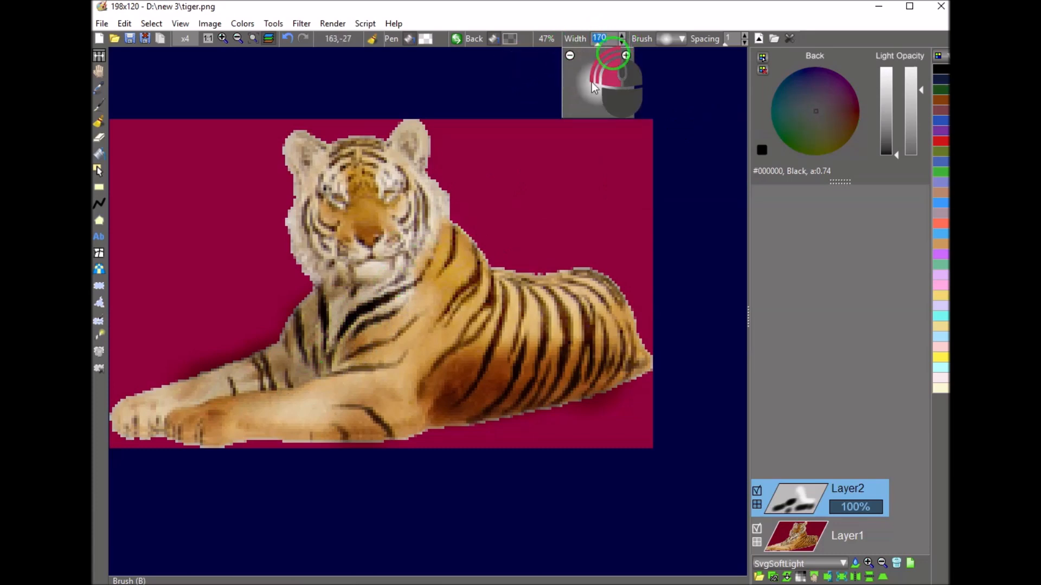
{"action": "left_click", "coordinate": [425, 39]}
{"action": "left_click", "coordinate": [909, 103]}
{"action": "left_click_drag", "start_coordinate": [434, 268], "coordinate": [483, 302]}
{"action": "mouse_move", "coordinate": [548, 295]}
{"action": "left_mouse_down"}
{"action": "mouse_move", "coordinate": [599, 279]}
{"action": "mouse_move", "coordinate": [521, 273]}
{"action": "left_mouse_up"}
{"action": "mouse_move", "coordinate": [615, 321]}
{"action": "left_mouse_down"}
{"action": "mouse_move", "coordinate": [470, 283]}
{"action": "mouse_move", "coordinate": [458, 264]}
{"action": "left_mouse_up"}
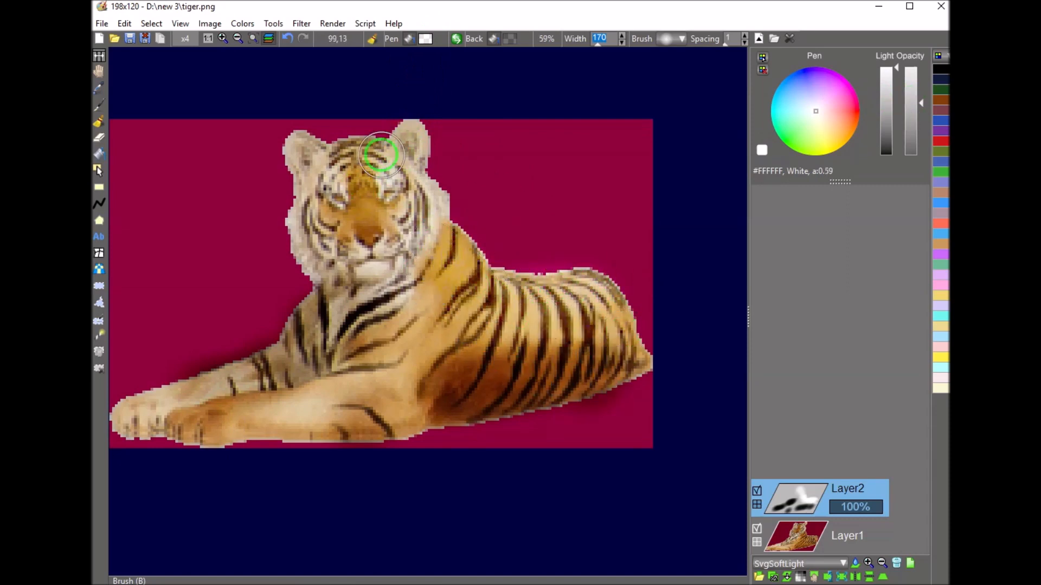
Paint black shading down the left side of the tiger's face, from the ear to the cheek
{"action": "mouse_move", "coordinate": [347, 217]}
{"action": "left_mouse_down"}
{"action": "mouse_move", "coordinate": [410, 150]}
{"action": "mouse_move", "coordinate": [333, 159]}
{"action": "mouse_move", "coordinate": [382, 183]}
{"action": "mouse_move", "coordinate": [395, 224]}
{"action": "mouse_move", "coordinate": [330, 195]}
{"action": "mouse_move", "coordinate": [310, 148]}
{"action": "left_mouse_up"}
{"action": "mouse_move", "coordinate": [306, 219]}
{"action": "left_mouse_down"}
{"action": "mouse_move", "coordinate": [303, 242]}
{"action": "mouse_move", "coordinate": [340, 282]}
{"action": "mouse_move", "coordinate": [334, 236]}
{"action": "left_mouse_up"}
{"action": "left_click_drag", "start_coordinate": [301, 151], "coordinate": [320, 266]}
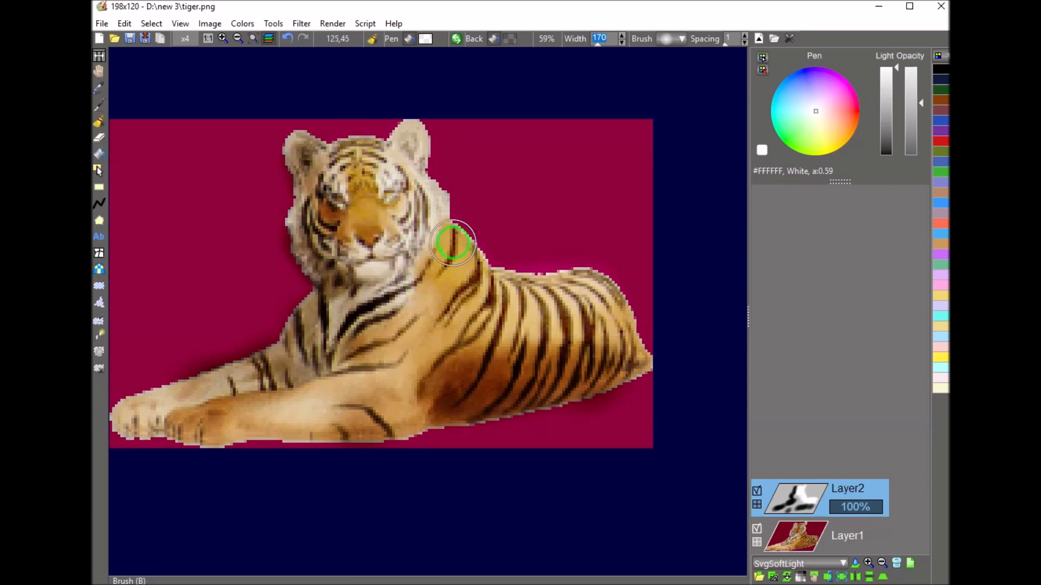
Open the "sky and tree" image from the D:\new 3 folder, discarding the changes to the tiger image
{"action": "scroll", "coordinate": [461, 315], "scroll_direction": "down", "scroll_amount": 2}
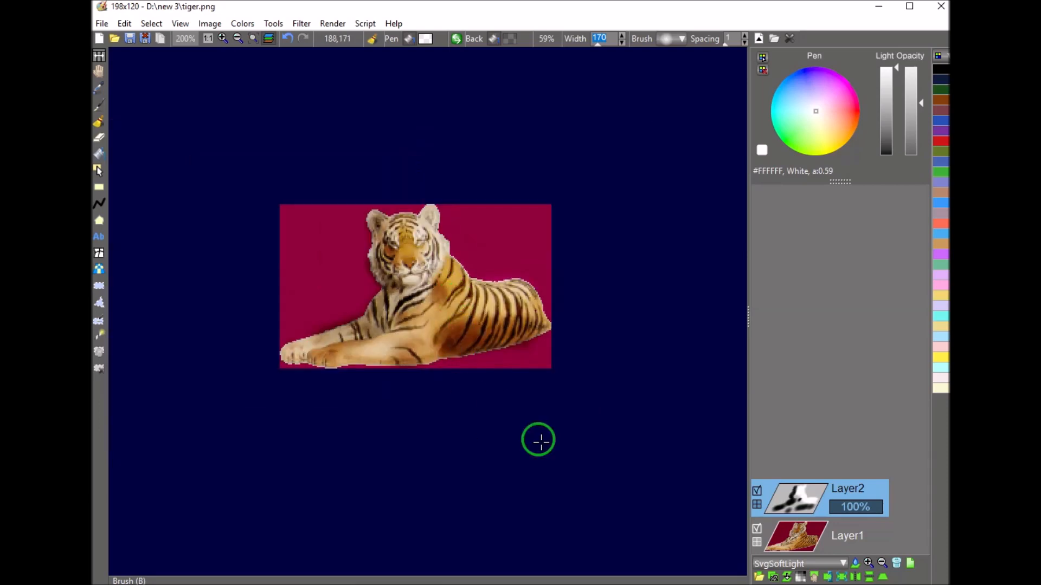
{"action": "left_click", "coordinate": [102, 23]}
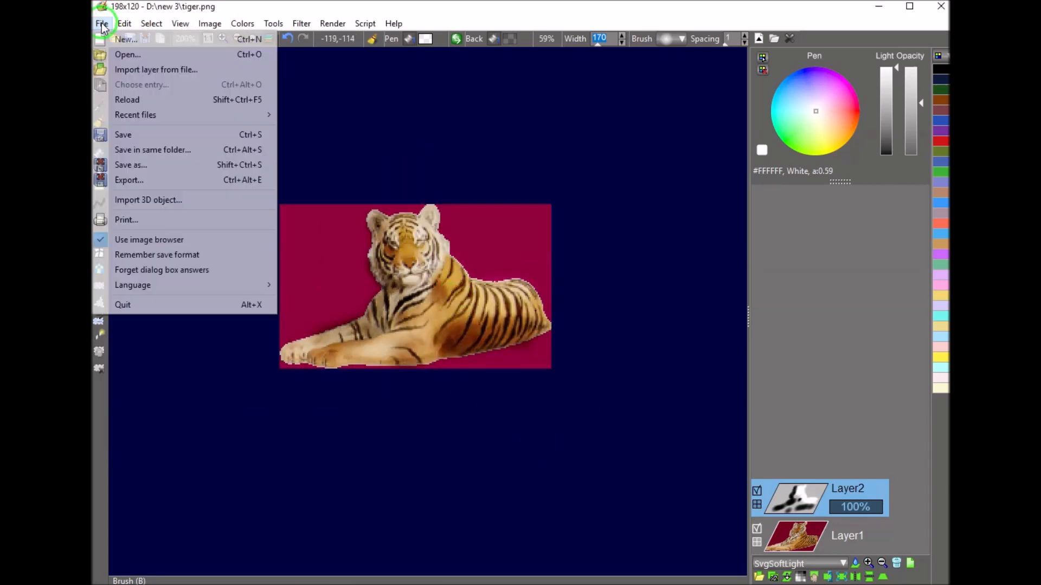
{"action": "left_click", "coordinate": [128, 55]}
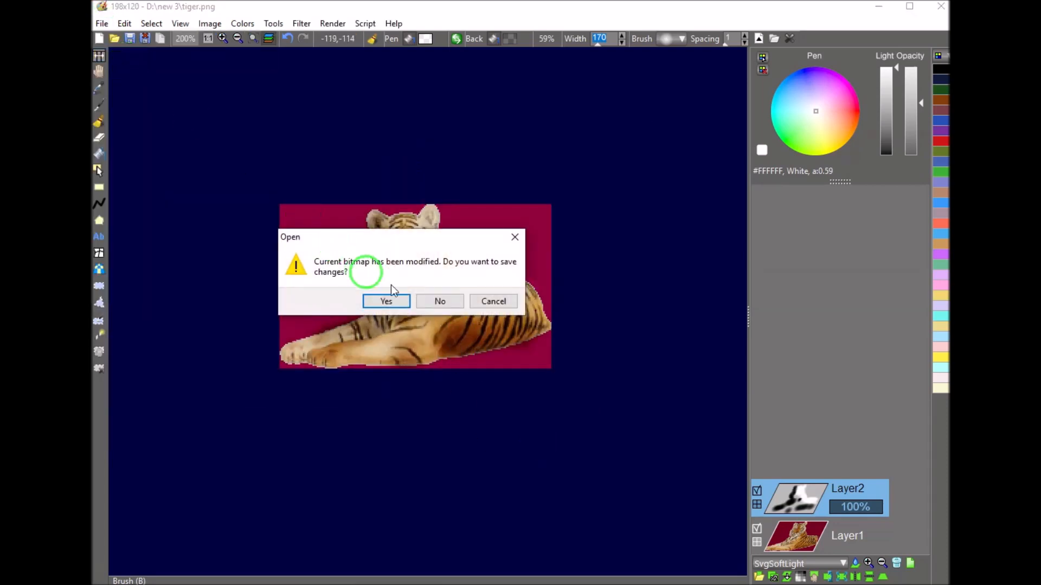
{"action": "left_click", "coordinate": [431, 303]}
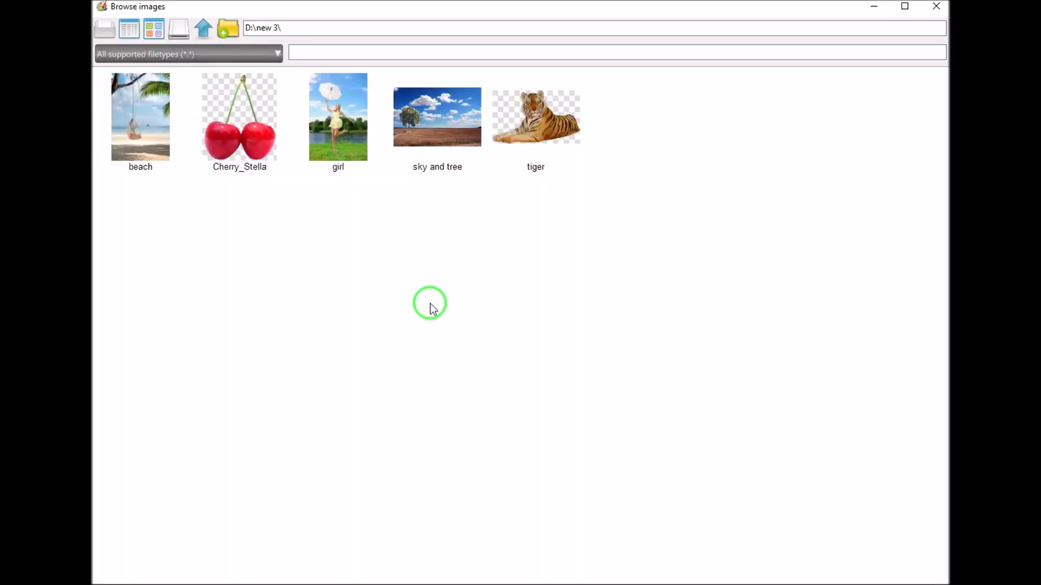
{"action": "double_click", "coordinate": [439, 145]}
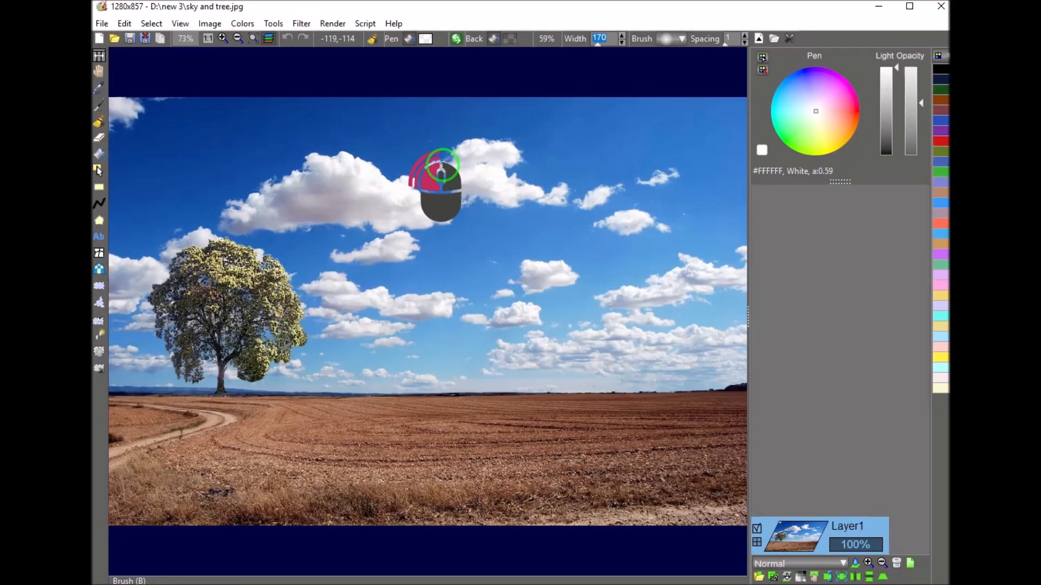
Import the "girl" image as a layer above the sky and tree picture, and hide the sky and tree layer
{"action": "left_click", "coordinate": [99, 25]}
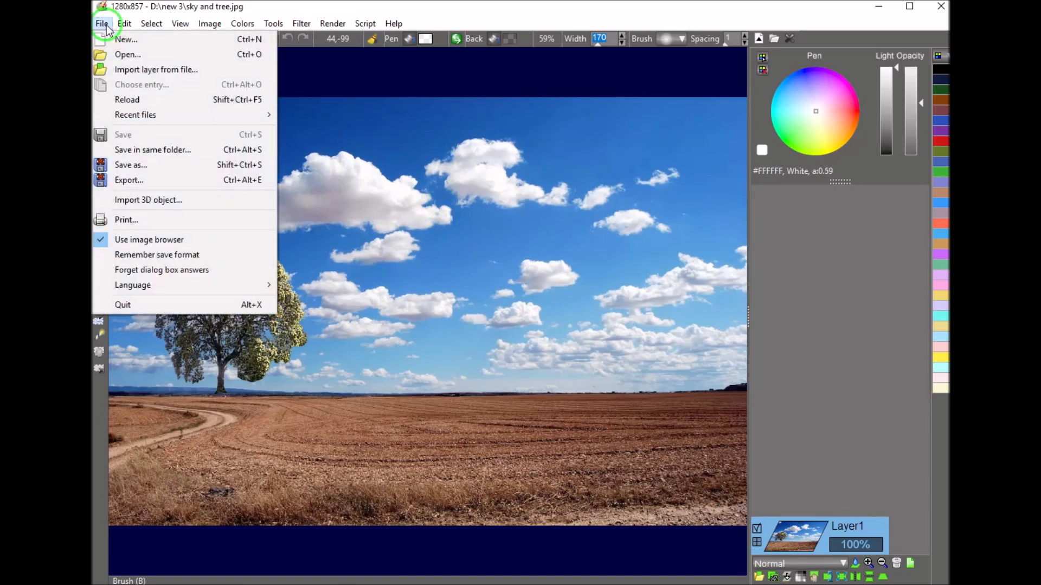
{"action": "left_click", "coordinate": [122, 56]}
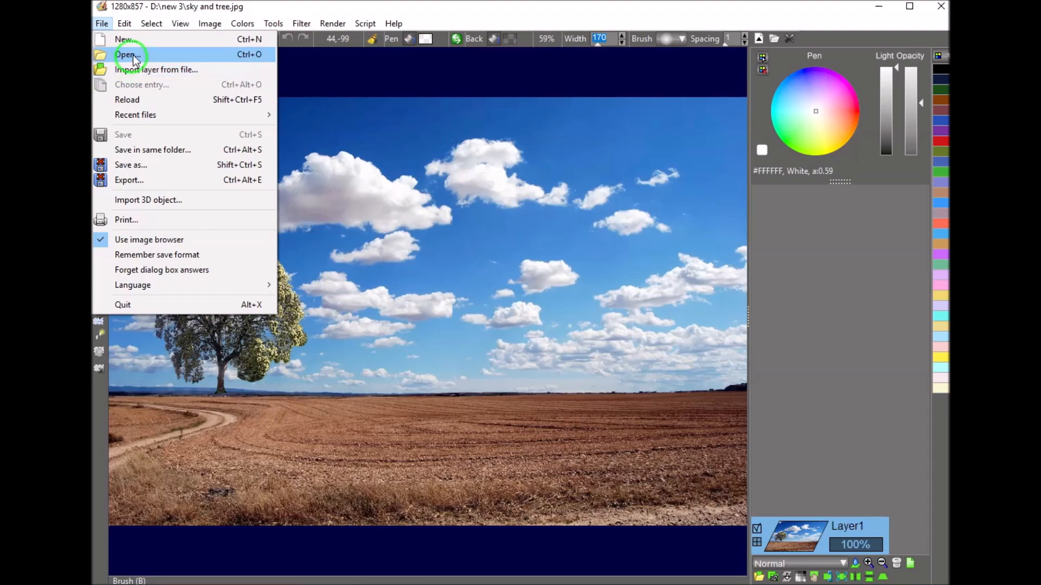
{"action": "left_click", "coordinate": [139, 72]}
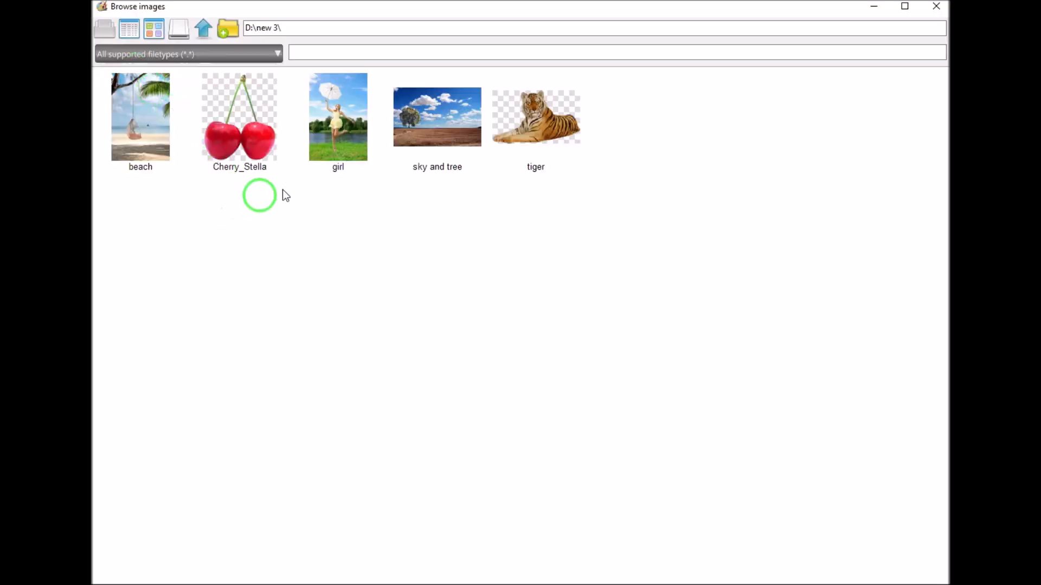
{"action": "double_click", "coordinate": [326, 156]}
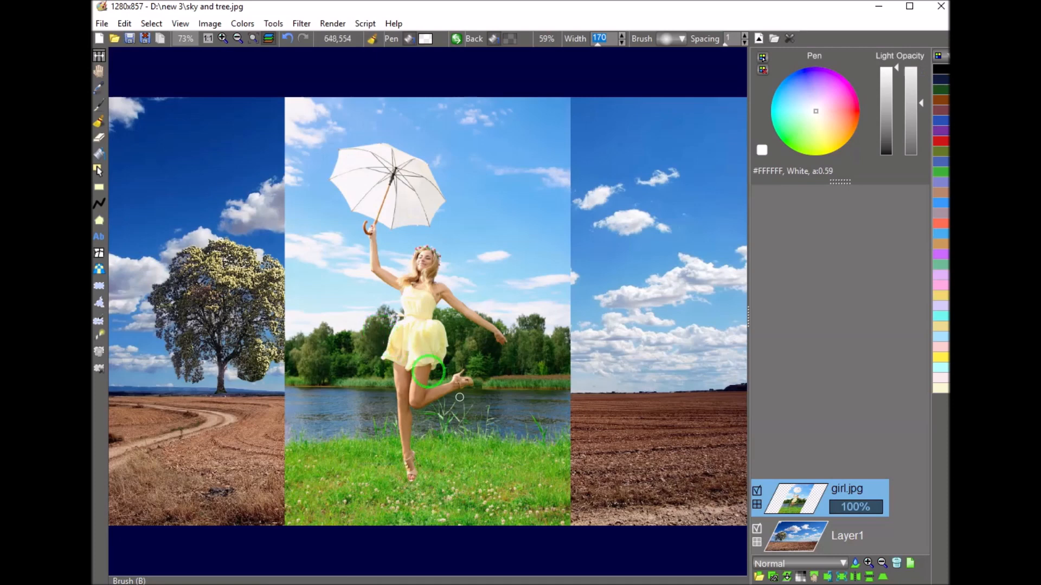
{"action": "left_click", "coordinate": [757, 529]}
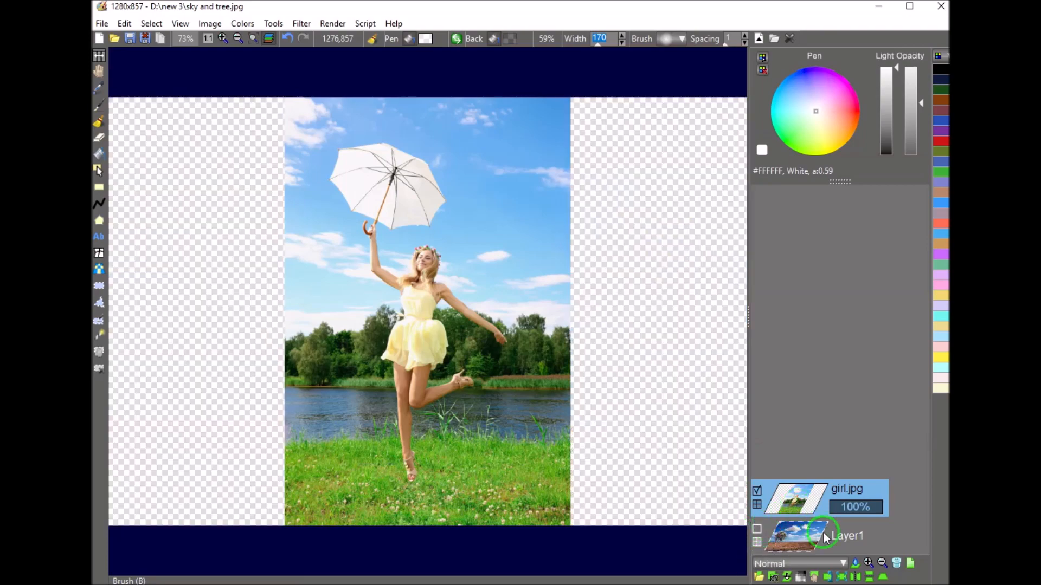
Add an empty layer above the girl layer and set the white brush colour to full opacity
{"action": "left_click", "coordinate": [911, 564]}
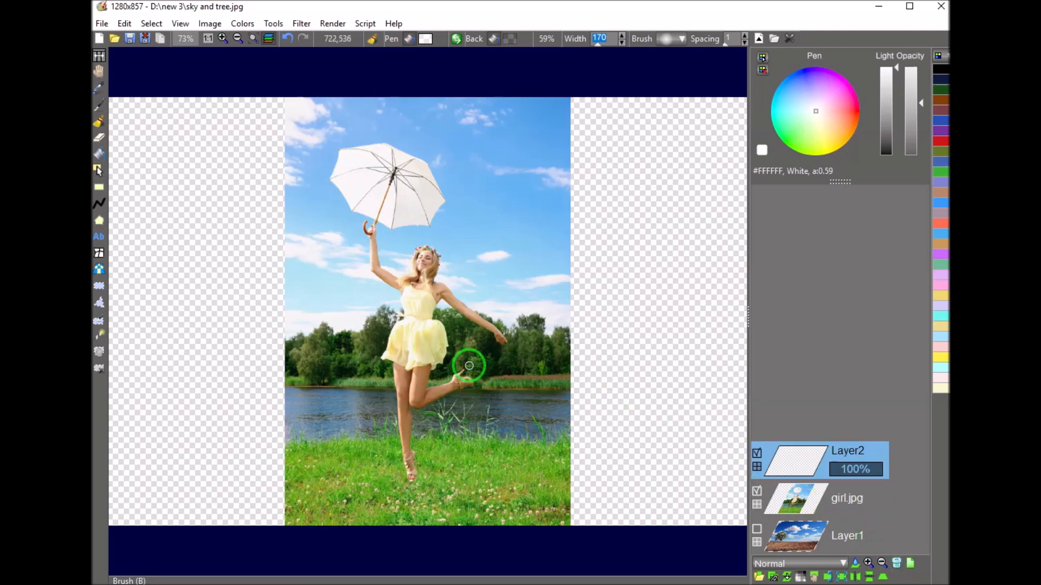
{"action": "left_click", "coordinate": [100, 153]}
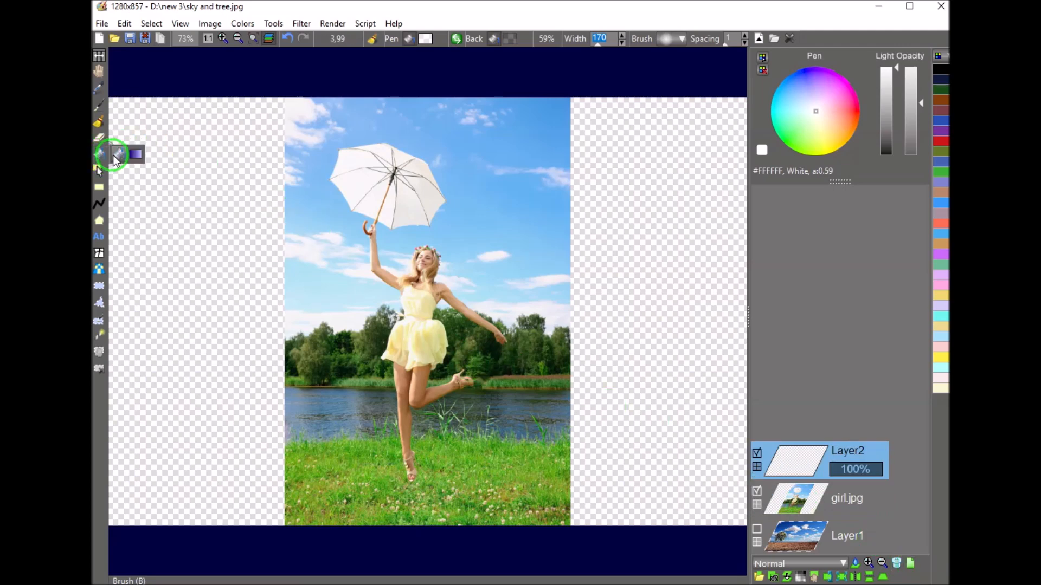
{"action": "left_click", "coordinate": [98, 125]}
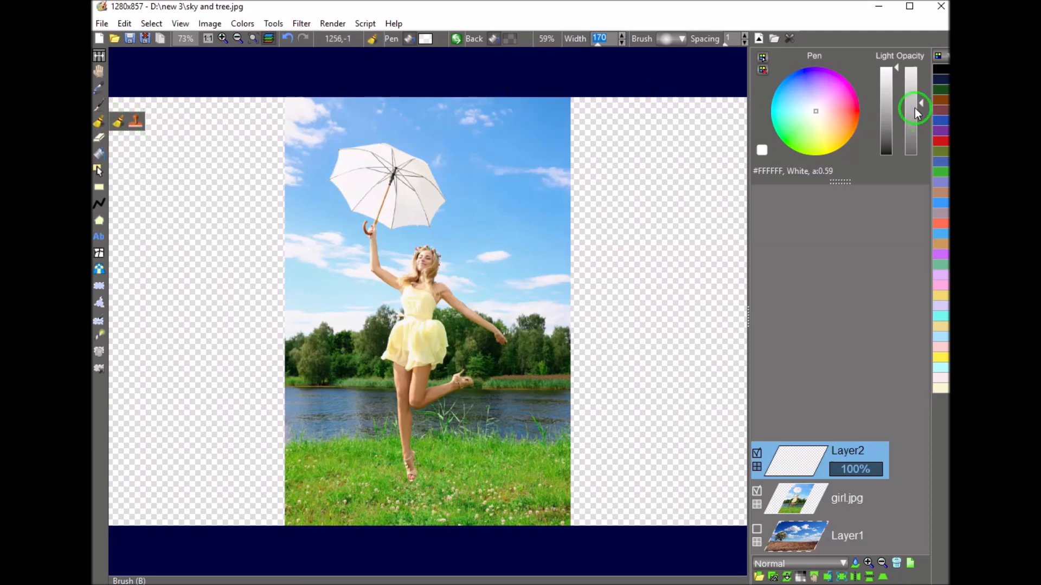
{"action": "left_click_drag", "start_coordinate": [916, 114], "coordinate": [913, 61]}
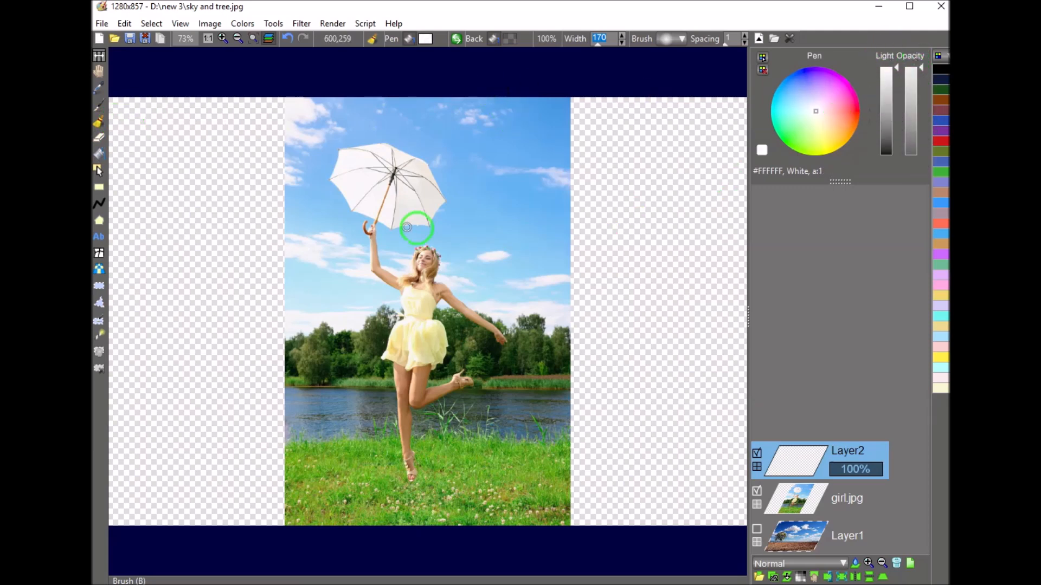
Set the brush width to 1251 and paint solid white over the girl and her umbrella on the empty layer
{"action": "left_click", "coordinate": [601, 47]}
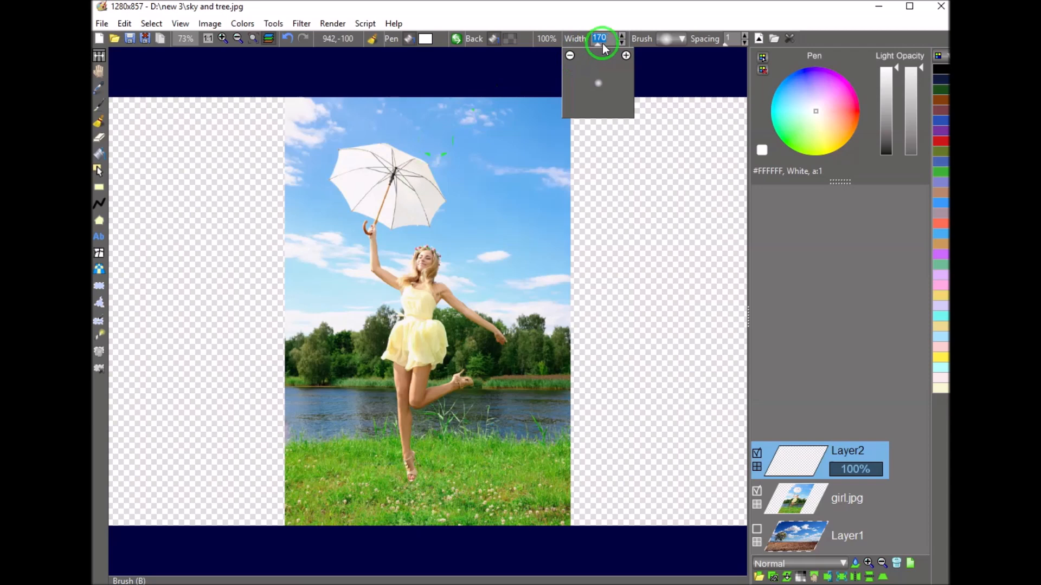
{"action": "left_click", "coordinate": [606, 44]}
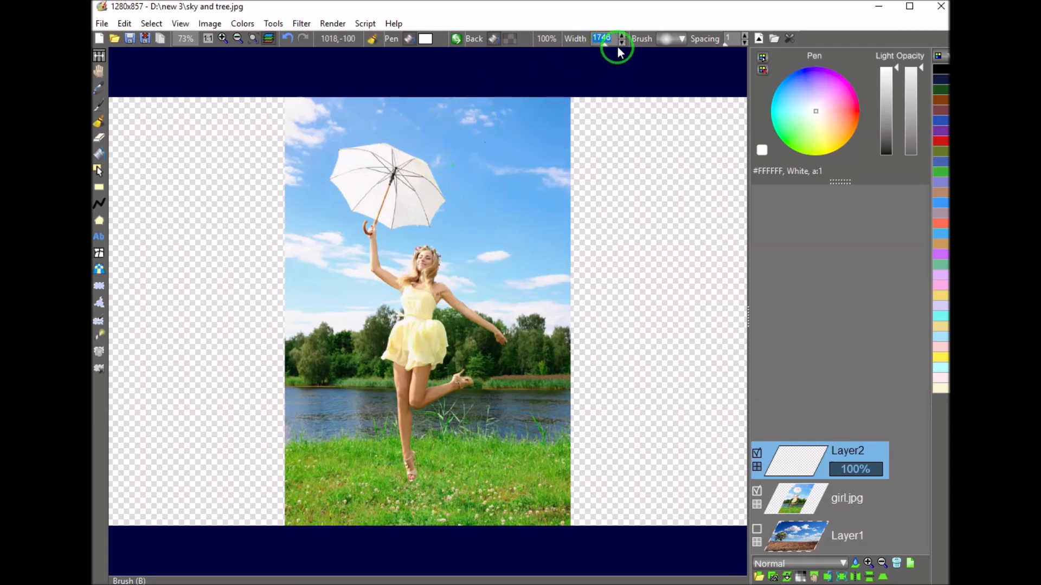
{"action": "left_click", "coordinate": [601, 43]}
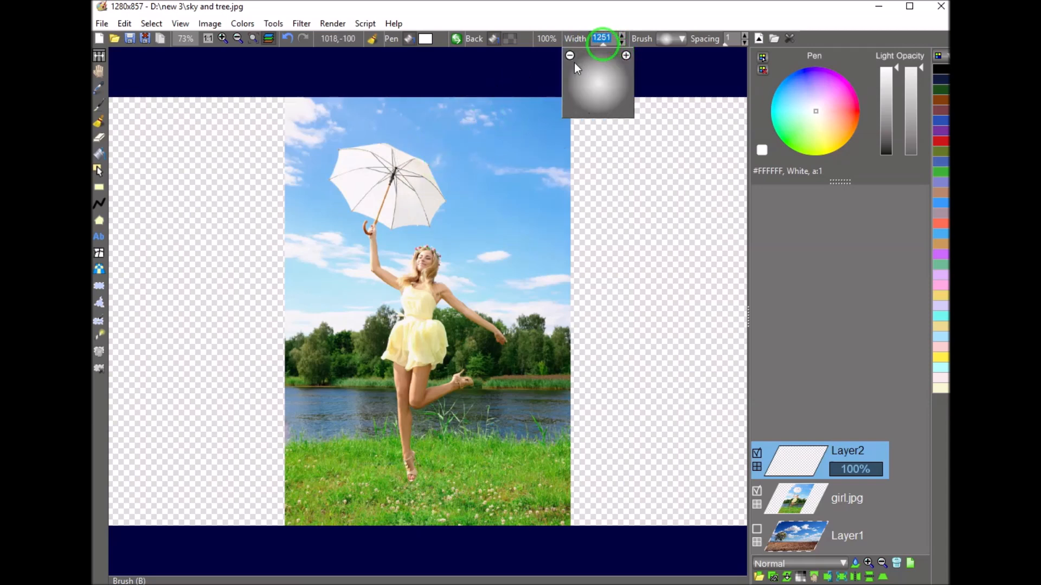
{"action": "left_click", "coordinate": [337, 164]}
{"action": "mouse_move", "coordinate": [335, 165]}
{"action": "left_mouse_down"}
{"action": "mouse_move", "coordinate": [443, 150]}
{"action": "mouse_move", "coordinate": [325, 189]}
{"action": "mouse_move", "coordinate": [441, 192]}
{"action": "mouse_move", "coordinate": [376, 224]}
{"action": "mouse_move", "coordinate": [416, 226]}
{"action": "mouse_move", "coordinate": [420, 243]}
{"action": "mouse_move", "coordinate": [314, 329]}
{"action": "mouse_move", "coordinate": [462, 298]}
{"action": "mouse_move", "coordinate": [358, 332]}
{"action": "mouse_move", "coordinate": [467, 303]}
{"action": "mouse_move", "coordinate": [375, 353]}
{"action": "mouse_move", "coordinate": [506, 328]}
{"action": "mouse_move", "coordinate": [370, 367]}
{"action": "mouse_move", "coordinate": [462, 366]}
{"action": "mouse_move", "coordinate": [432, 399]}
{"action": "mouse_move", "coordinate": [351, 444]}
{"action": "mouse_move", "coordinate": [447, 443]}
{"action": "mouse_move", "coordinate": [383, 472]}
{"action": "mouse_move", "coordinate": [430, 483]}
{"action": "mouse_move", "coordinate": [409, 488]}
{"action": "left_mouse_up"}
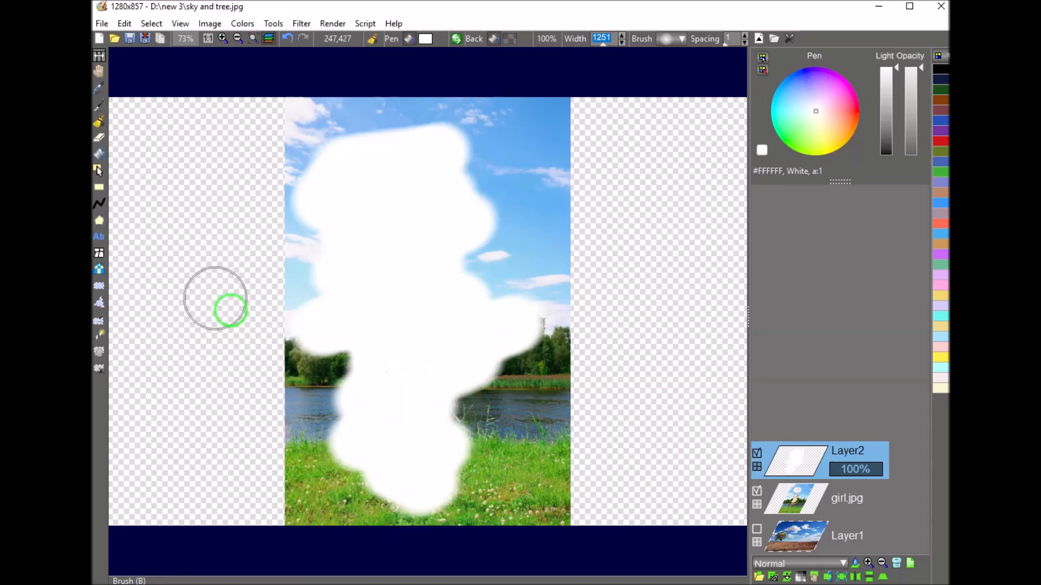
Flood-fill the area around the white painted shape with black on the same layer
{"action": "mouse_move", "coordinate": [99, 157]}
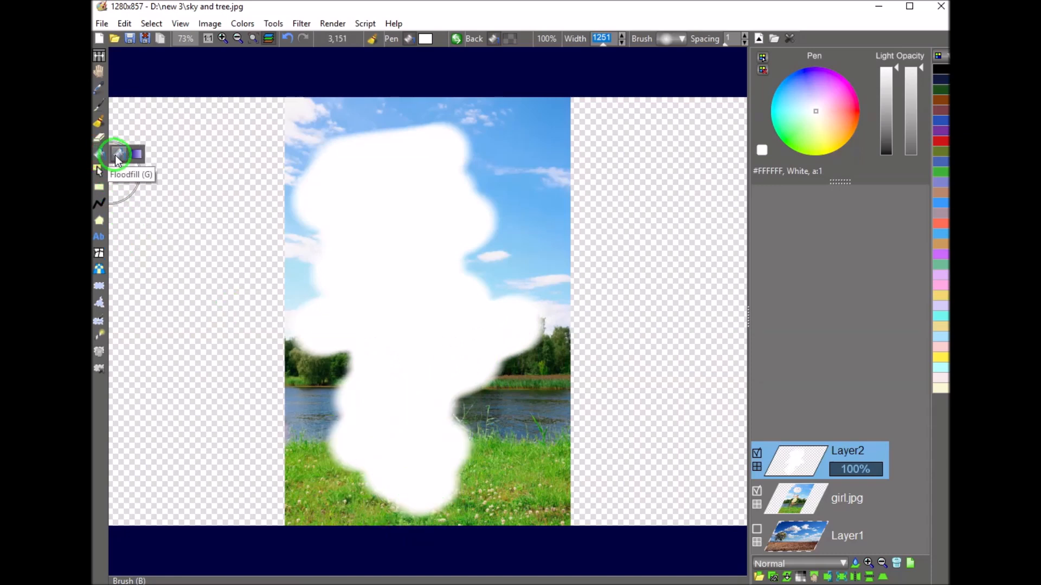
{"action": "left_click", "coordinate": [117, 157]}
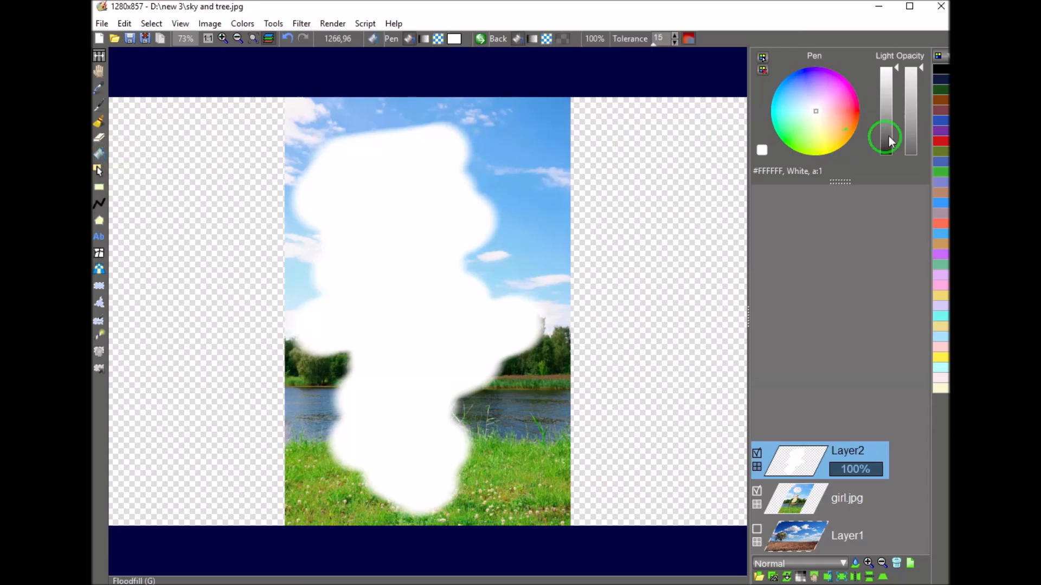
{"action": "left_click_drag", "start_coordinate": [891, 117], "coordinate": [890, 169]}
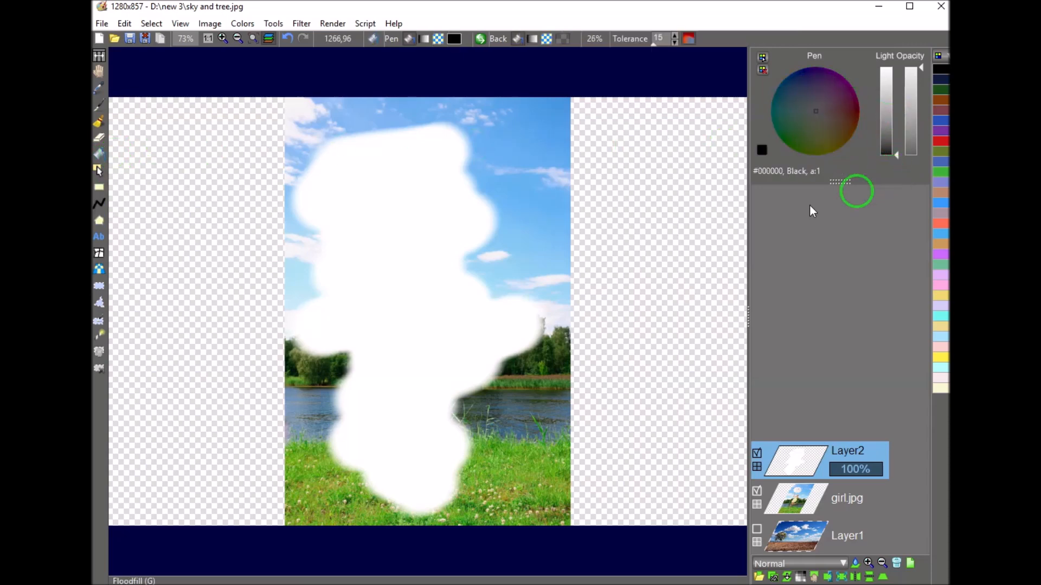
{"action": "left_click", "coordinate": [562, 227]}
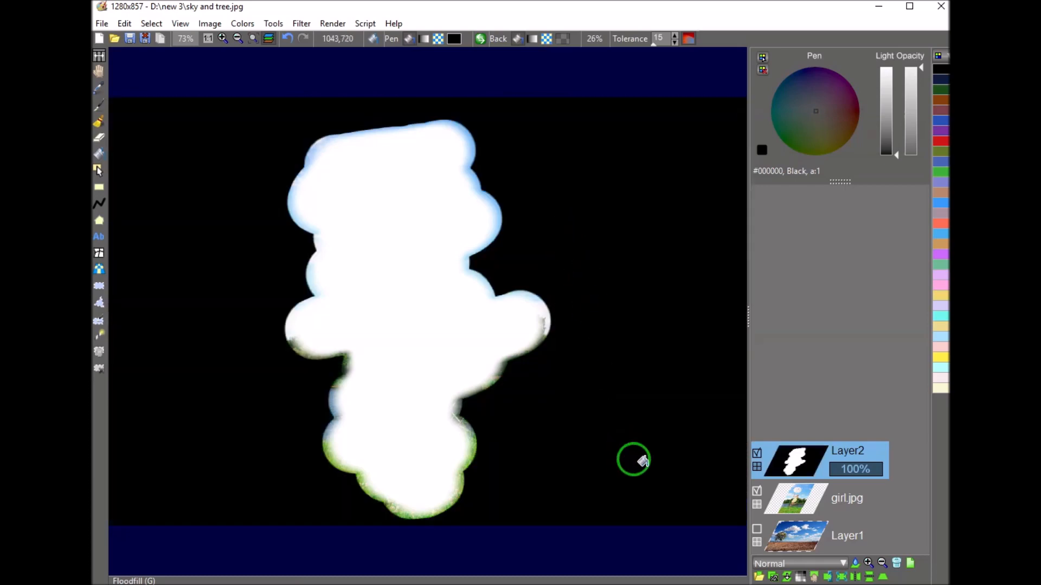
Set the blend operation of the black-and-white layer to Mask from the Other category
{"action": "left_click", "coordinate": [855, 565]}
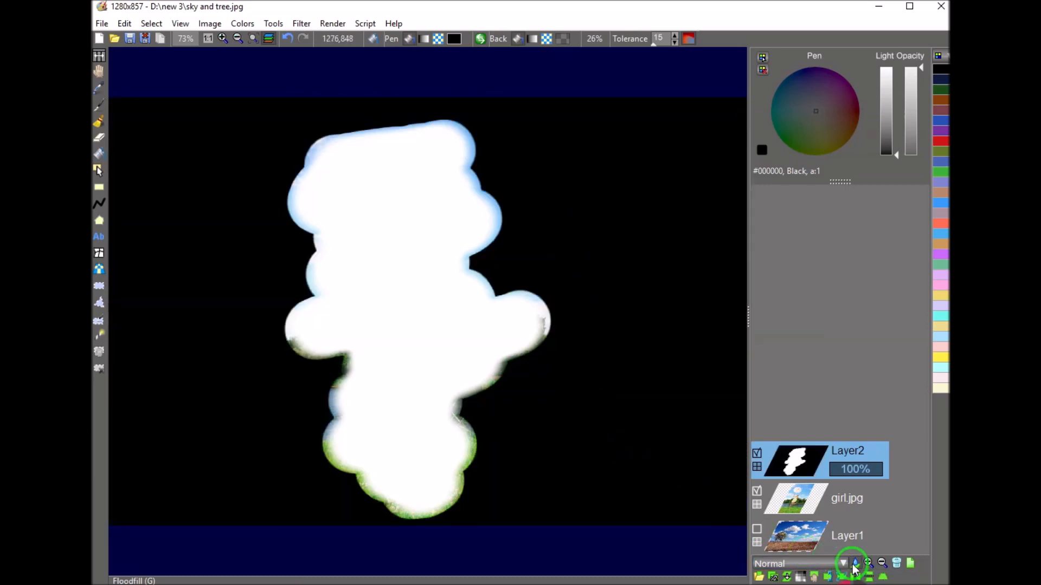
{"action": "left_click_drag", "start_coordinate": [551, 172], "coordinate": [946, 169]}
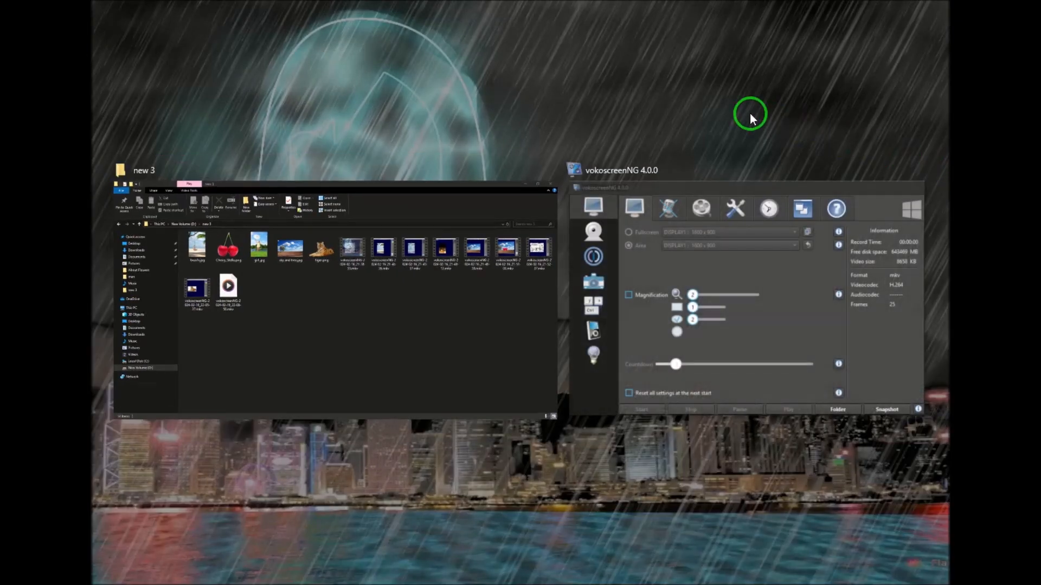
{"action": "left_click", "coordinate": [749, 112]}
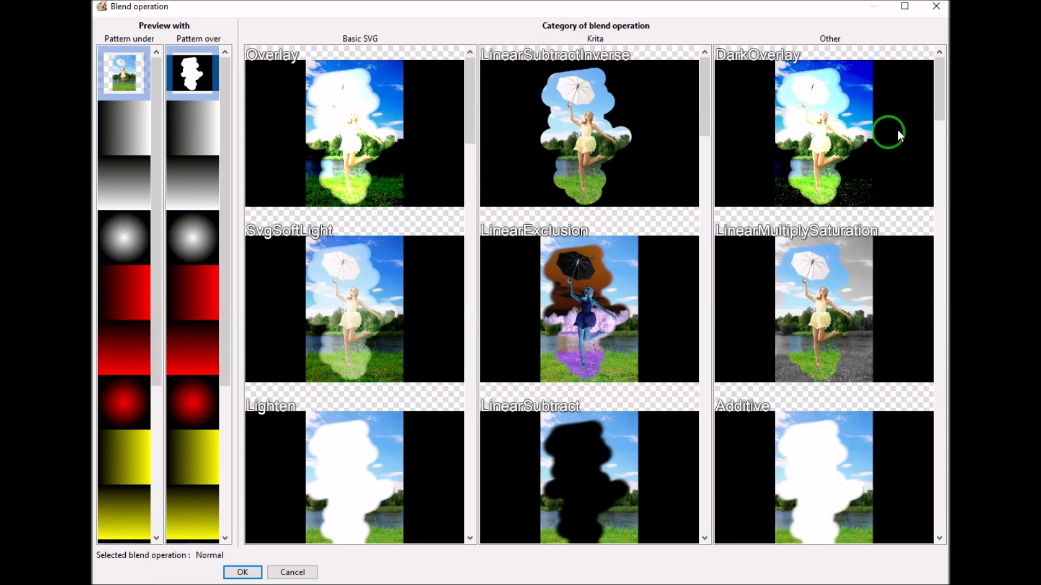
{"action": "left_click_drag", "start_coordinate": [939, 108], "coordinate": [943, 483]}
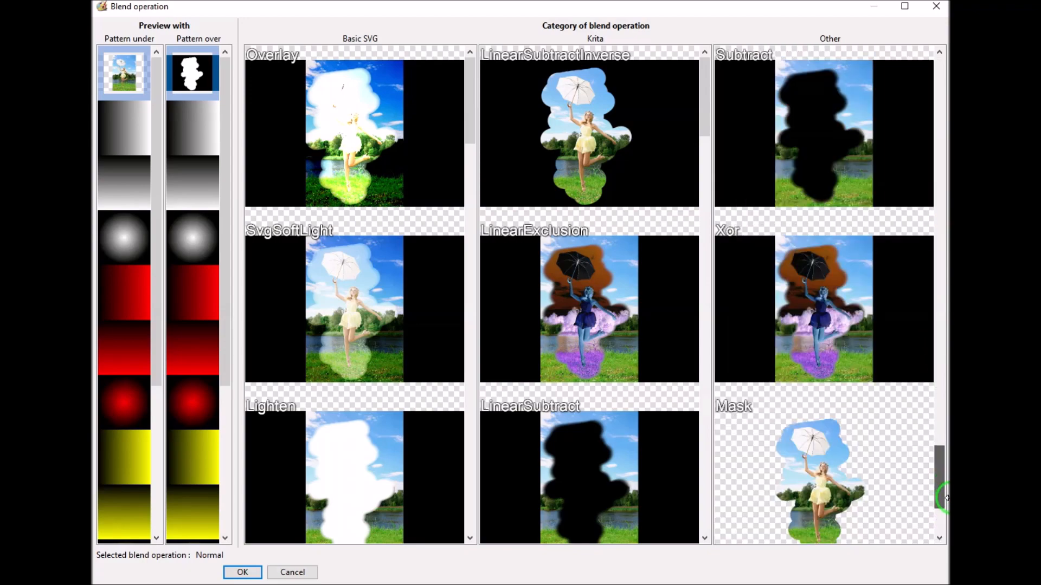
{"action": "double_click", "coordinate": [853, 474]}
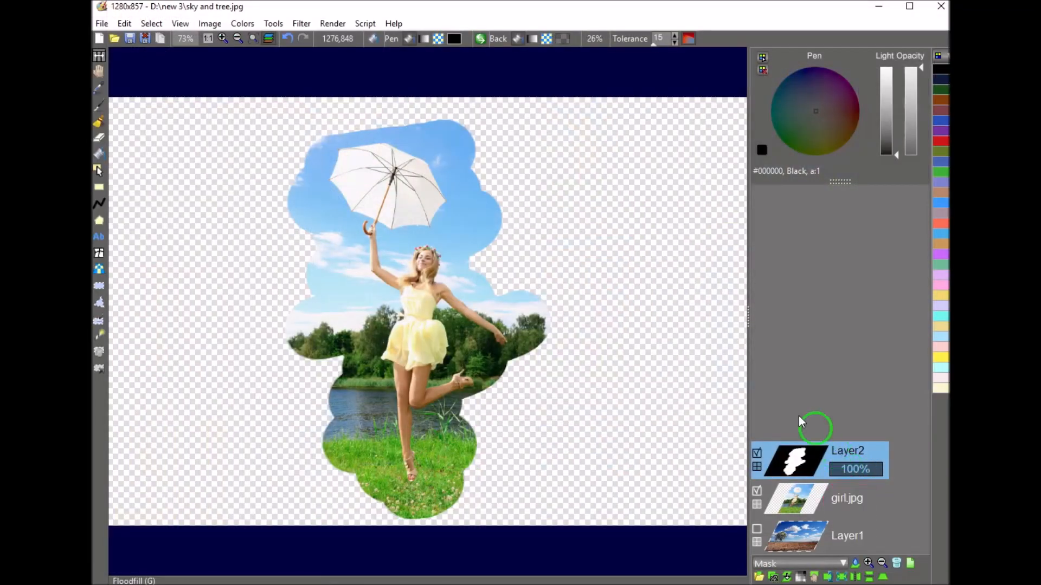
Merge the mask layer into the girl layer below and make the sky and tree layer visible again
{"action": "left_click", "coordinate": [758, 530]}
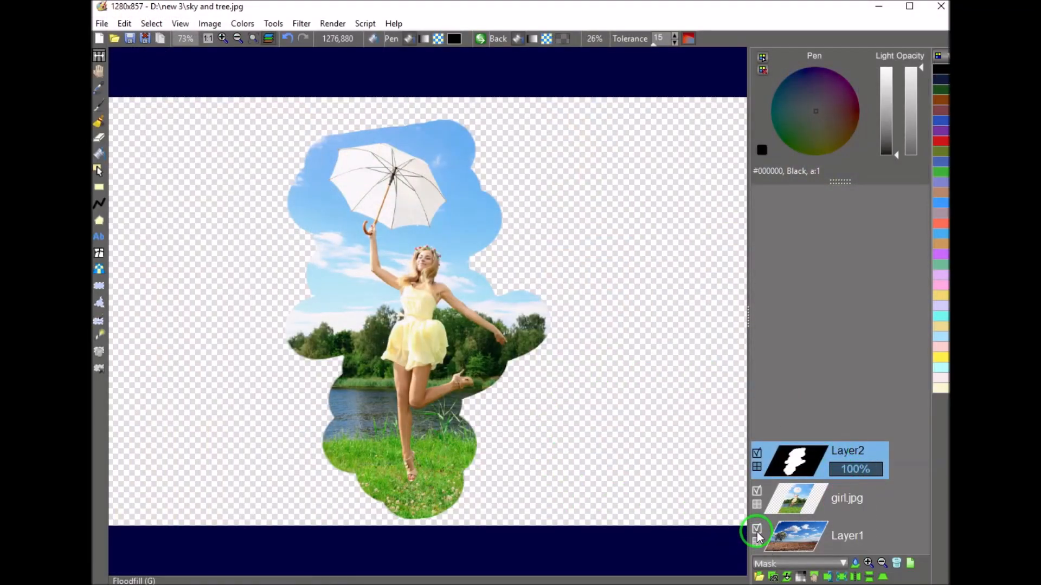
{"action": "left_click", "coordinate": [757, 529]}
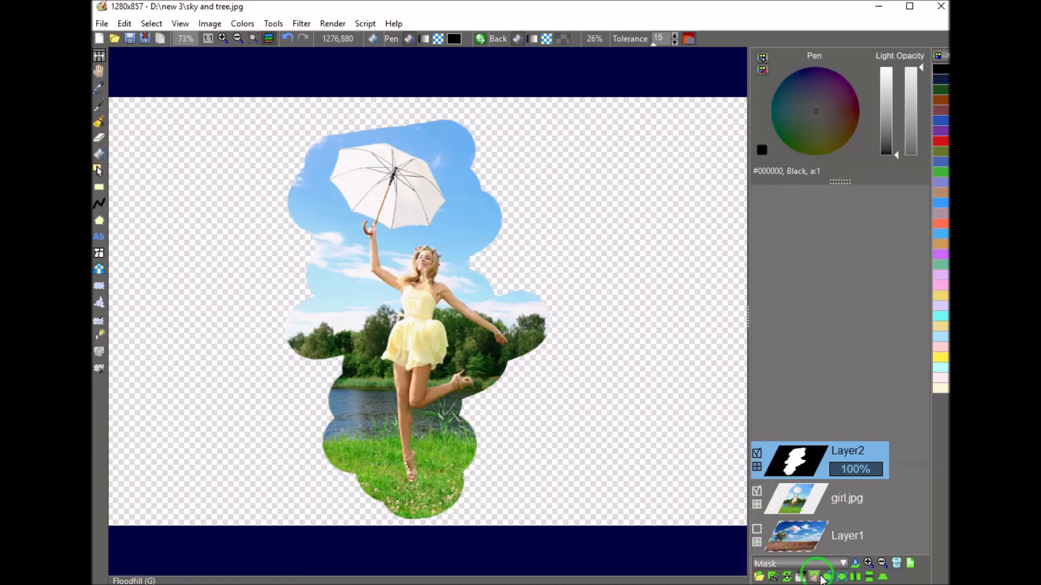
{"action": "left_click", "coordinate": [787, 577]}
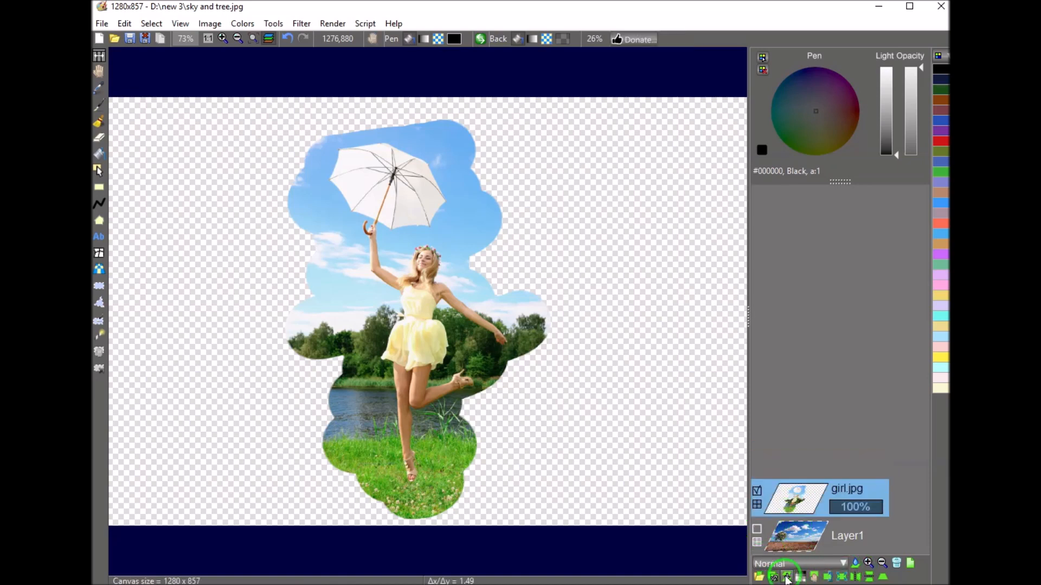
{"action": "left_click", "coordinate": [757, 530]}
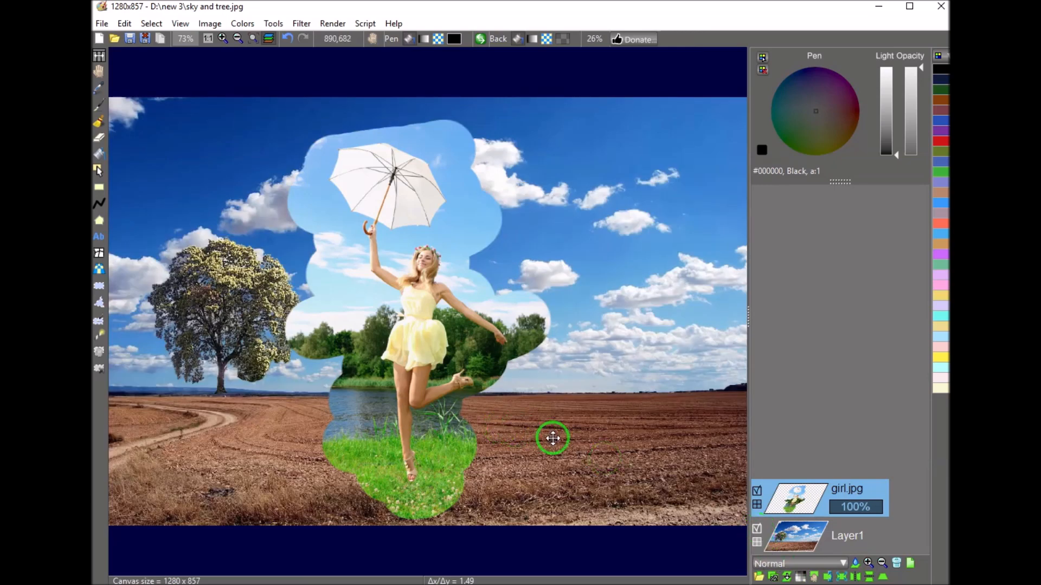
{"action": "scroll", "coordinate": [553, 438], "scroll_direction": "down", "scroll_amount": 1}
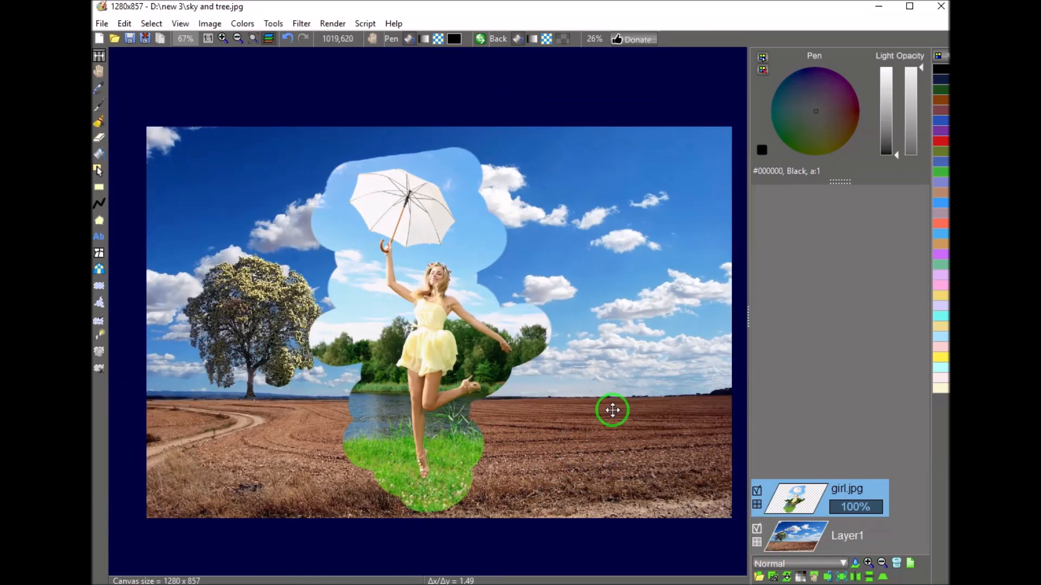
{"action": "scroll", "coordinate": [613, 410], "scroll_direction": "down", "scroll_amount": 1}
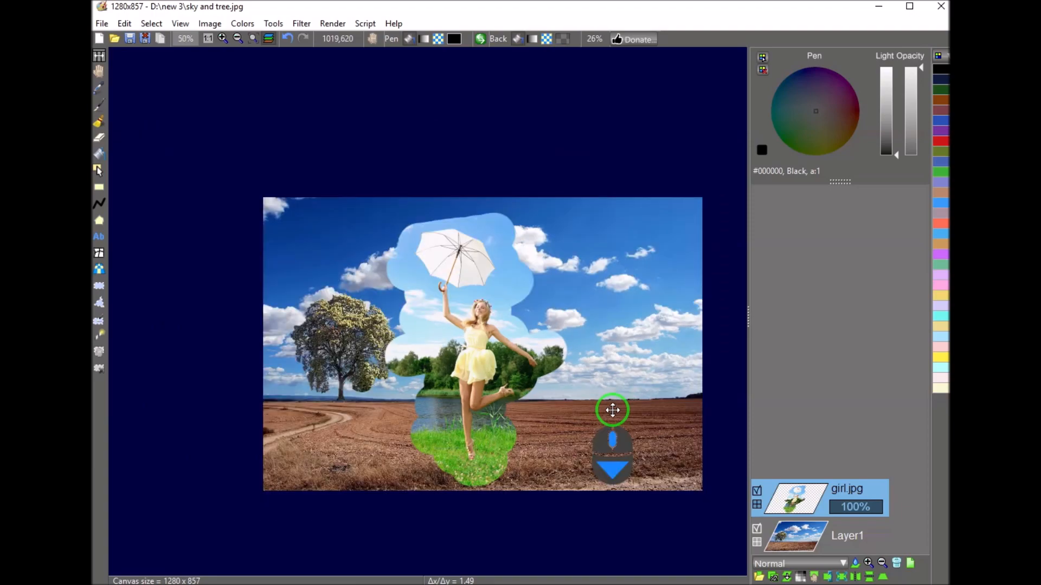